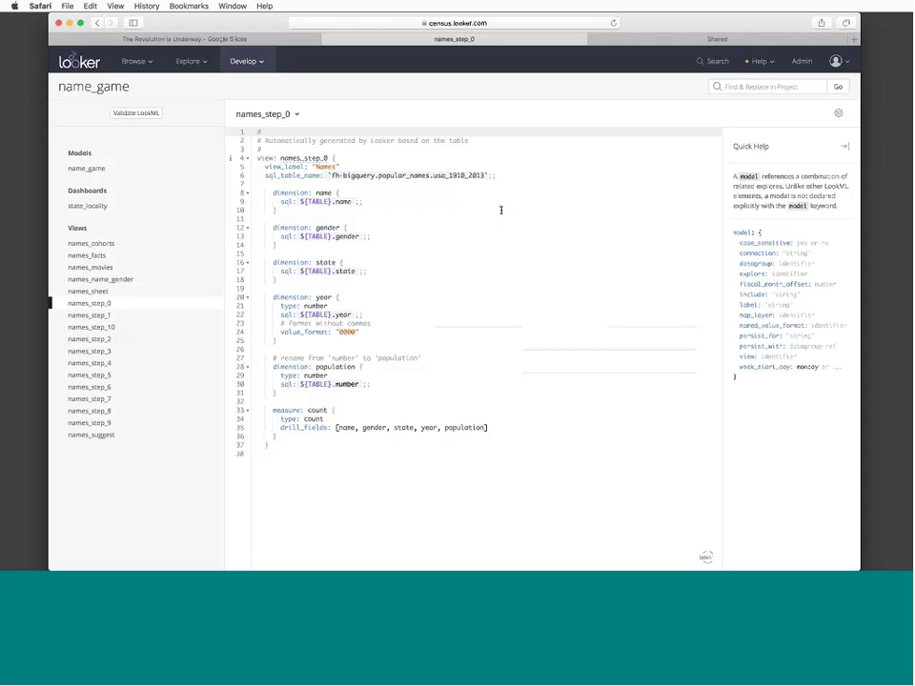
Examine the table name, the dimensions and the count measure defined in the names_step_0 view
left_click(352, 227)
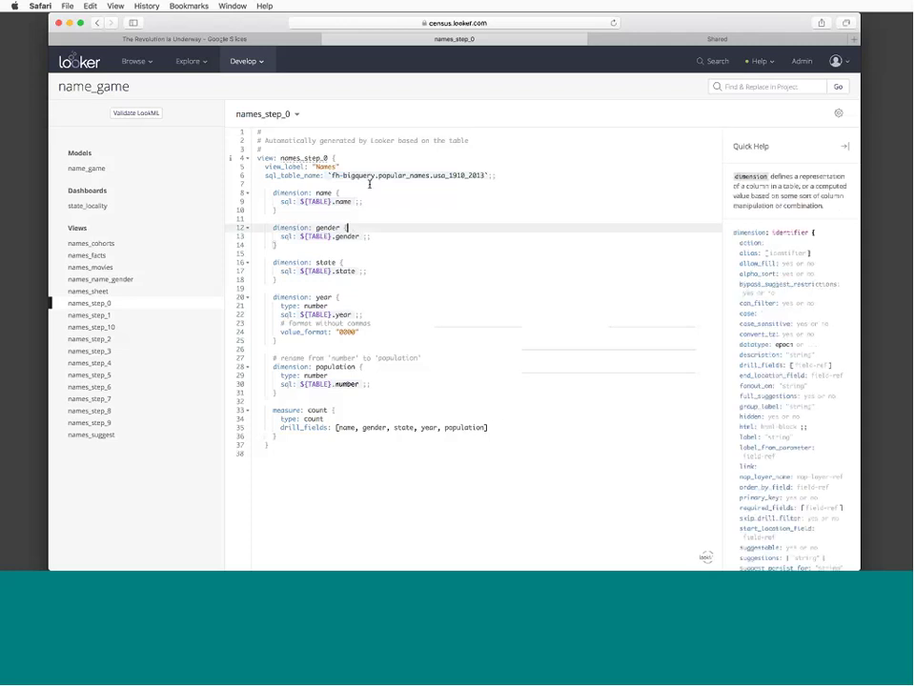
left_click(369, 184)
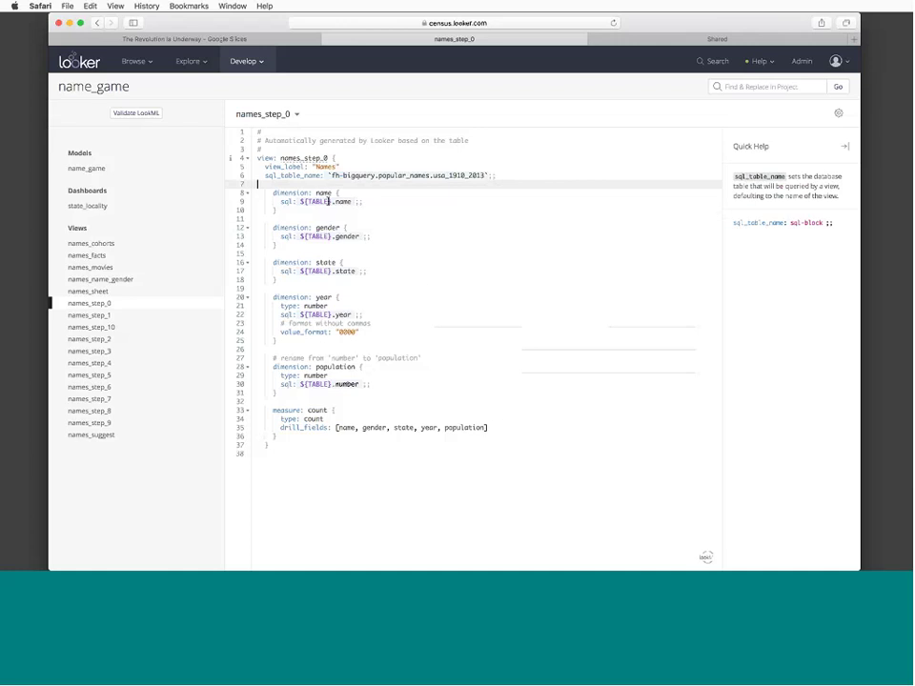
left_click(317, 194)
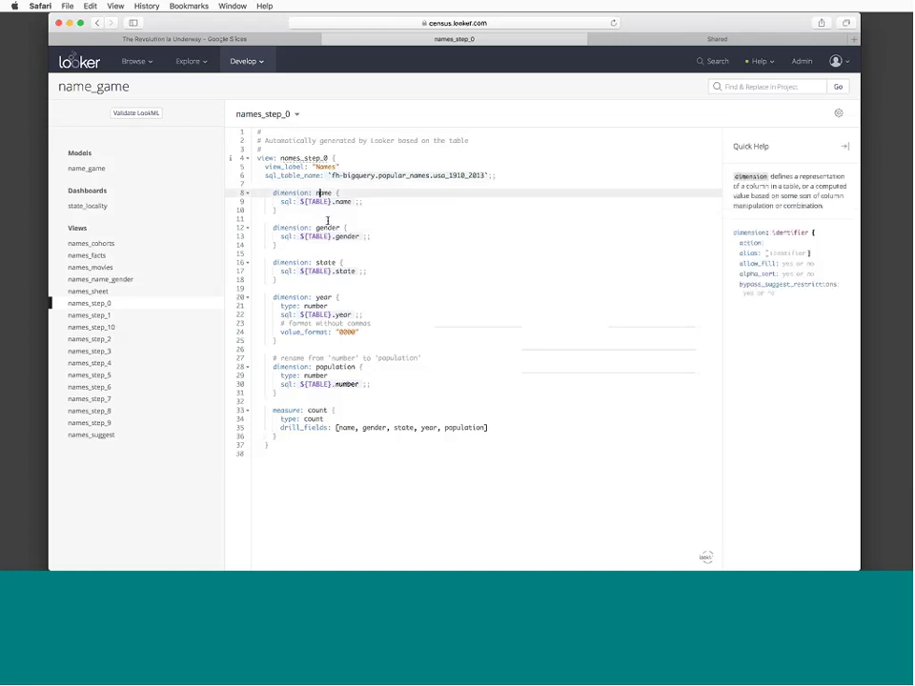
left_click(327, 219)
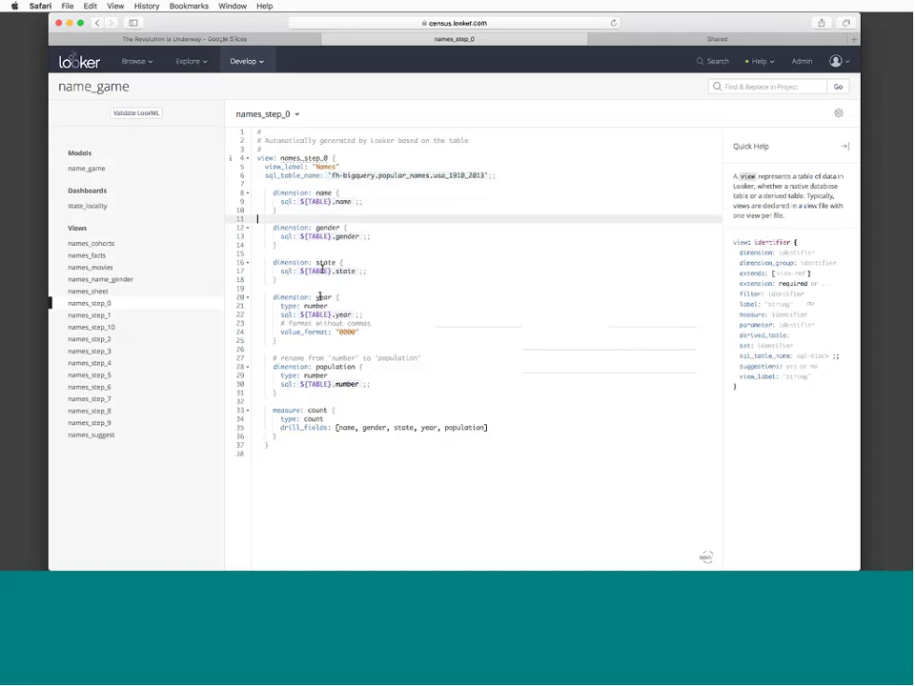
left_click(333, 368)
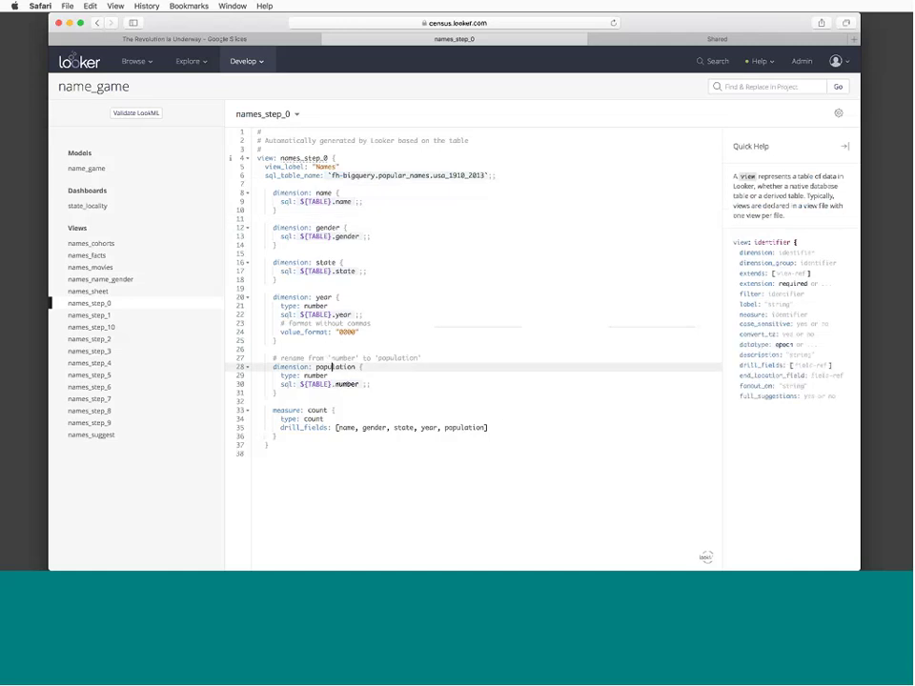
left_click(319, 411)
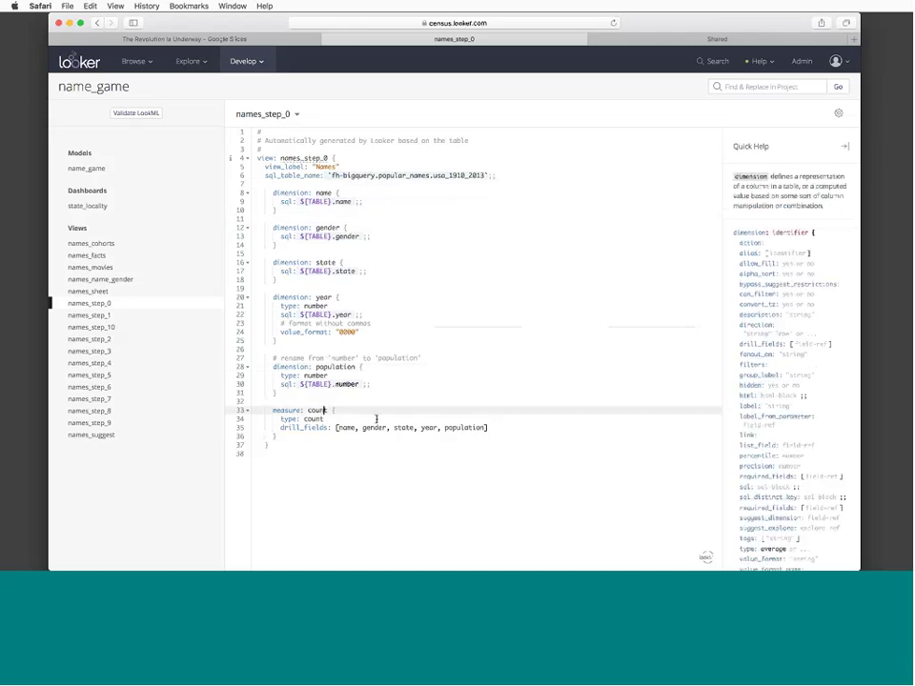
left_click(334, 418)
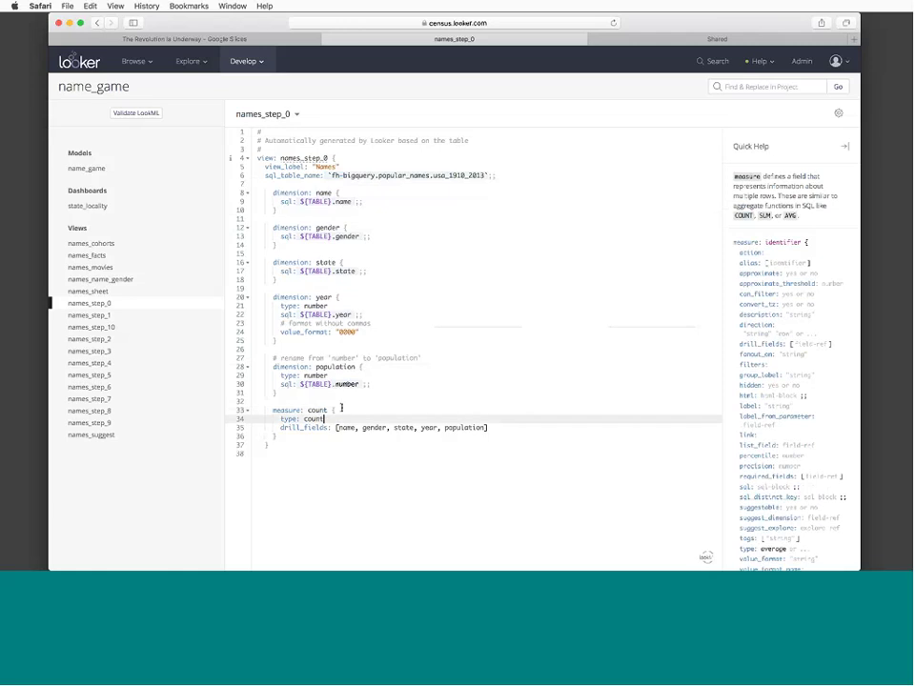
Open the Names Step 0 explore in a new browser tab and switch to it
left_click(297, 116)
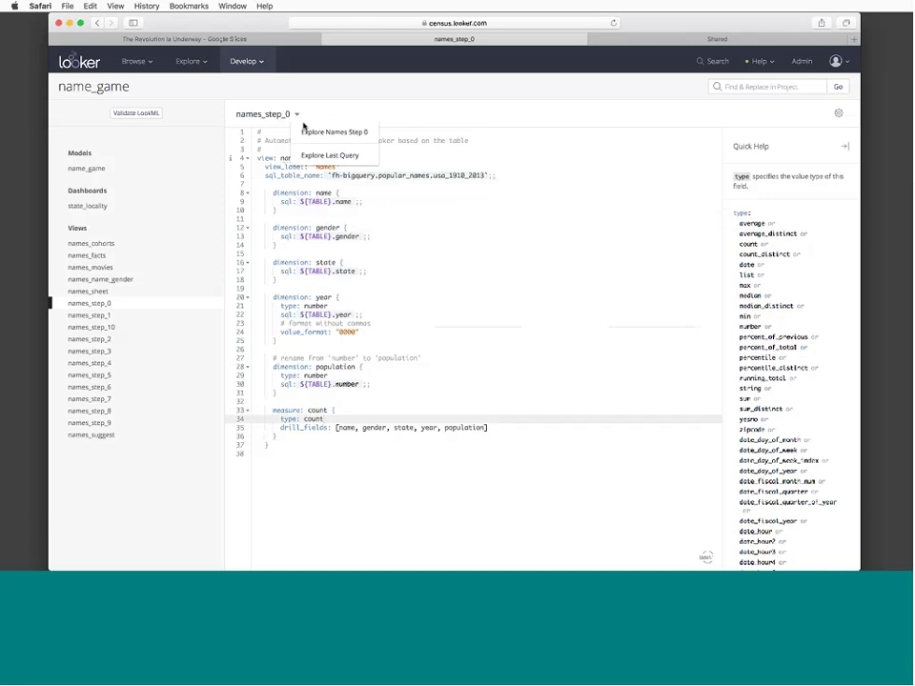
right_click(333, 131)
left_click(341, 134)
left_click(408, 194)
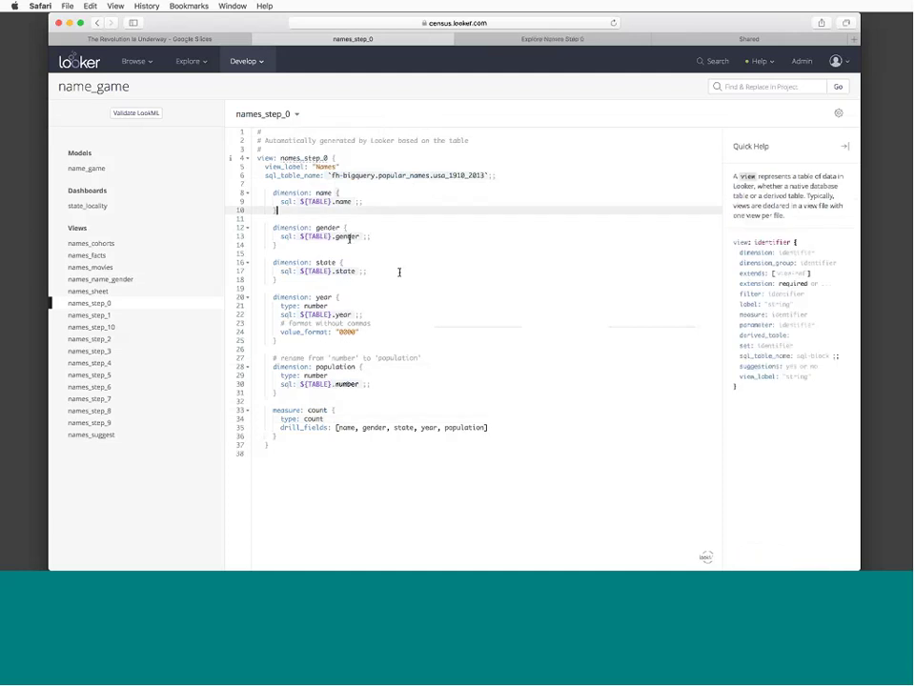
left_click(525, 41)
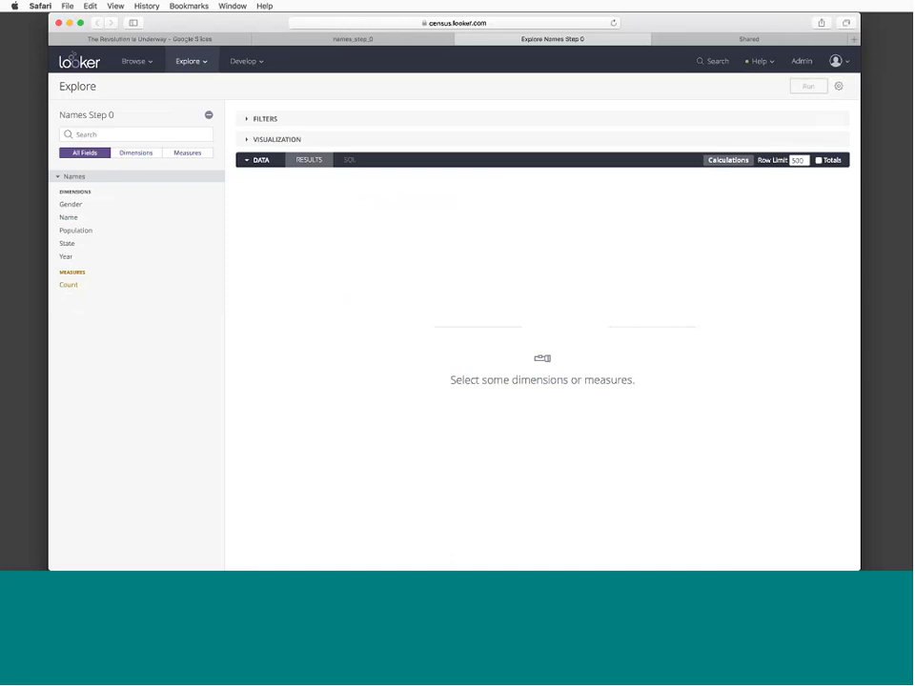
Add the Gender, Name and Population dimensions to the query and highlight the generated SQL
left_click(88, 207)
left_click(71, 217)
left_click(84, 230)
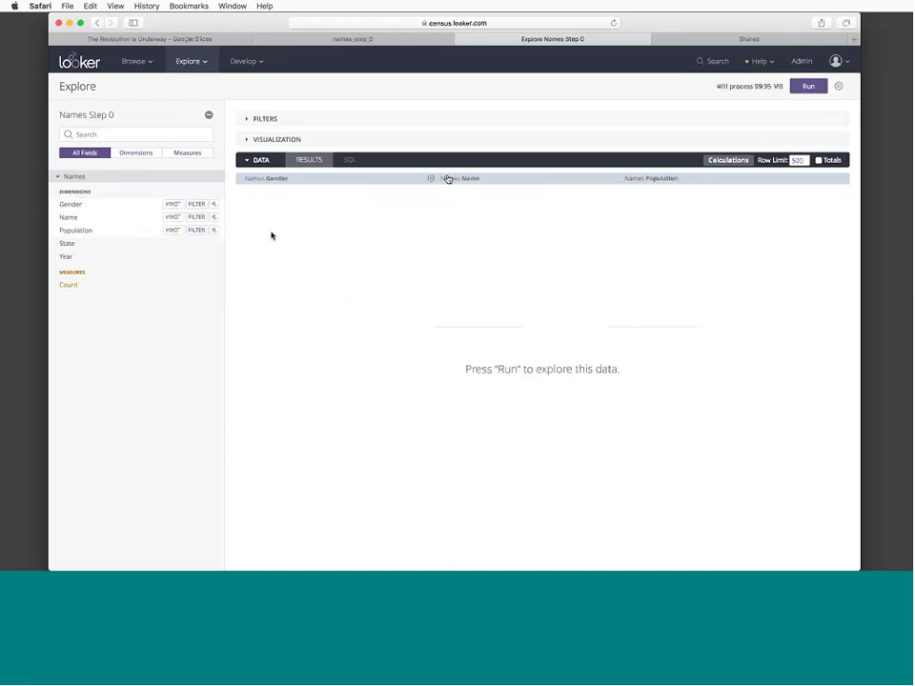
left_click(343, 159)
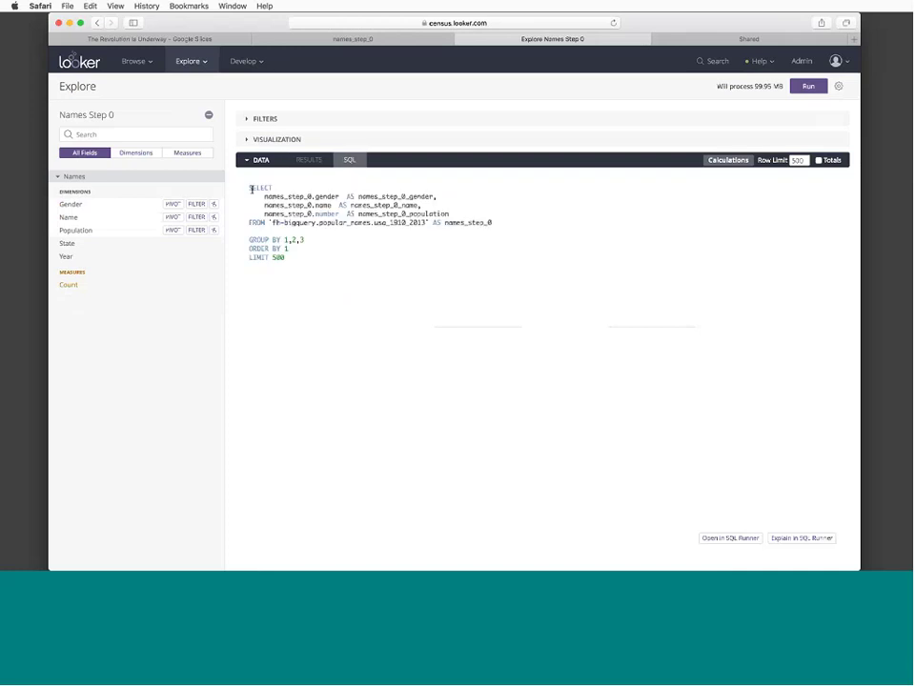
left_click_drag(252, 189, 297, 256)
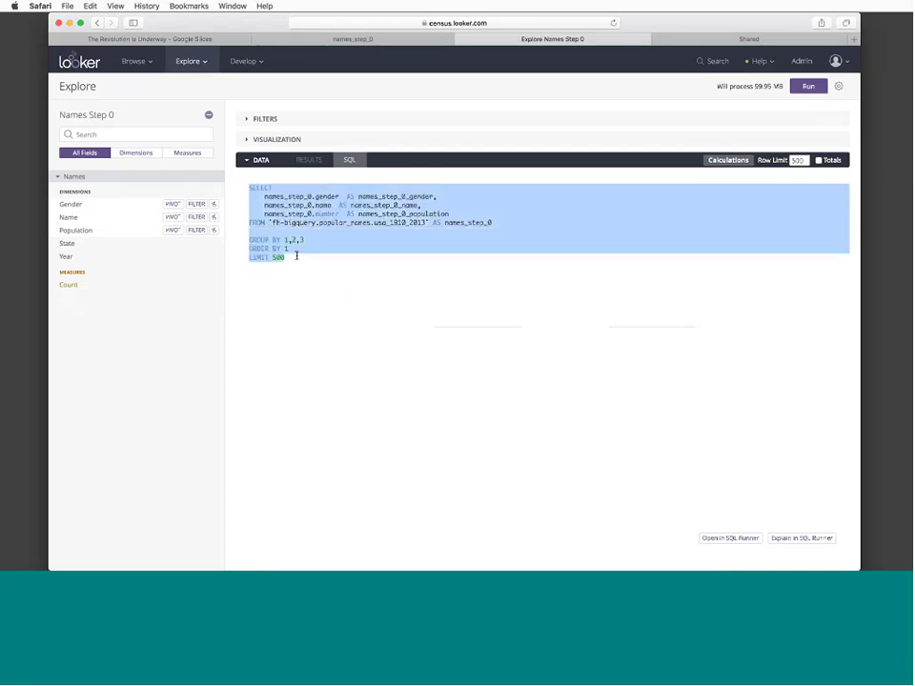
Run the Gender, Name and Population query and show its results table
left_click(807, 86)
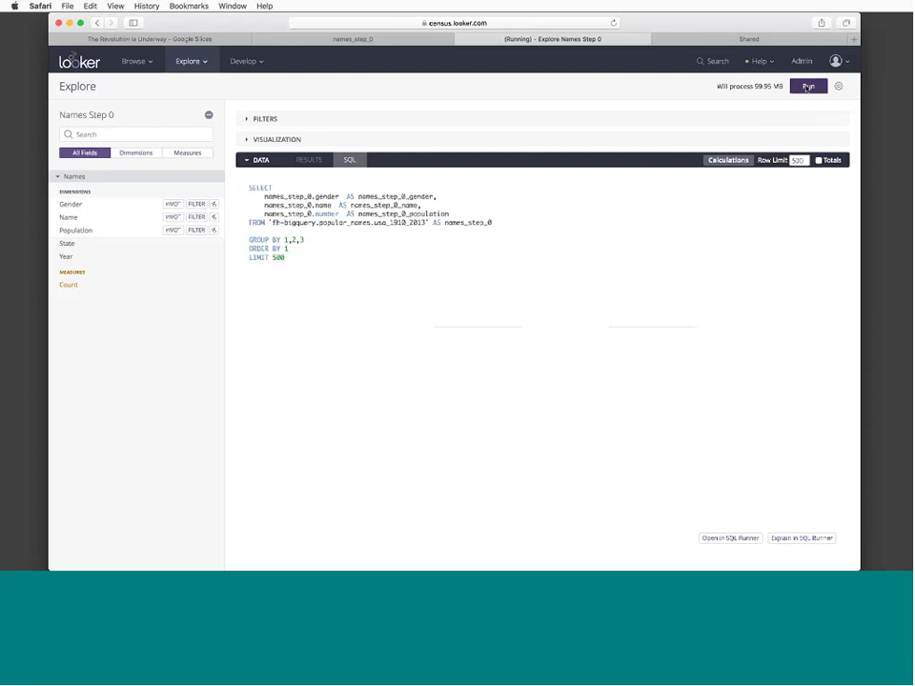
left_click(315, 160)
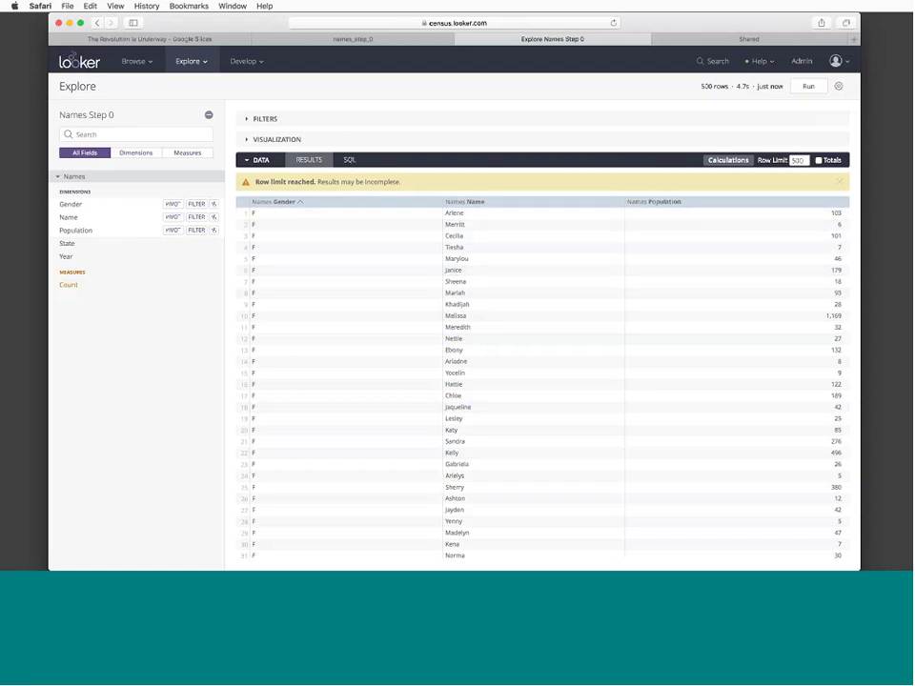
Show the query's SQL again and add the State dimension and the Count measure
left_click(349, 159)
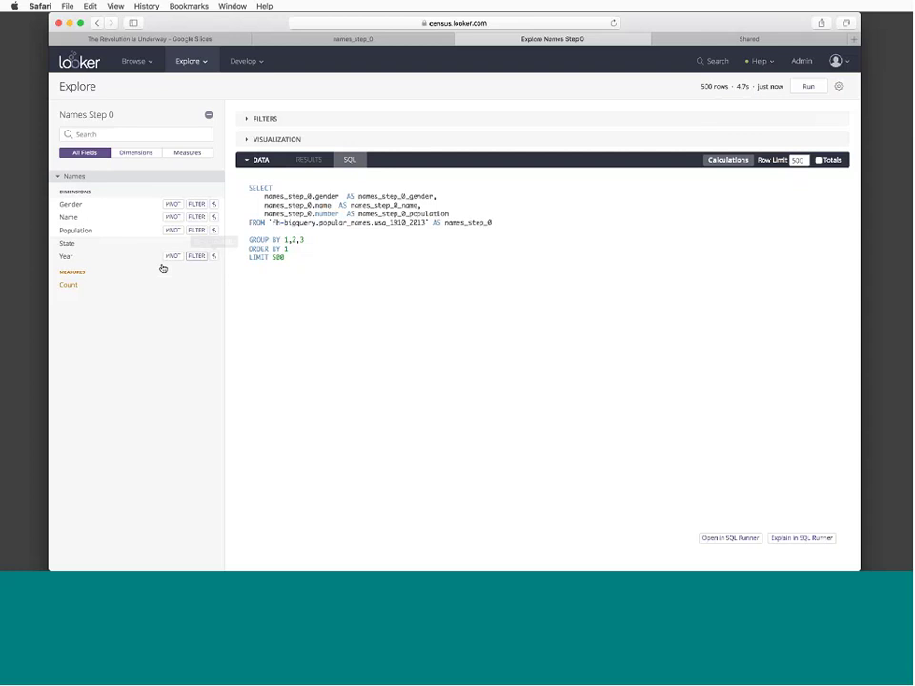
left_click(100, 246)
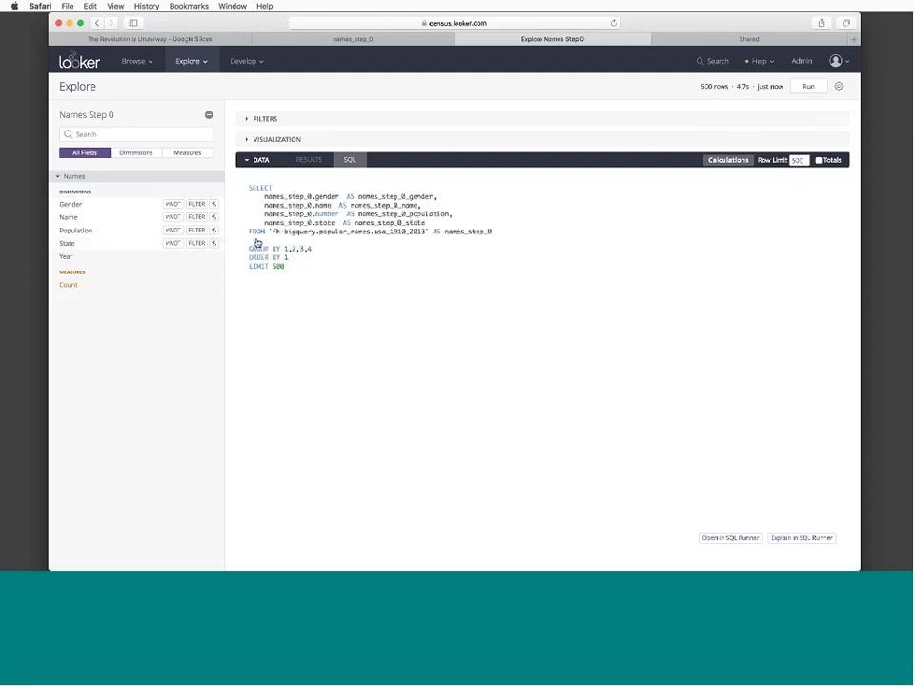
left_click(104, 290)
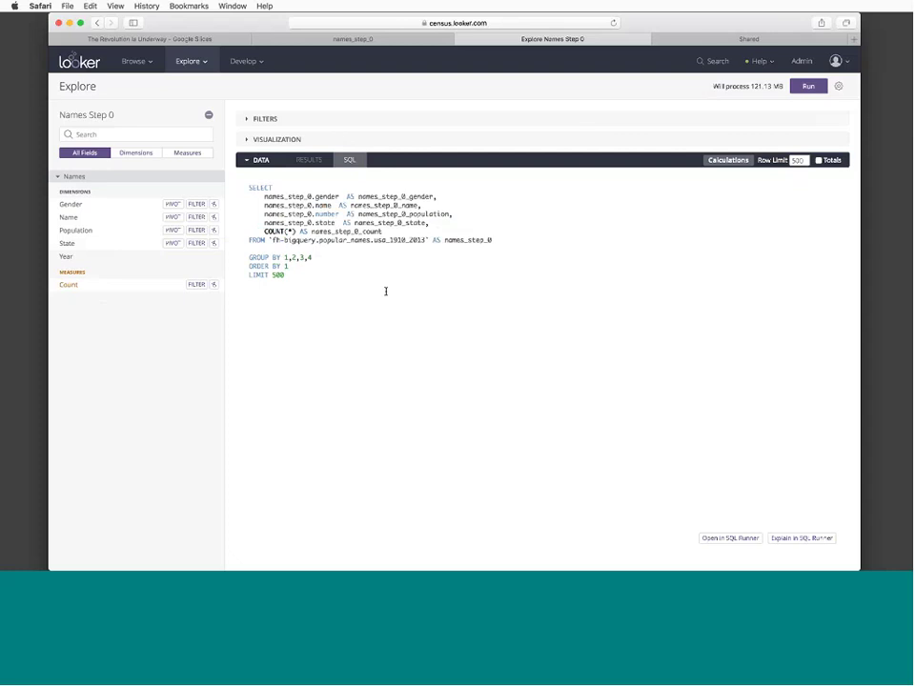
Return to the name_game LookML project and open the names_step_1 view file
left_click(390, 43)
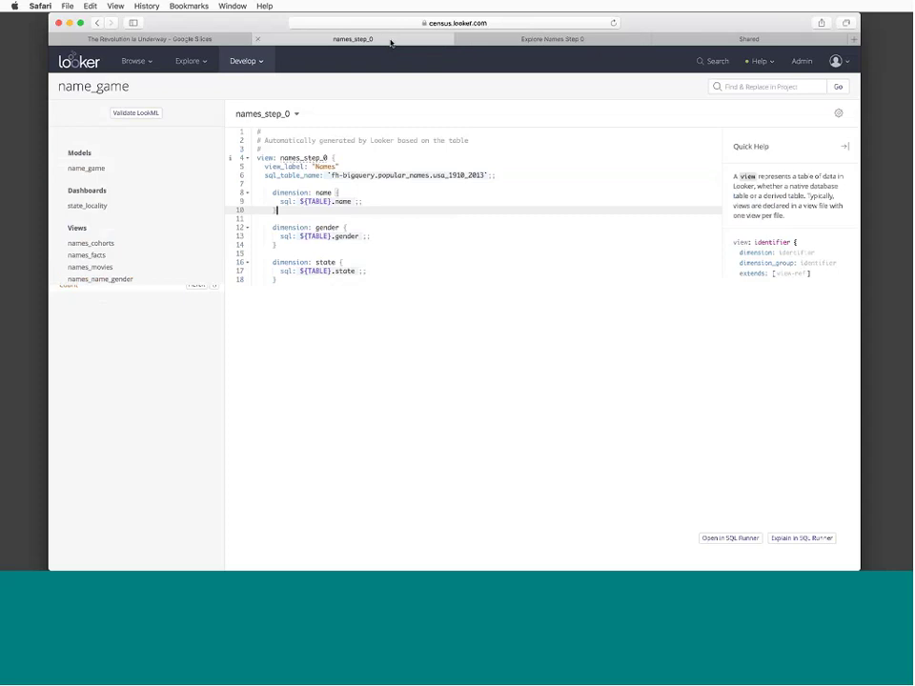
left_click(445, 268)
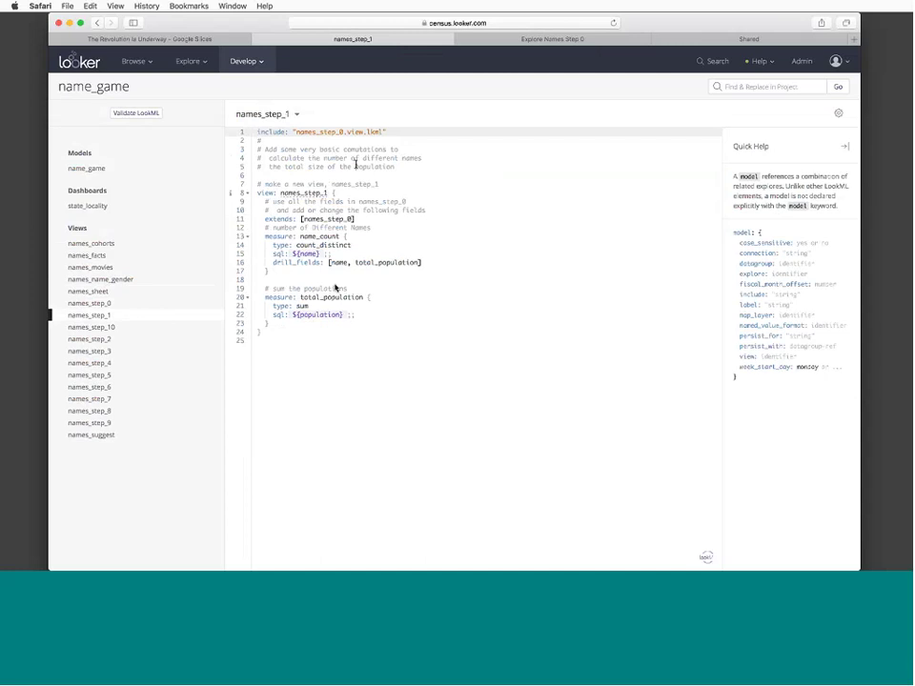
left_click(335, 288)
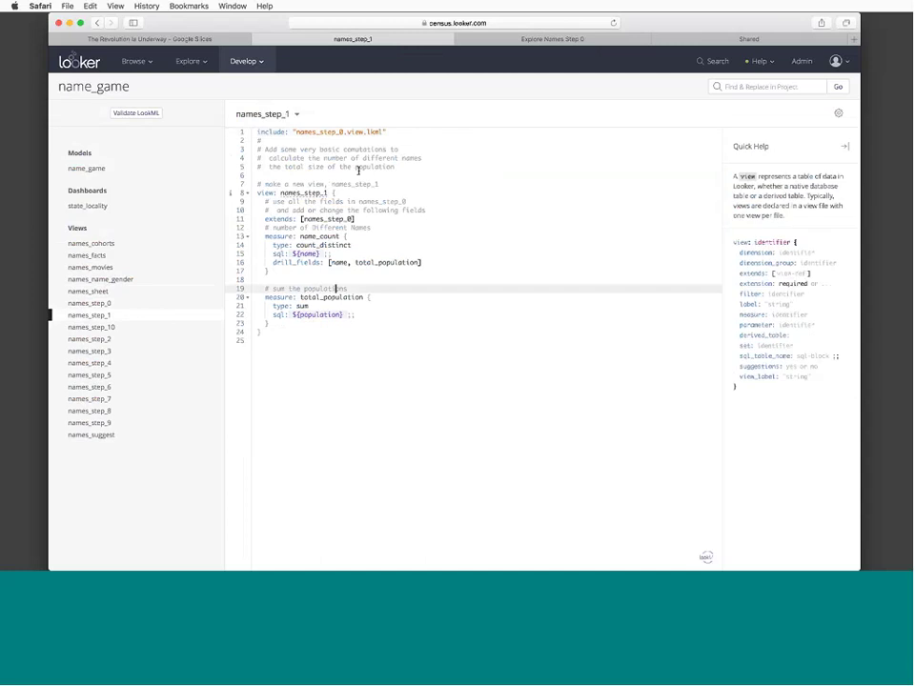
left_click(427, 202)
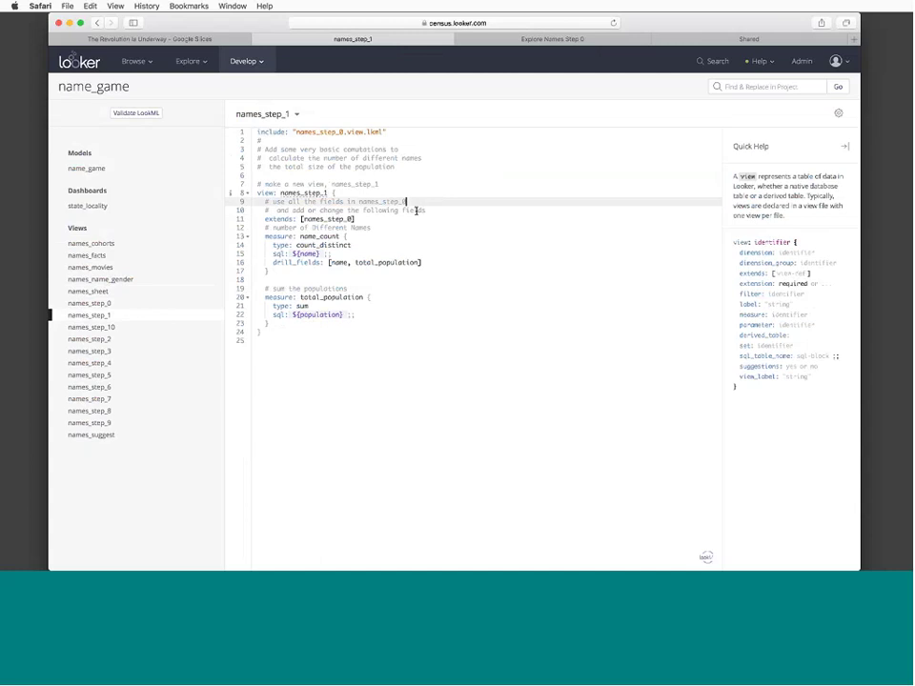
Examine the include statement, the extends declaration and the name_count measure in the names_step_1 view
left_click(363, 131)
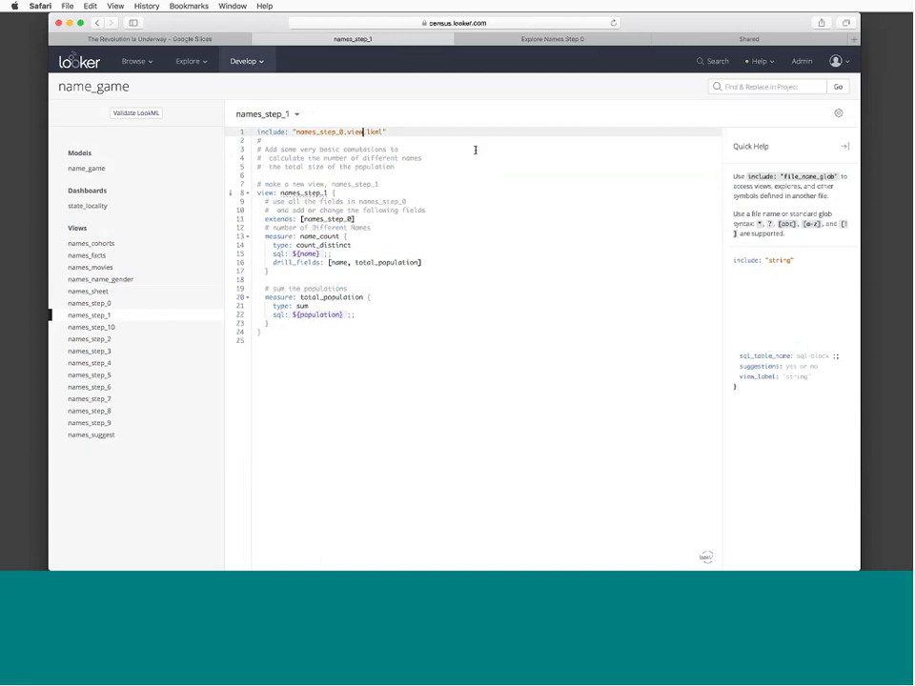
key("Down")
key("Down")
key("Down")
key("Down")
key("Down")
key("Down")
key("Down")
key("Down")
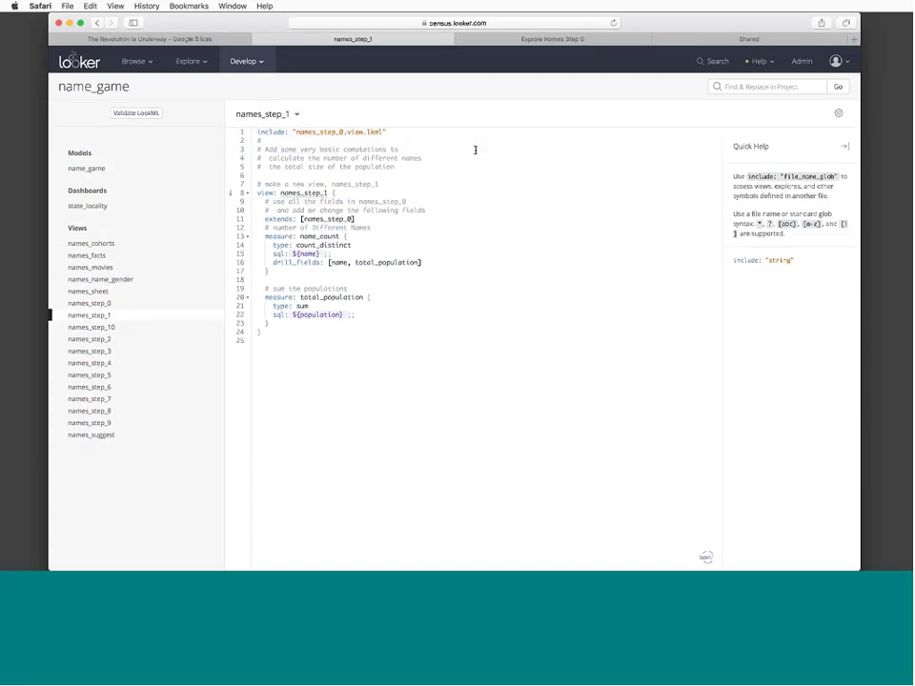
key("Down")
key("Down")
key("shift+Home")
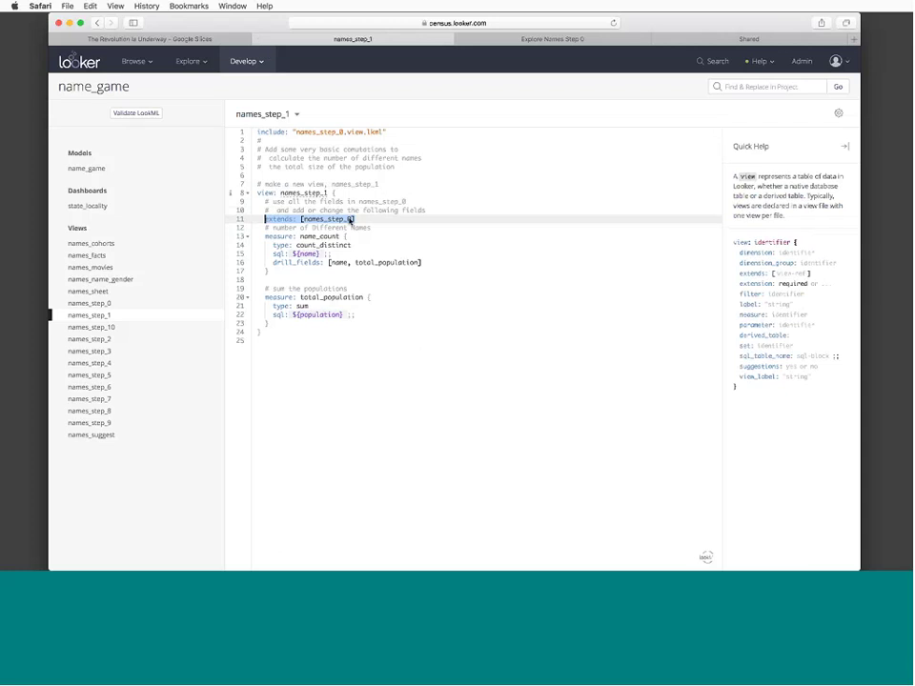
left_click(388, 245)
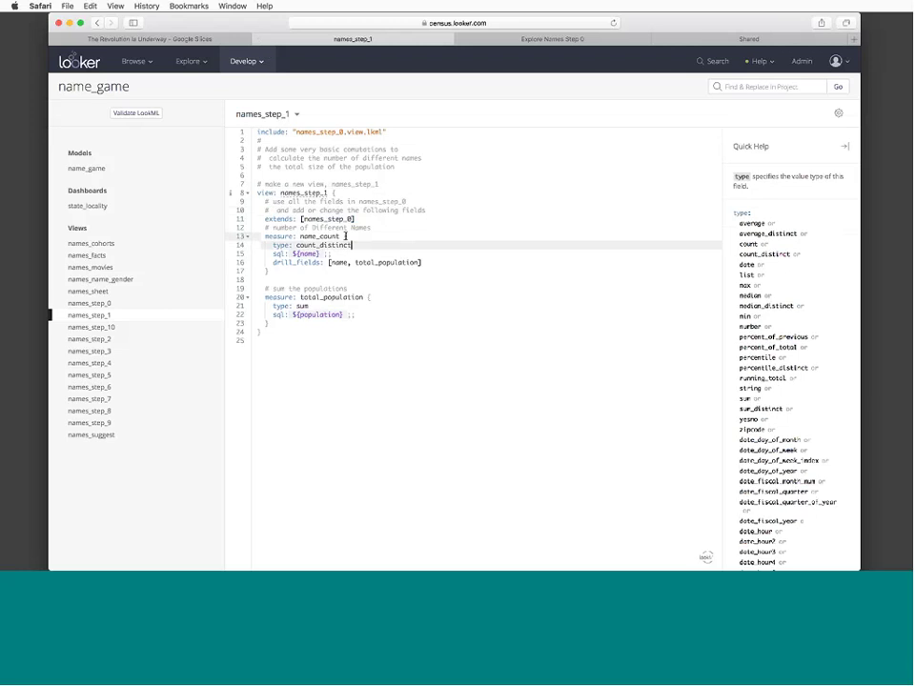
key("Up")
Turn on Development Mode for the project and highlight the name of the personal branch
left_click(244, 61)
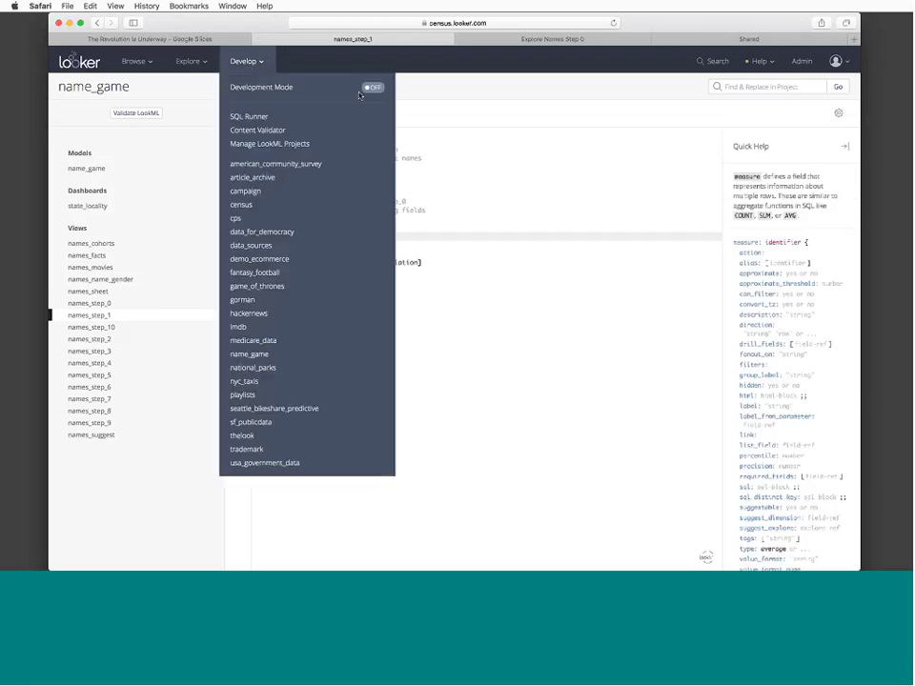
left_click(372, 88)
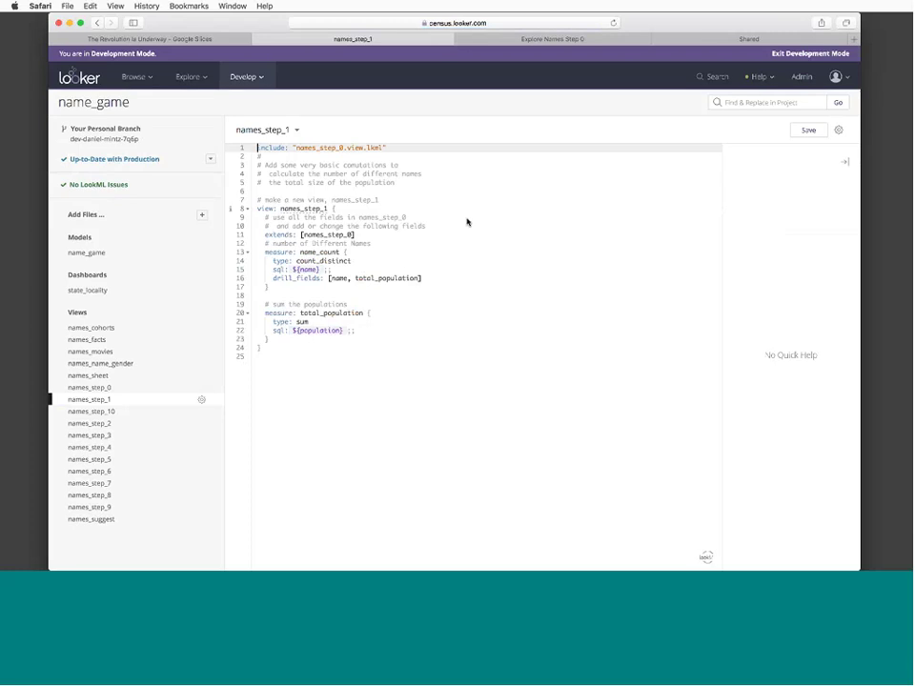
left_click(386, 226)
left_click(417, 277)
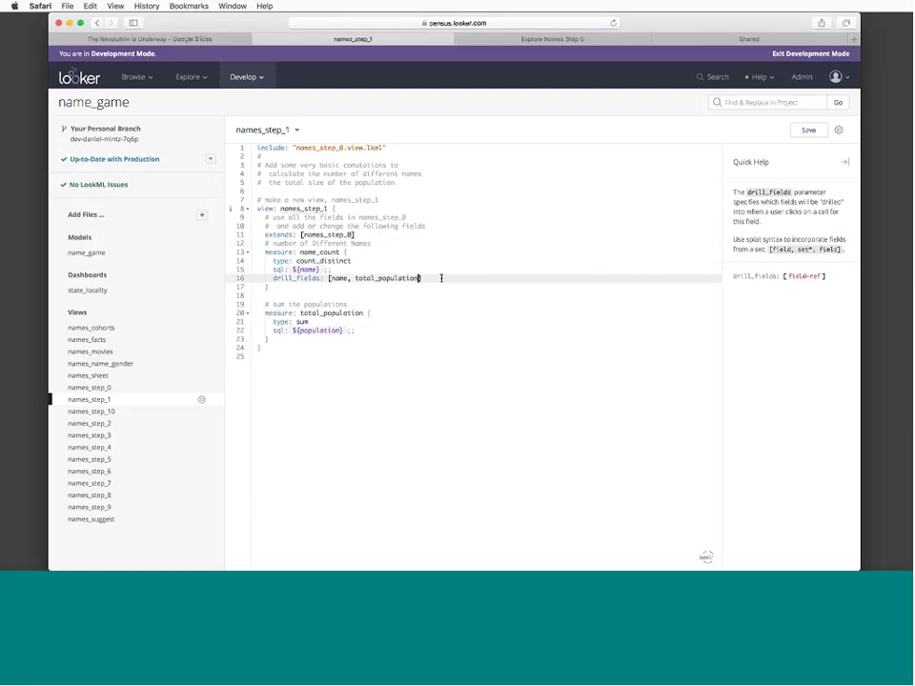
key("End")
left_click_drag(69, 141, 133, 144)
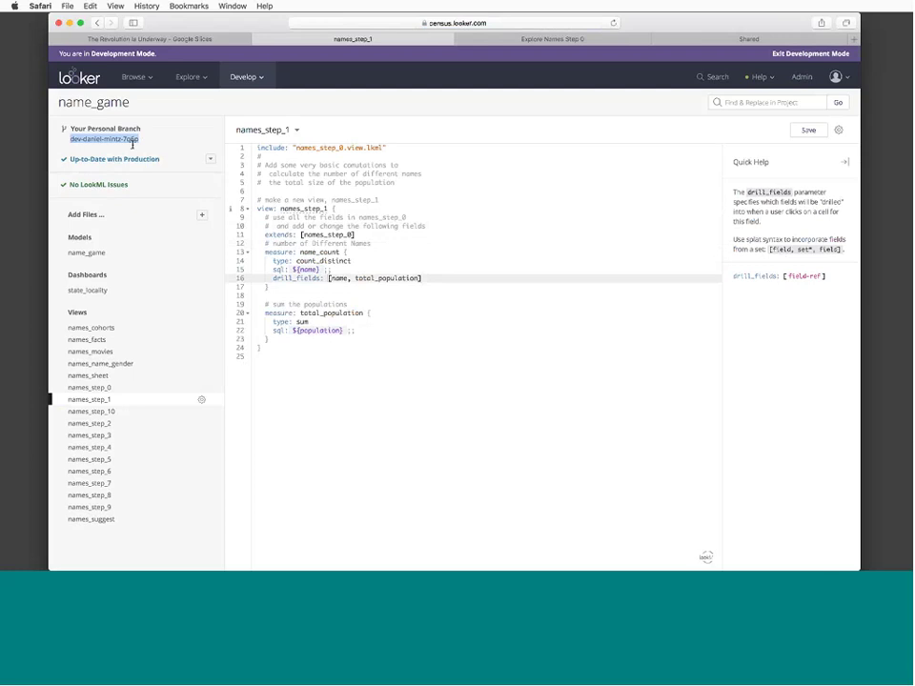
Examine the type, SQL expression and drill fields of the name_count measure in names_step_1
left_click(339, 270)
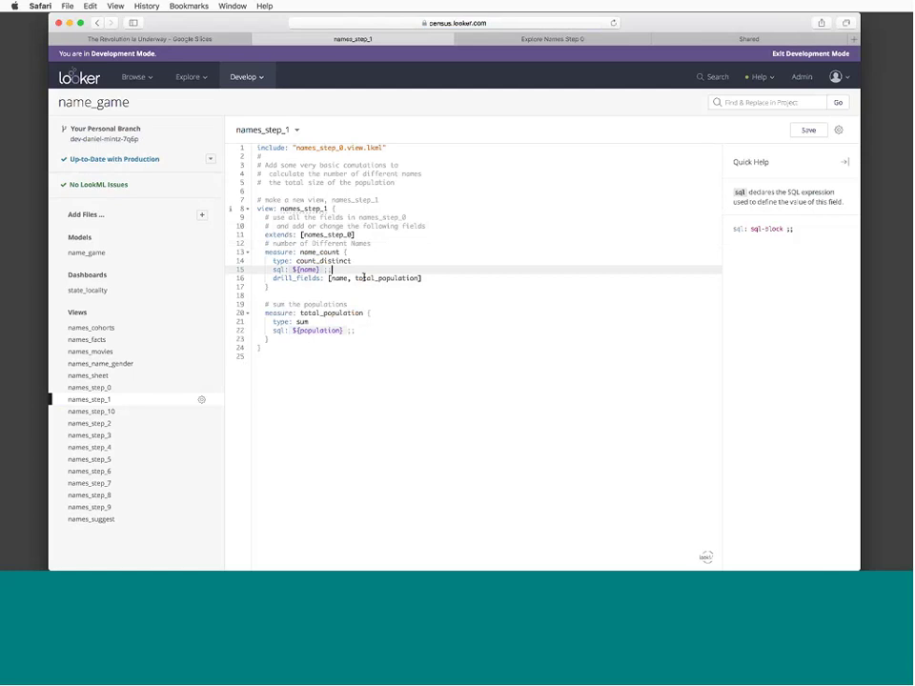
left_click(378, 278)
key("Up")
key("Up")
key("Up")
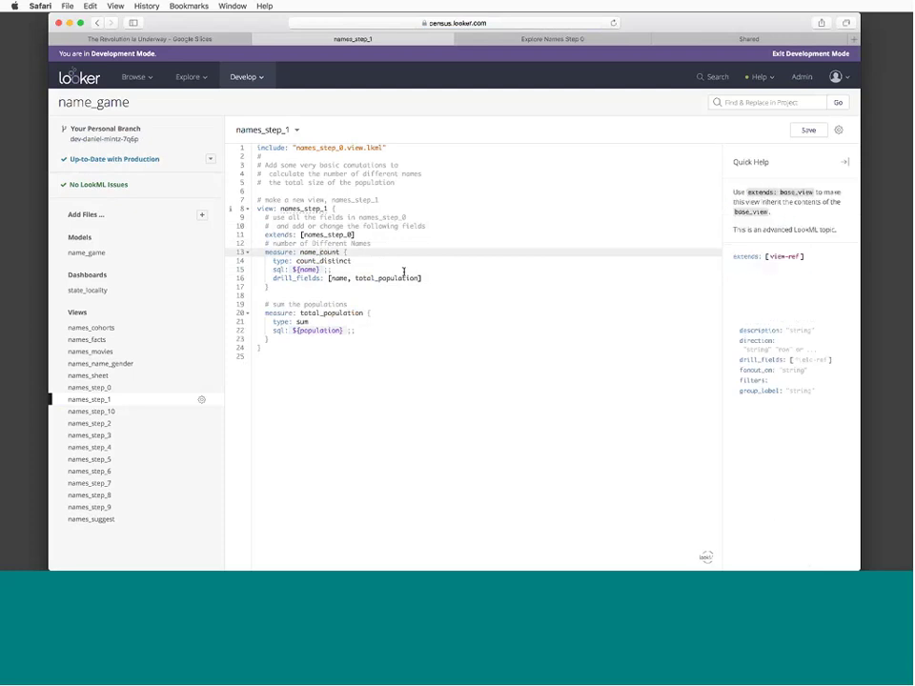
key("Home")
key("shift+Down")
key("shift+Down")
key("Left")
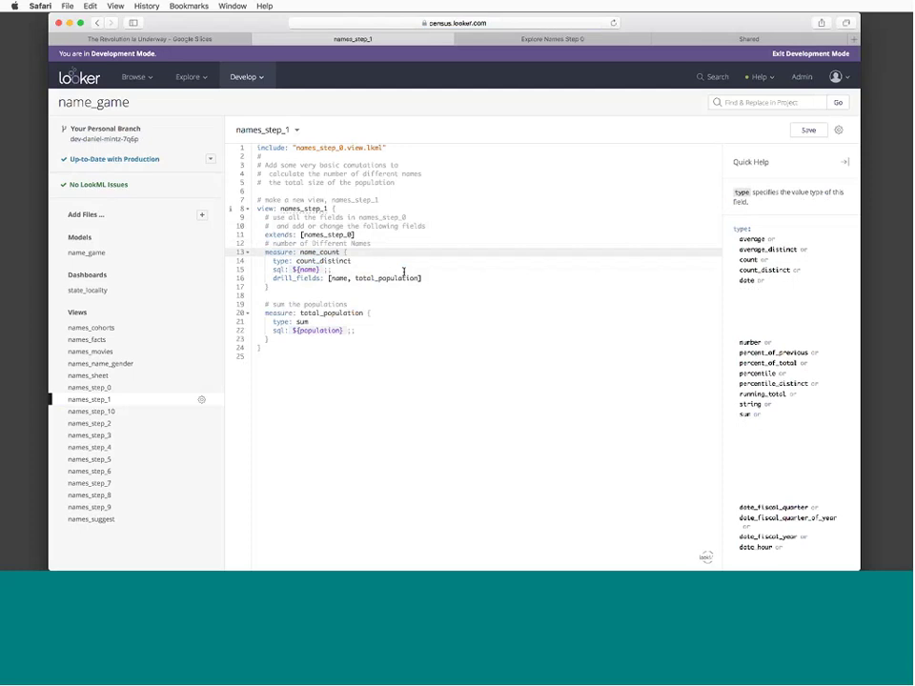
key("Down")
key("Down")
key("shift+End")
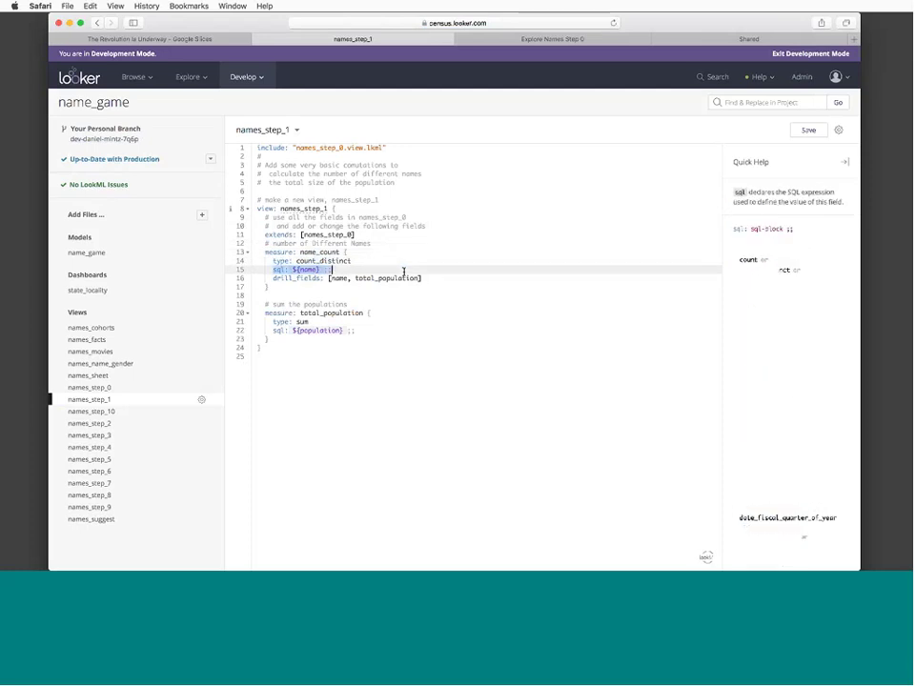
key("Down")
key("Down")
key("Down")
key("Down")
key("Down")
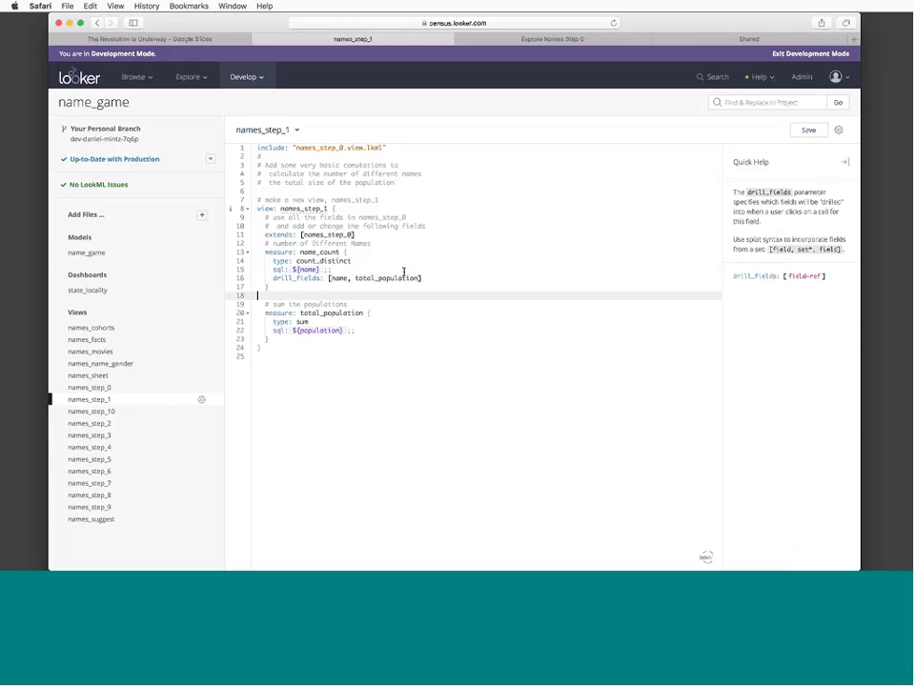
Examine the type and SQL expression of the total_population measure in the names_step_1 view
key("Home")
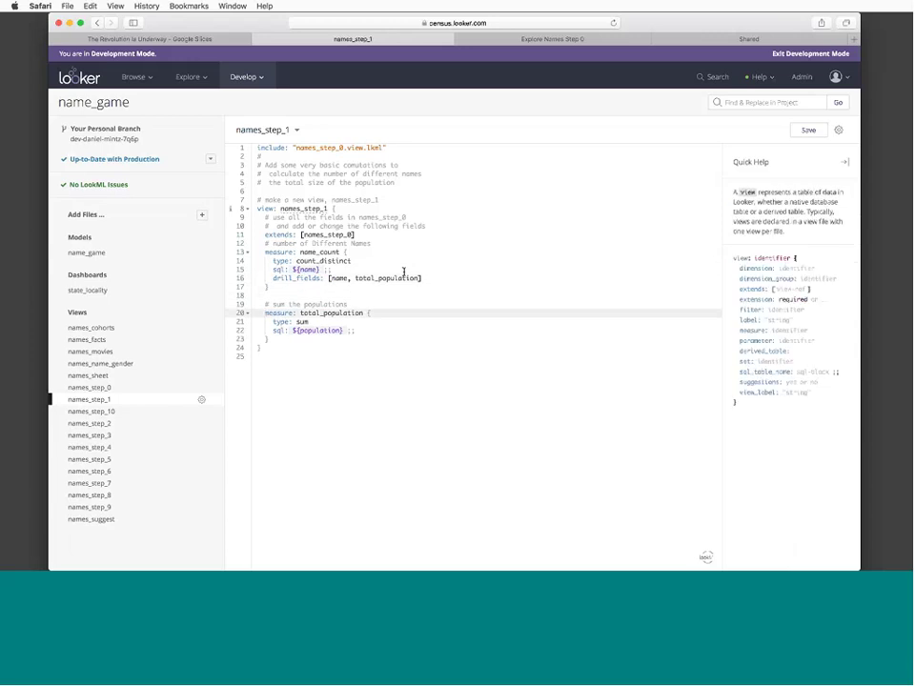
key("Down")
key("Down")
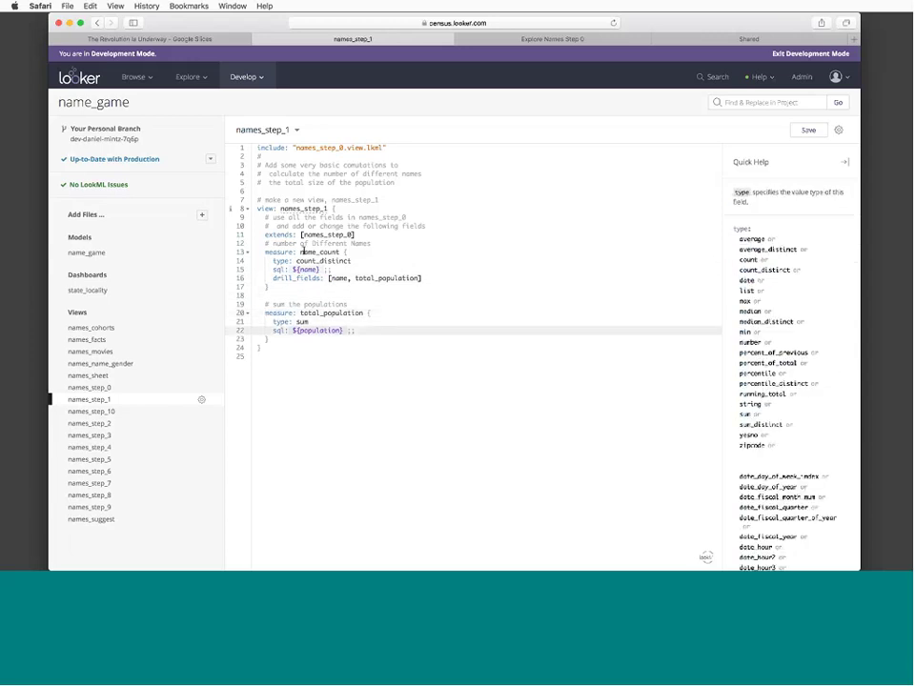
Open the Names Step 1 explore of this view in a separate browser tab and switch to it
left_click(319, 218)
right_click(302, 128)
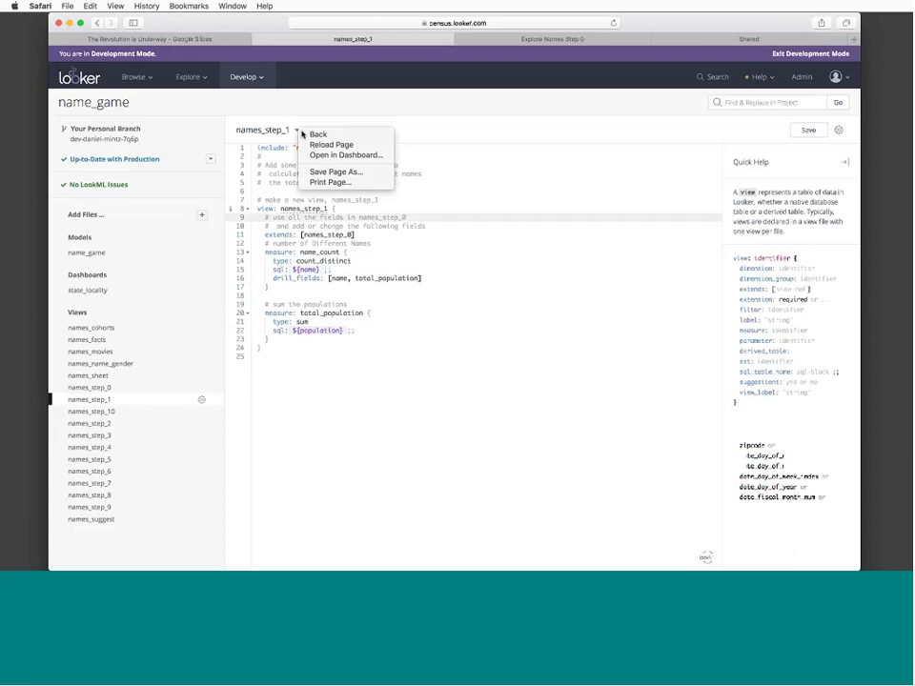
left_click(307, 115)
left_click(297, 130)
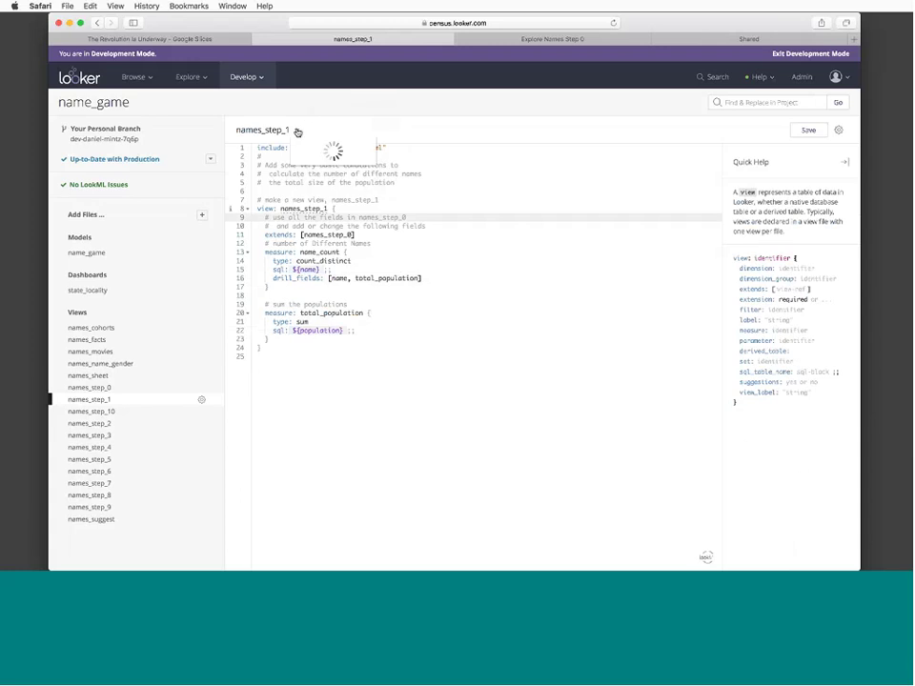
left_click(307, 147)
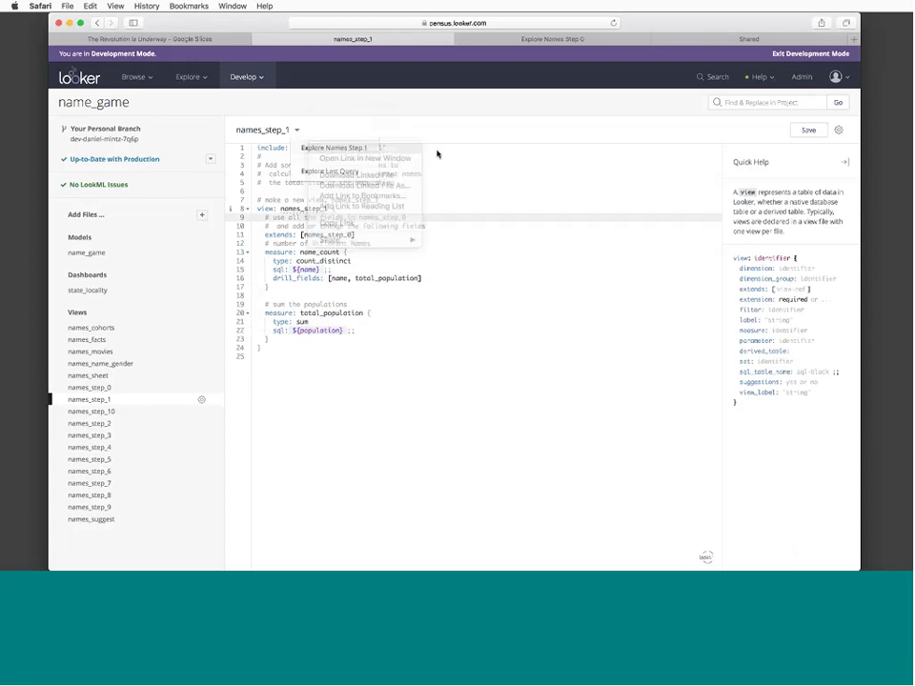
left_click(581, 40)
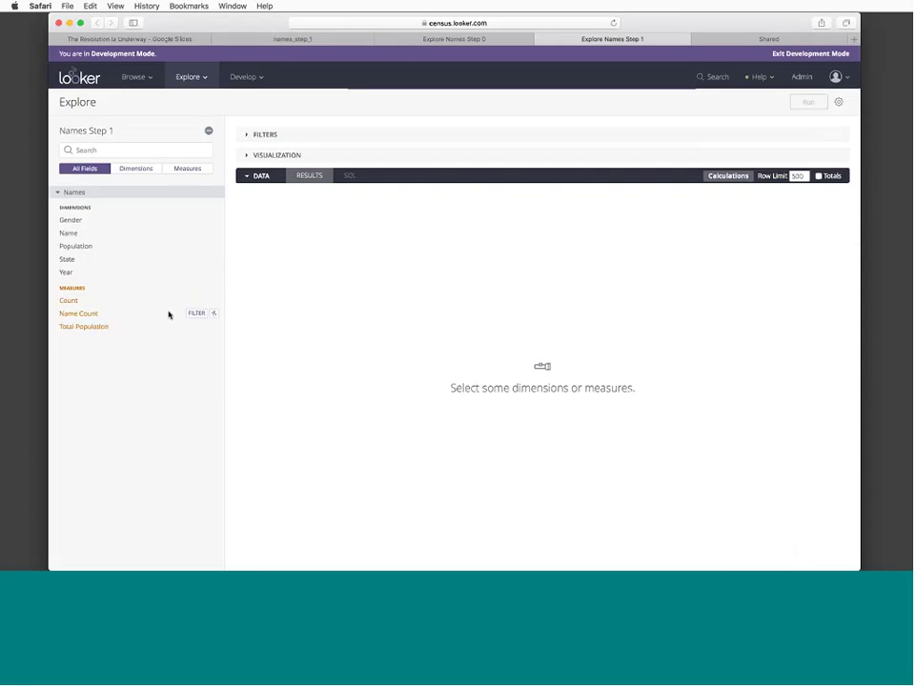
Build and run a query with the Year dimension and the Name Count measure
left_click(71, 278)
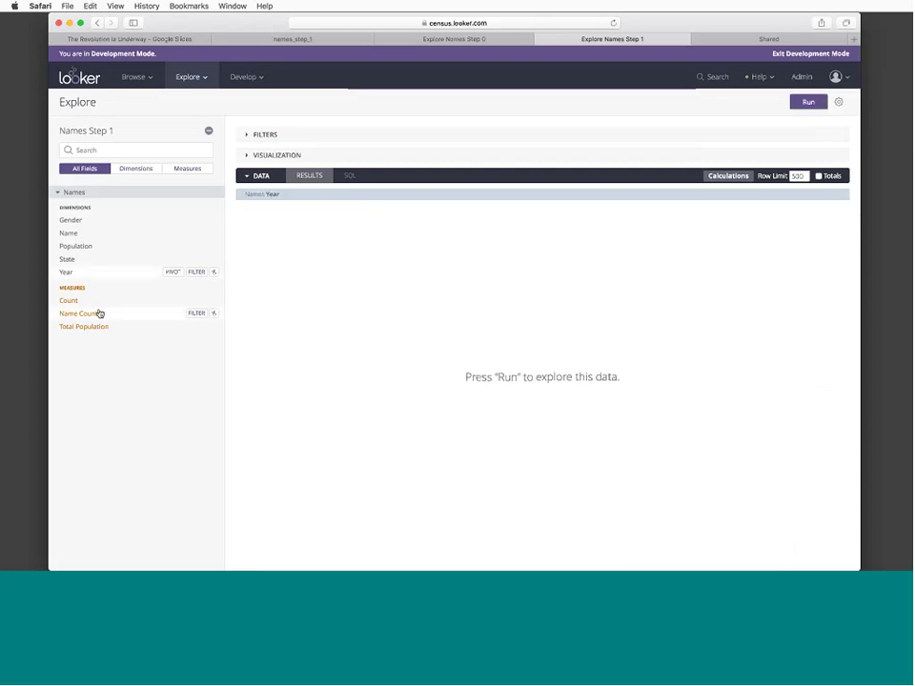
left_click(99, 313)
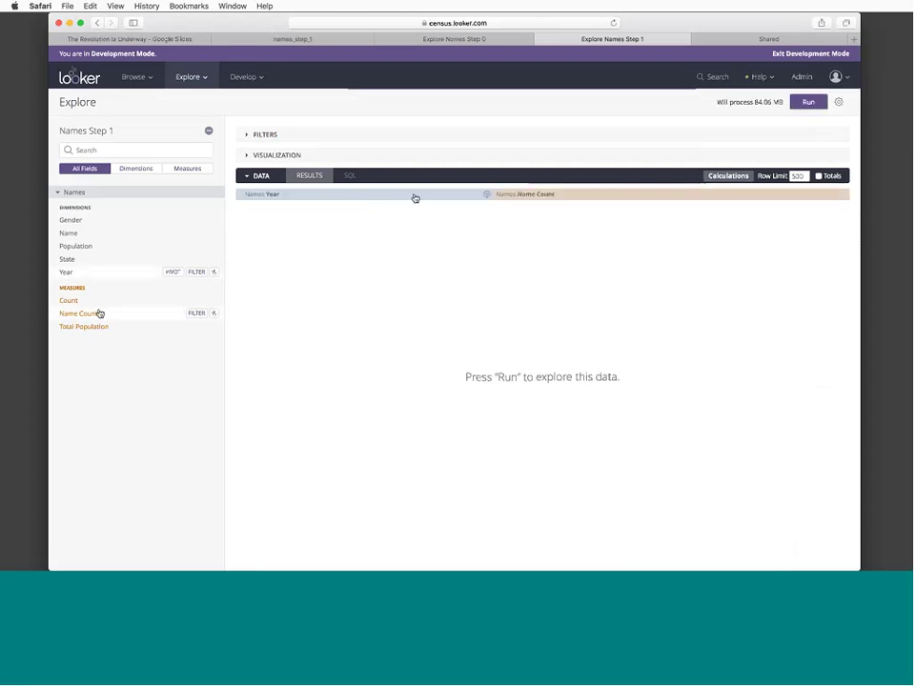
left_click(808, 103)
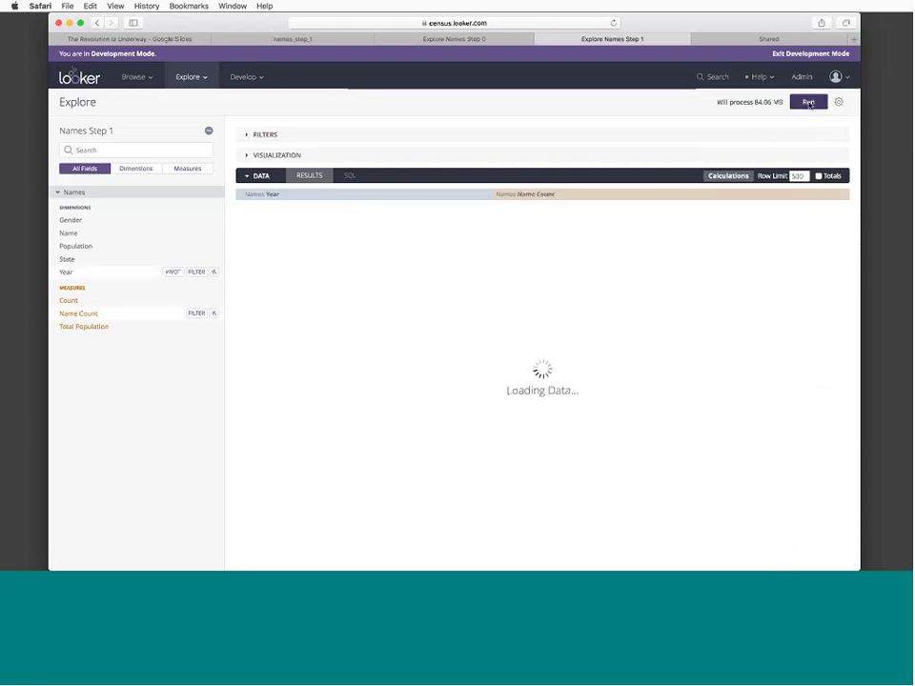
View and highlight the SQL generated for the Year and Name Count query
left_click(350, 178)
left_click_drag(249, 201, 315, 263)
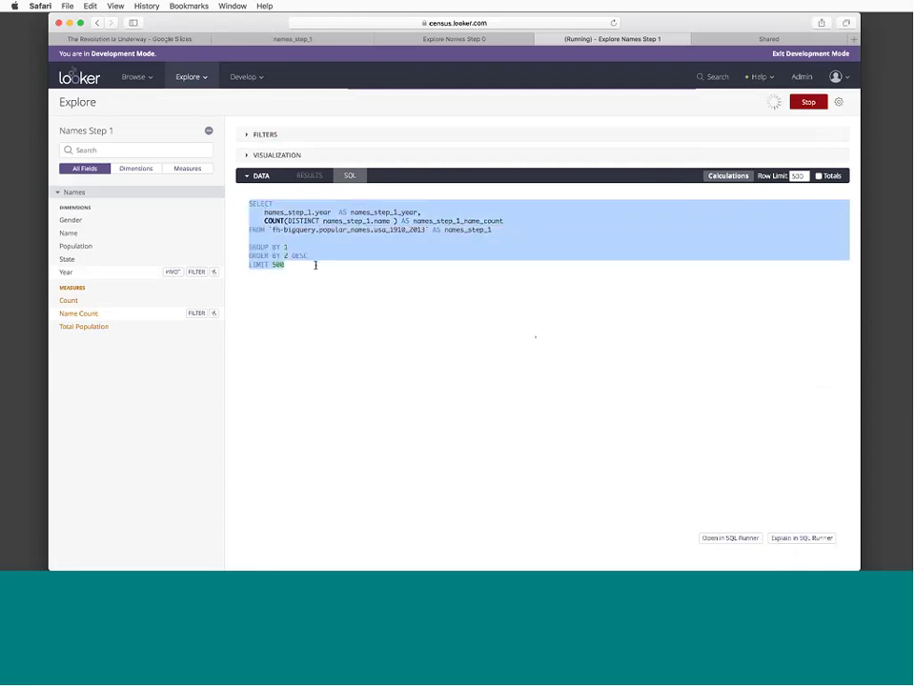
left_click(315, 265)
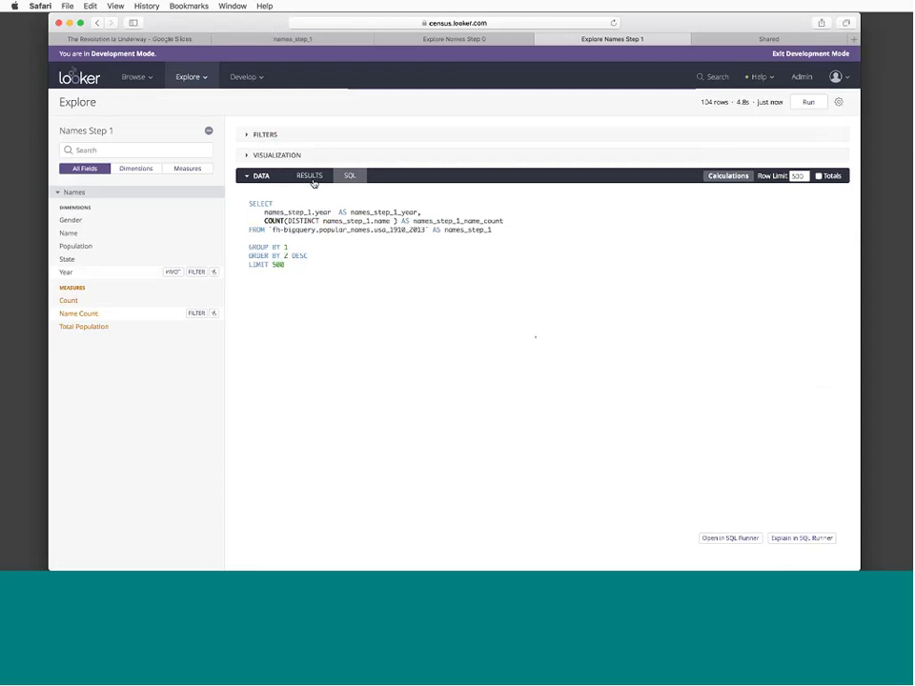
Sort the query results by Year in descending order and inspect the Name Count line chart before returning to the results table
left_click(315, 177)
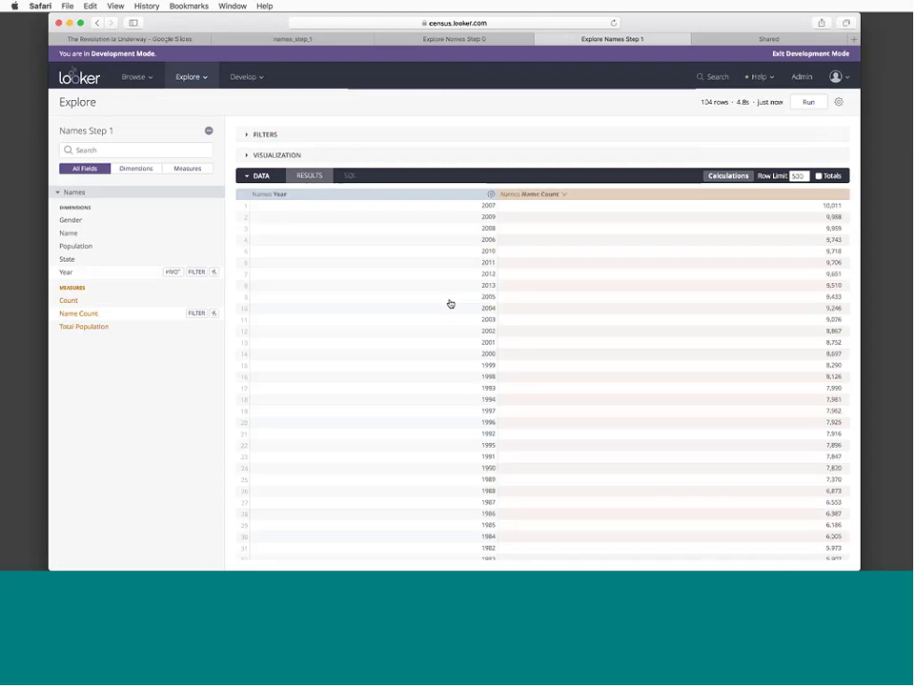
left_click(422, 195)
left_click(249, 155)
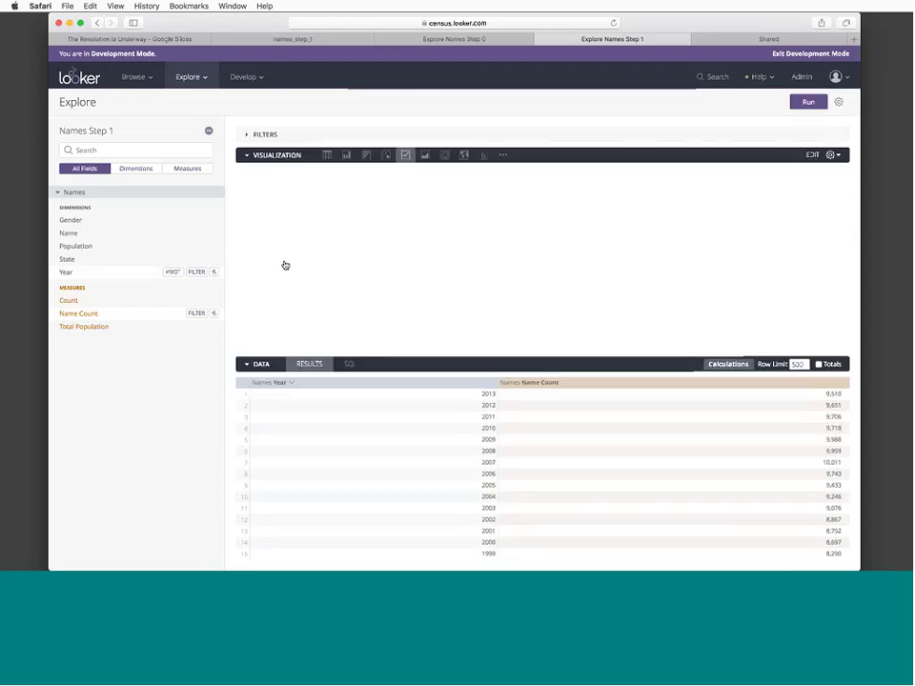
left_click(261, 364)
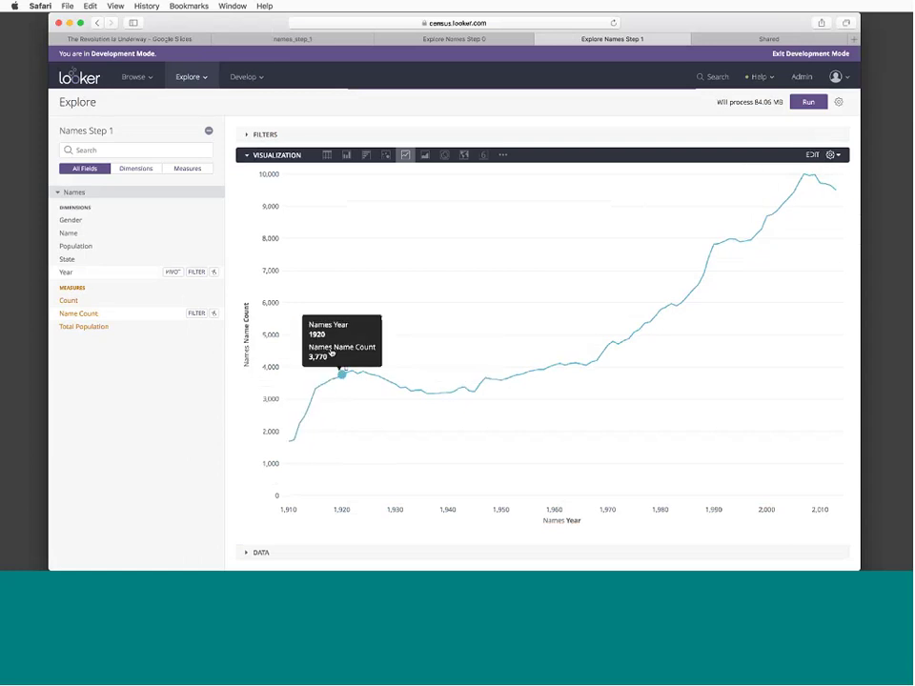
left_click(284, 155)
left_click(288, 175)
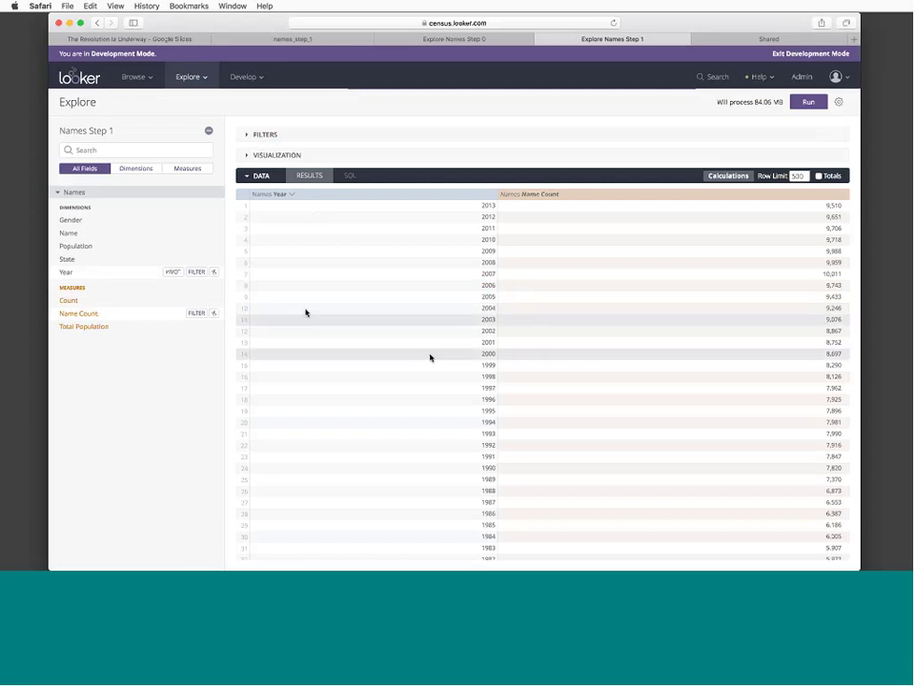
Add the Gender dimension to the query and check how the generated SQL includes it
left_click(171, 222)
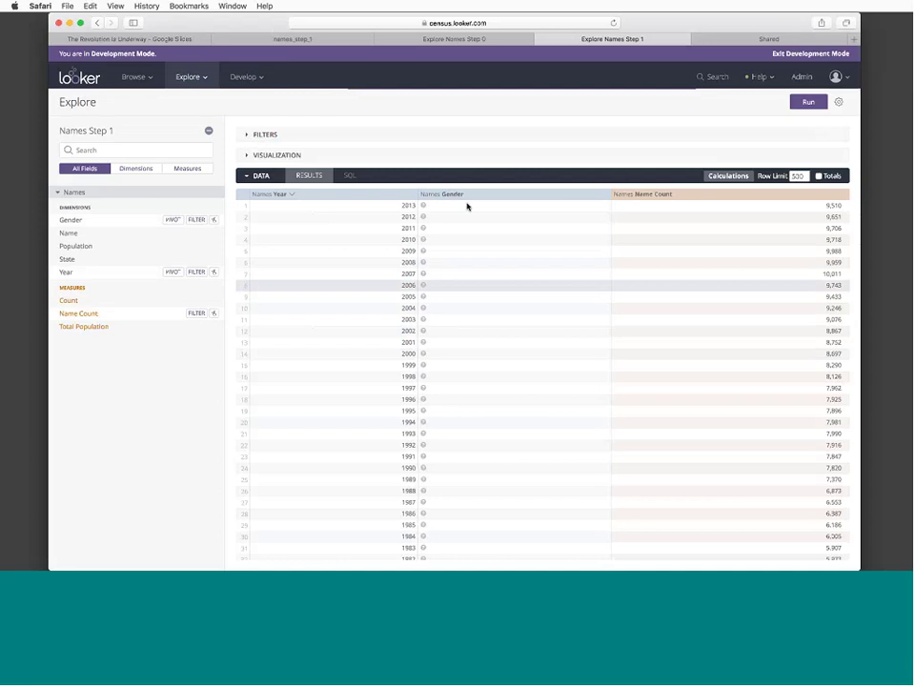
left_click(348, 176)
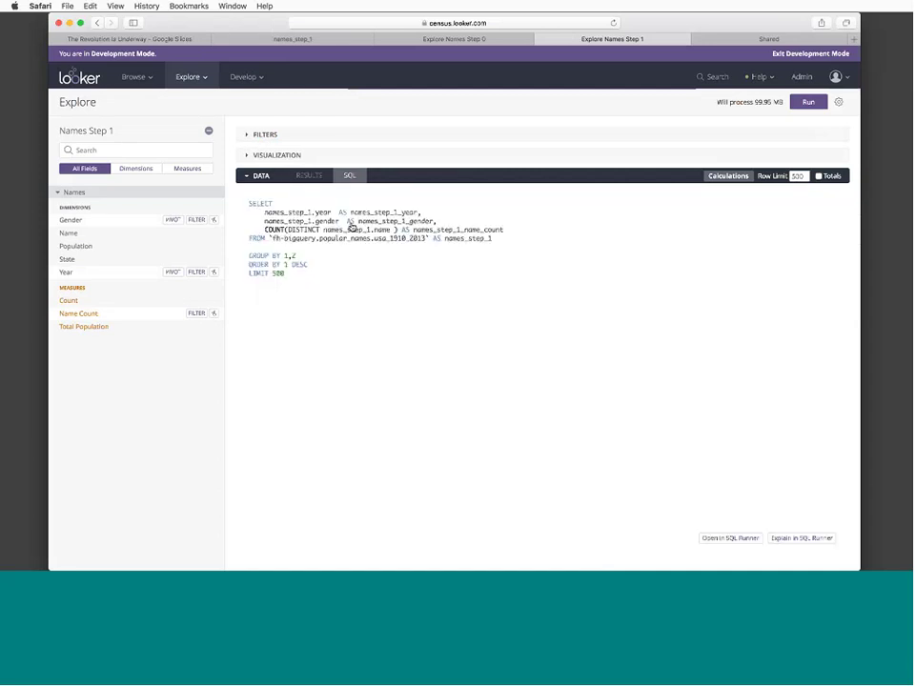
left_click(309, 176)
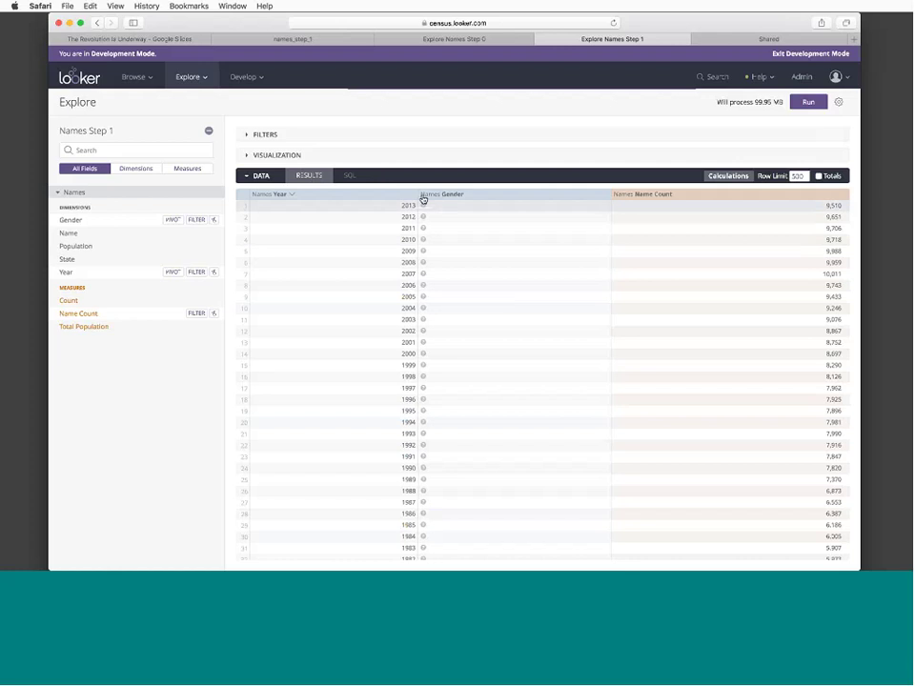
Pivot the query by Gender, review the resulting pivot SQL, and run the query
left_click(171, 221)
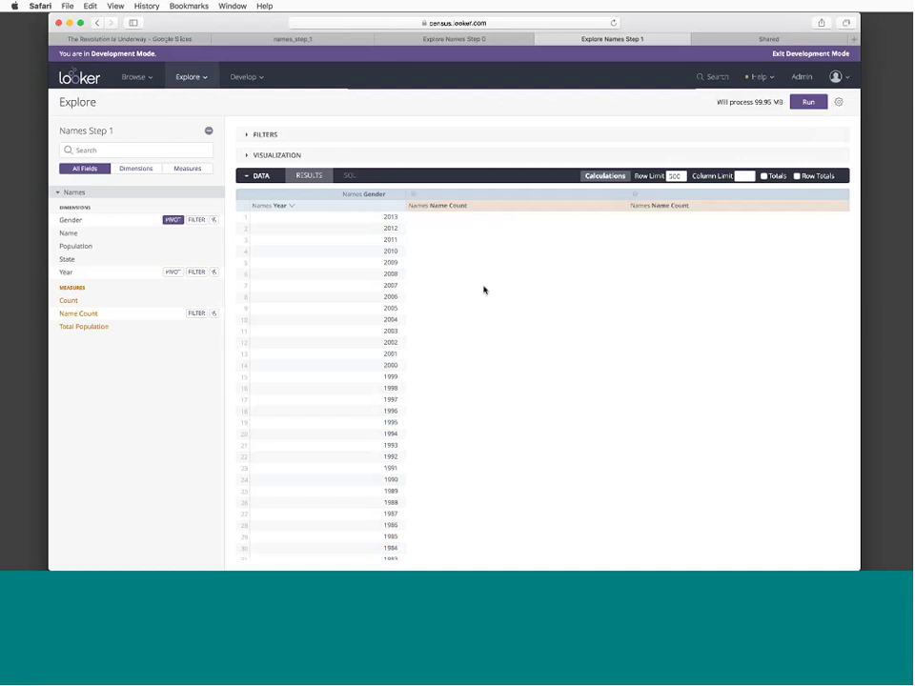
left_click(350, 177)
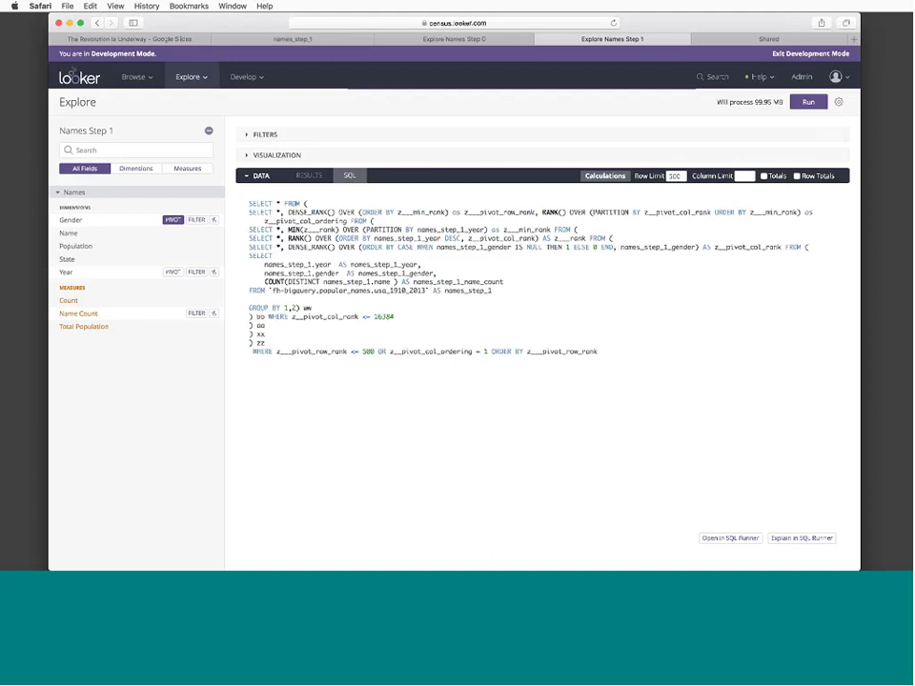
left_click(314, 178)
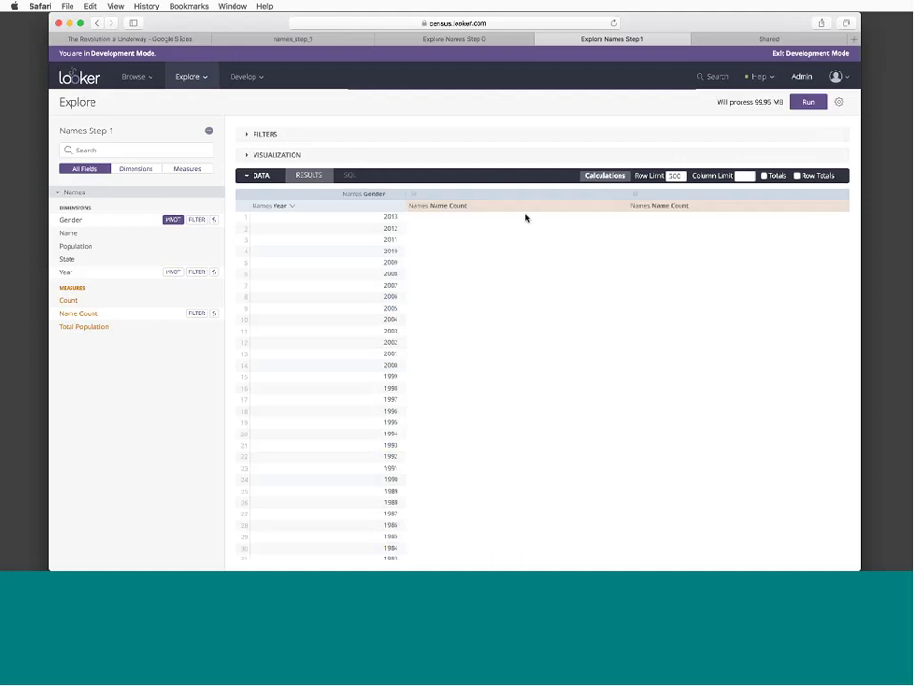
key("super+Return")
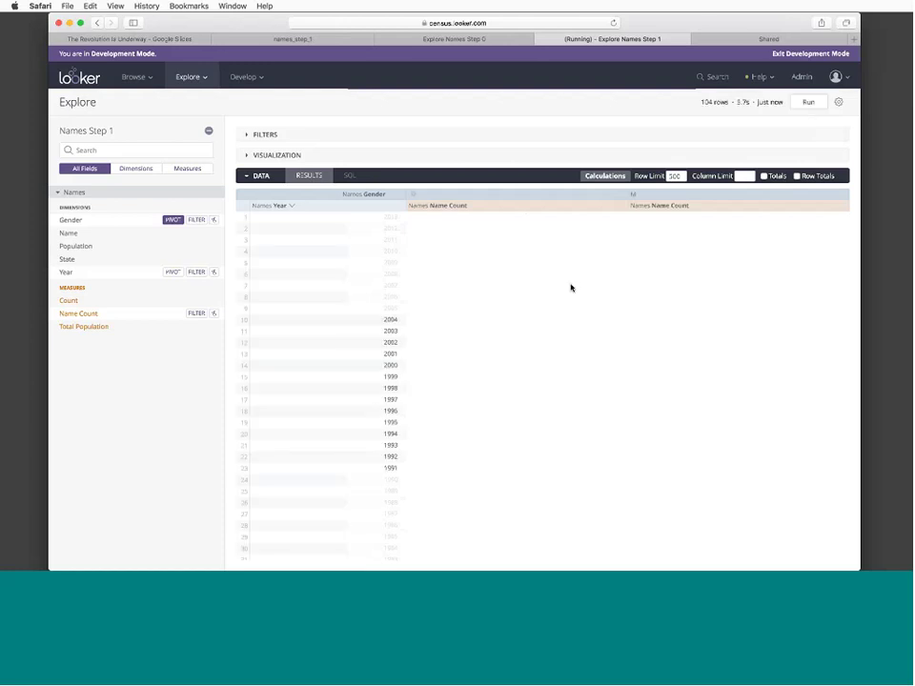
Inspect the line chart of Name Count by year for each gender at full height and return to the data table
left_click(276, 154)
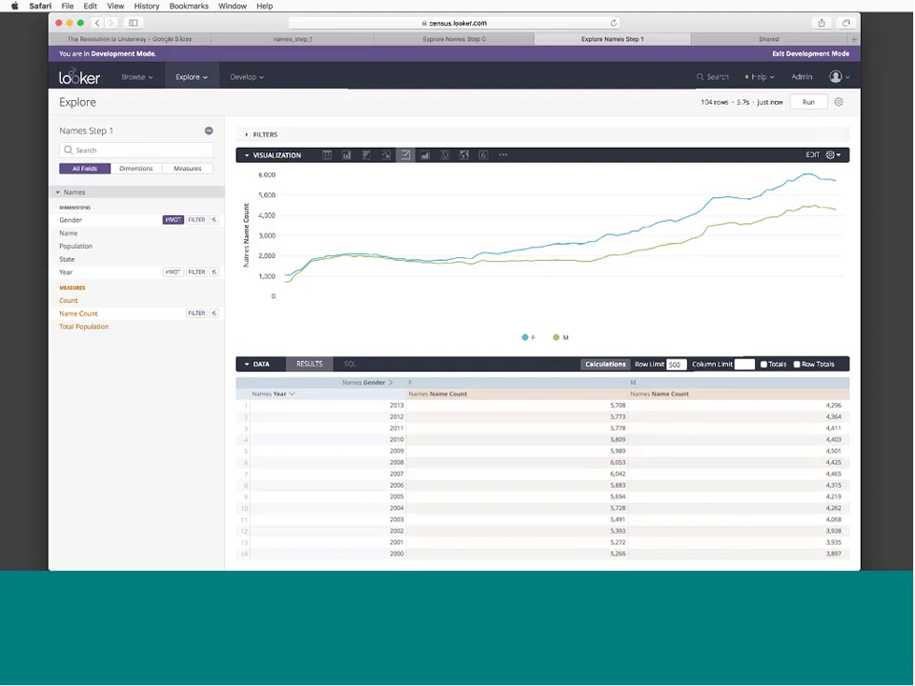
left_click(259, 361)
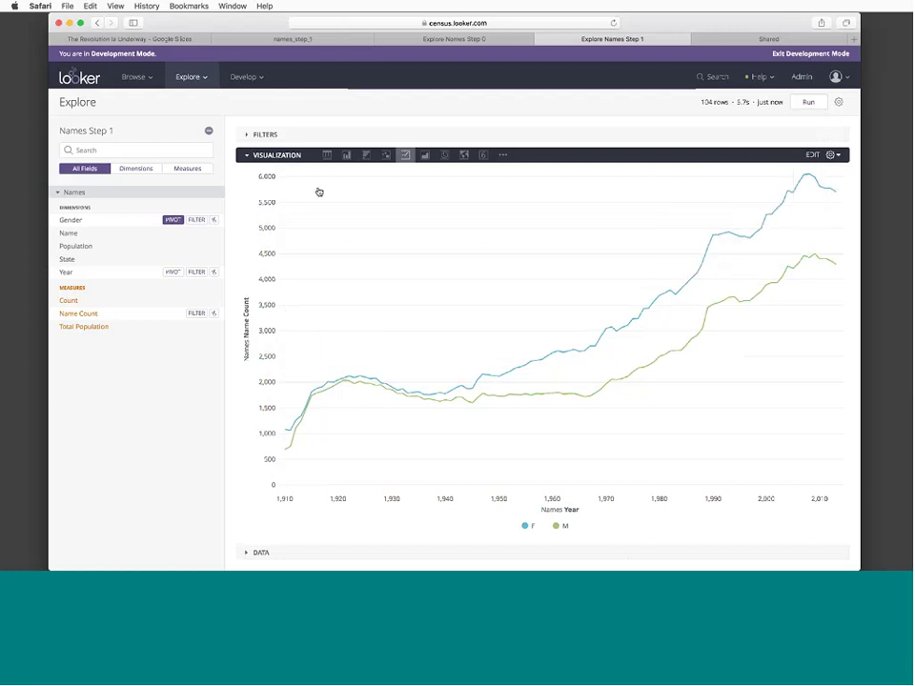
left_click(291, 155)
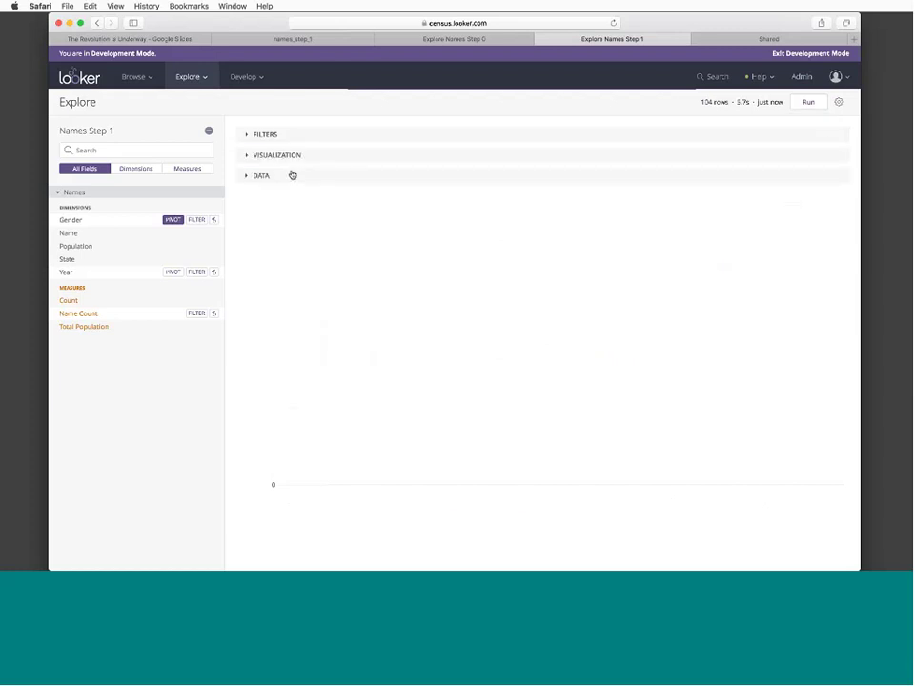
left_click(292, 175)
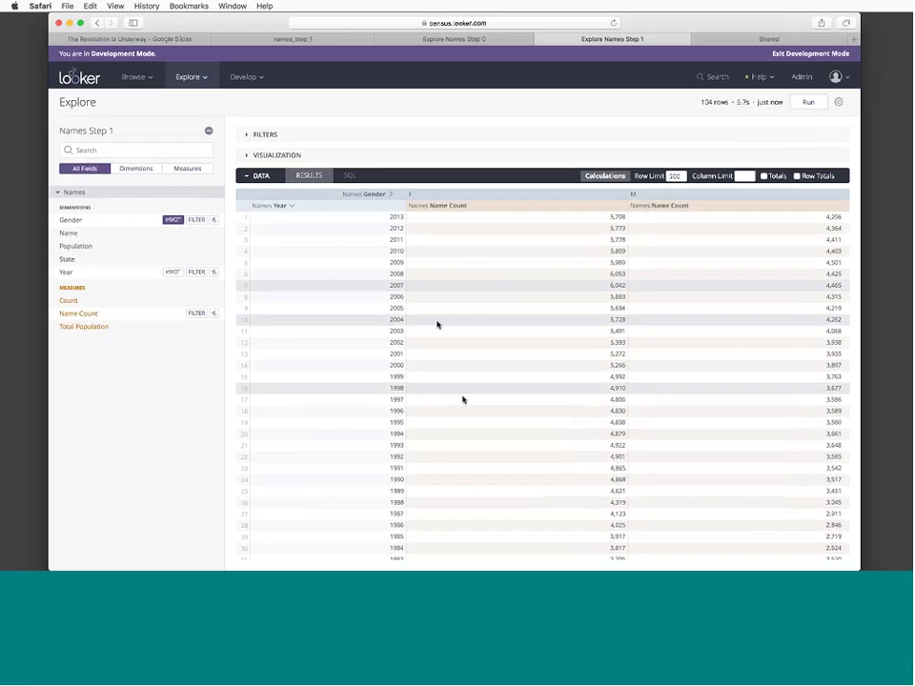
Return to the name_game project, open the names_step_2 view file and highlight its extends declaration for names_step_1
left_click(321, 40)
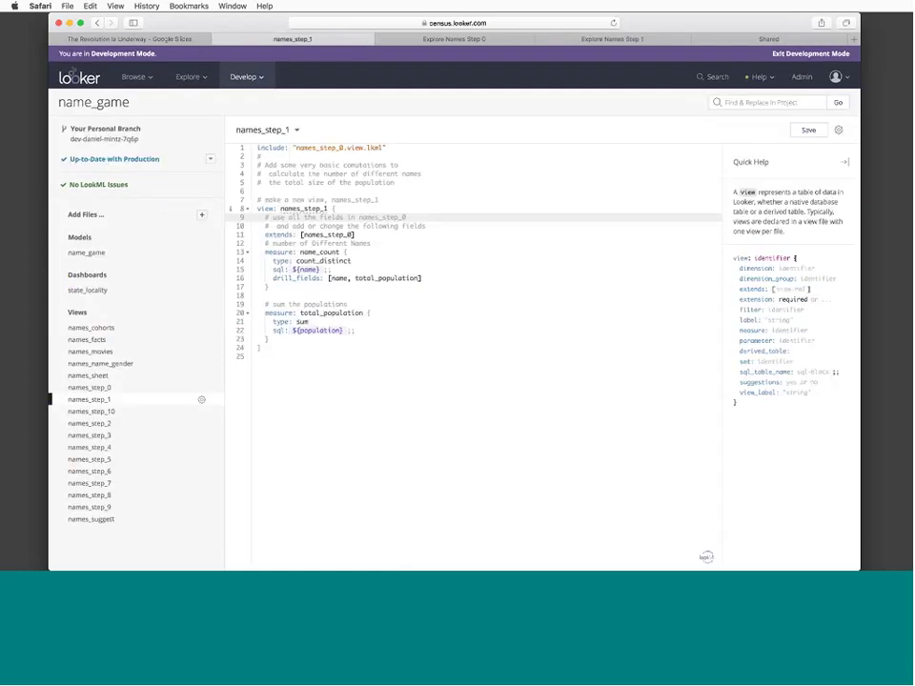
left_click(142, 424)
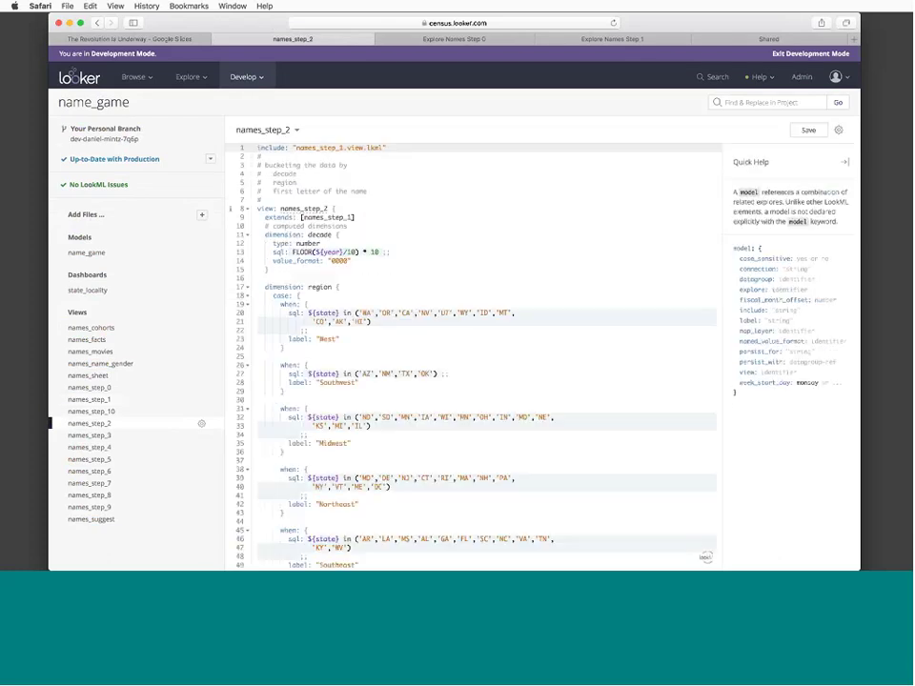
left_click(359, 216)
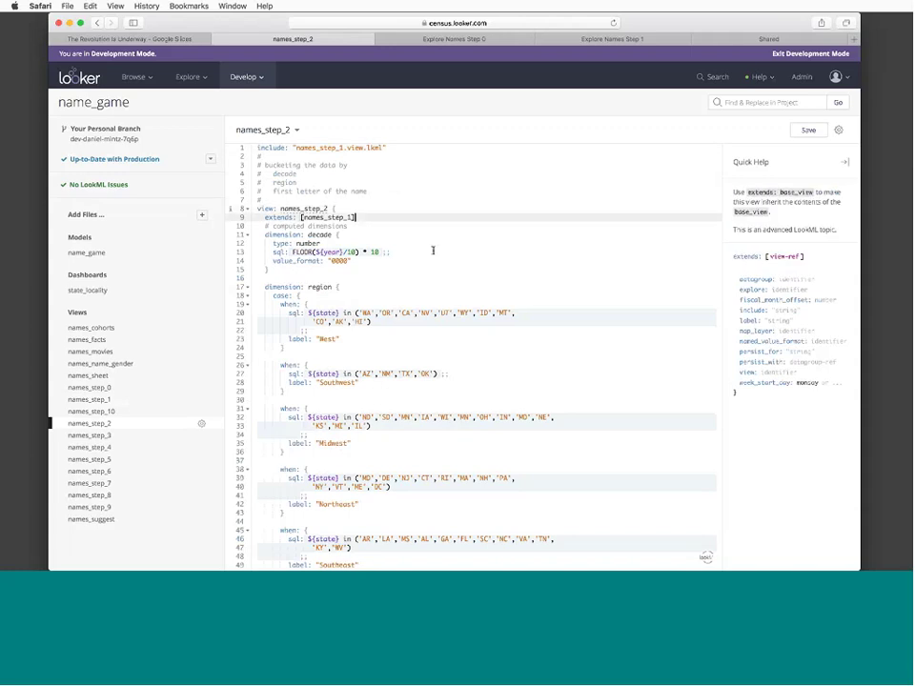
key("shift+Home")
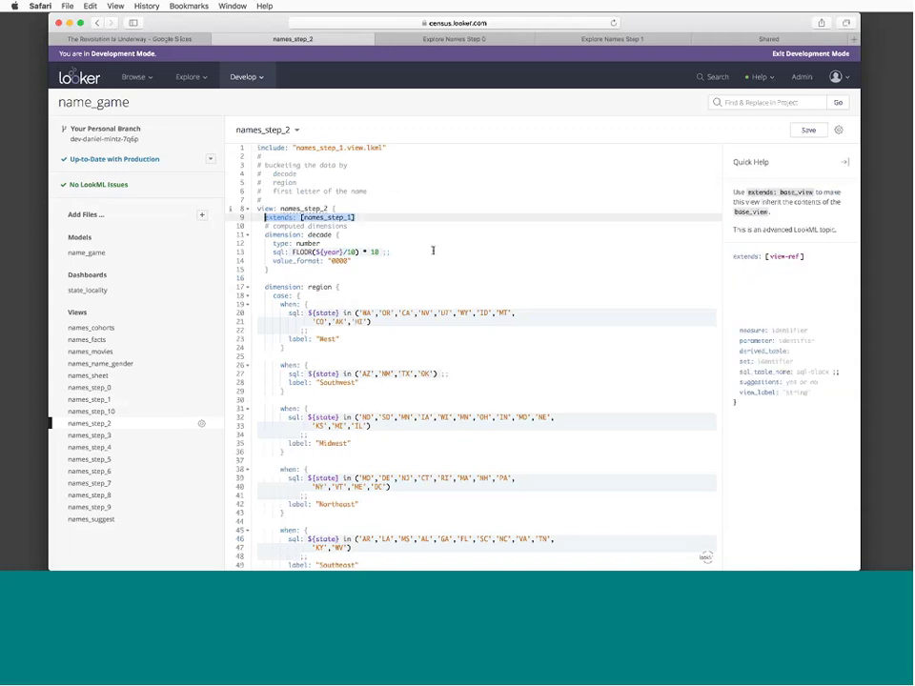
Examine the decade dimension in names_step_2, including its number type and the FLOOR(${year}/10) * 10 SQL expression
key("Down")
key("Down")
key("Up")
key("Up")
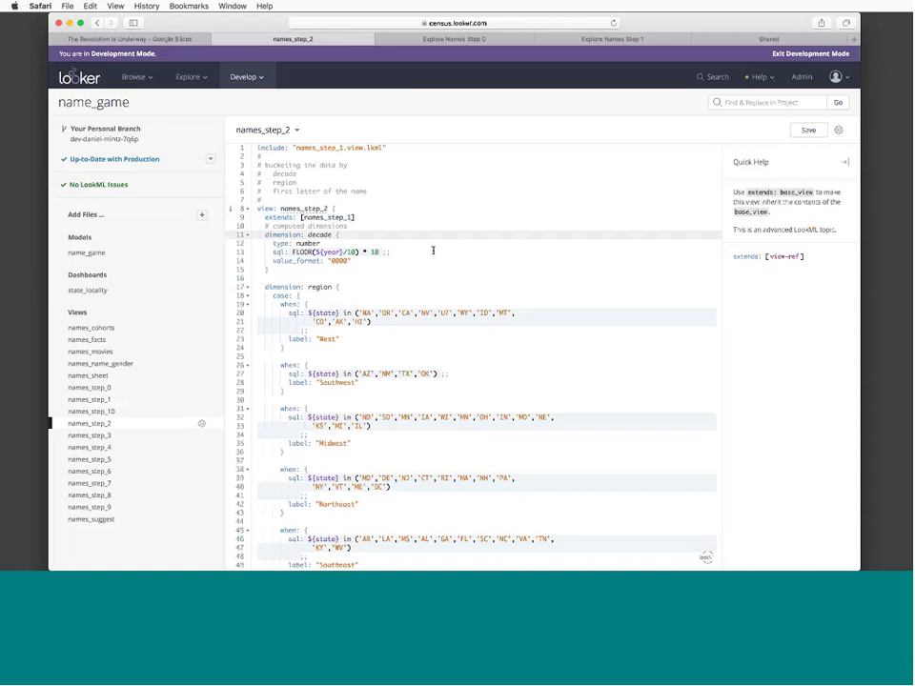
key("Down")
key("Down")
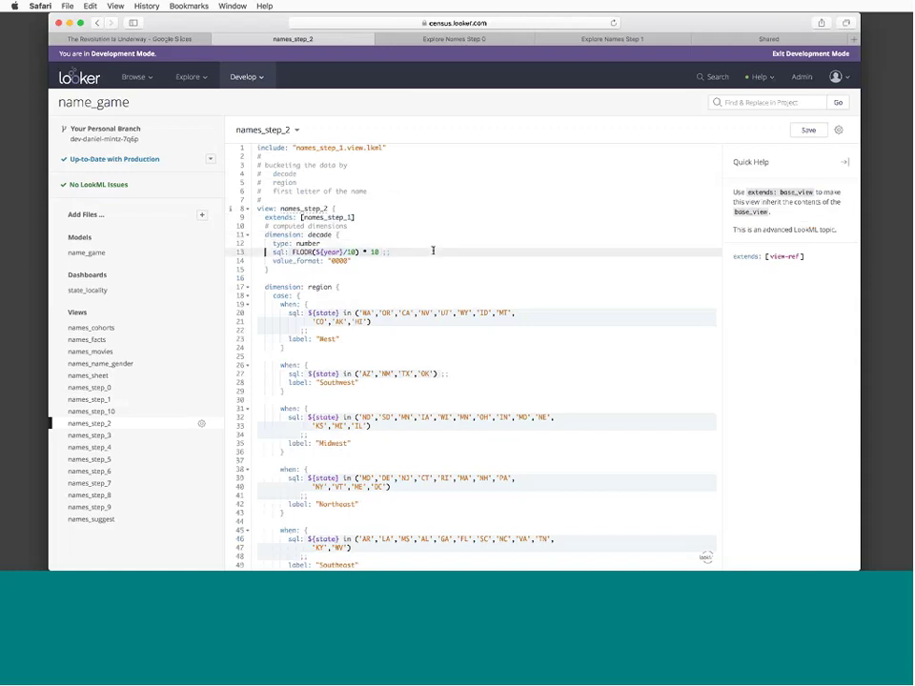
key("Right")
key("Right")
key("Right")
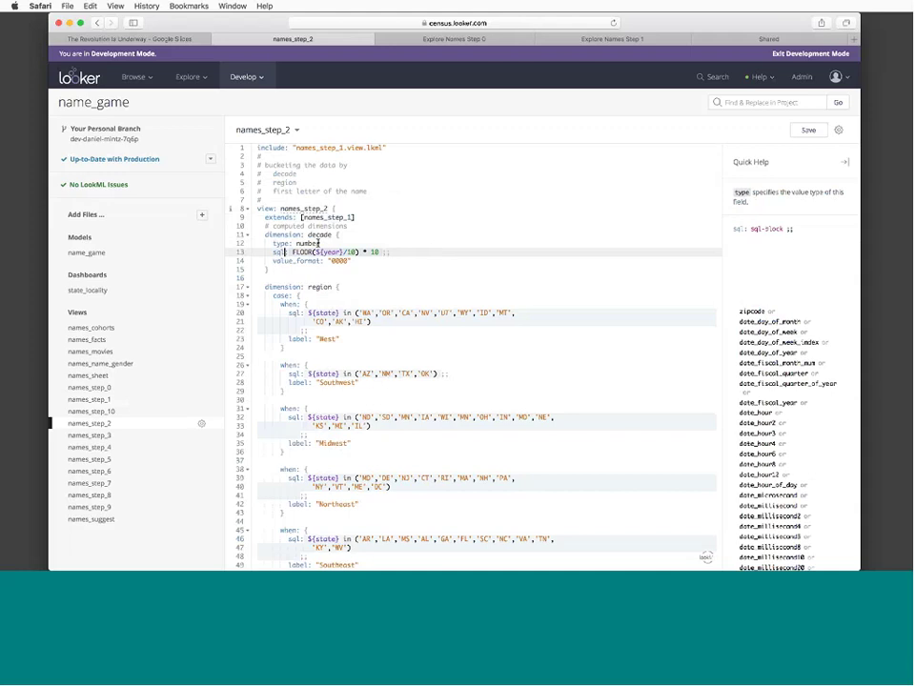
left_click(342, 252)
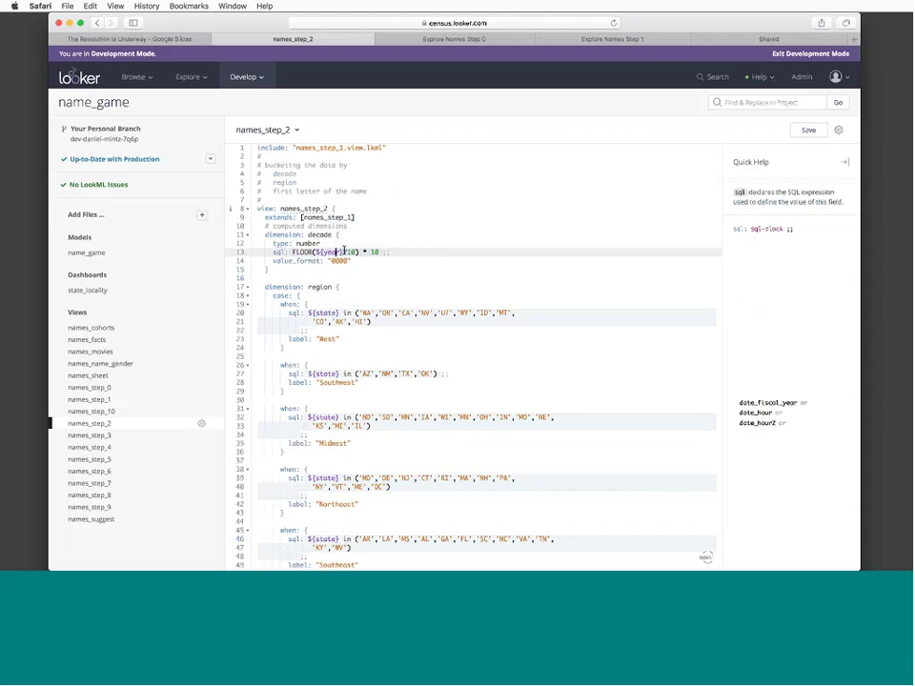
left_click(370, 252)
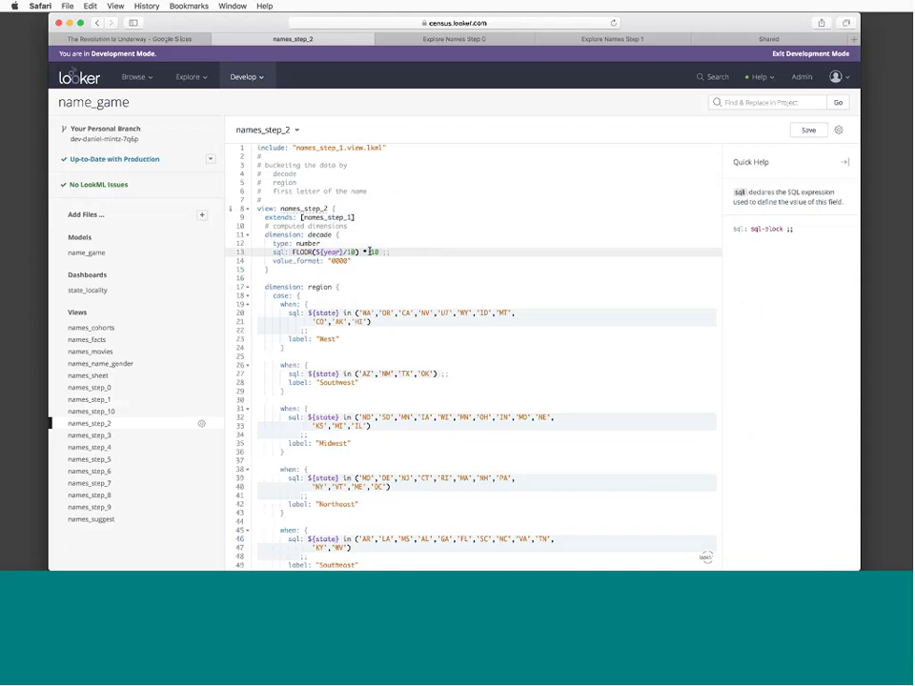
Walk through the remaining lines of the decade dimension in names_step_2 down to the start of the region dimension
left_click(399, 253)
key("shift+Home")
key("Up")
key("Up")
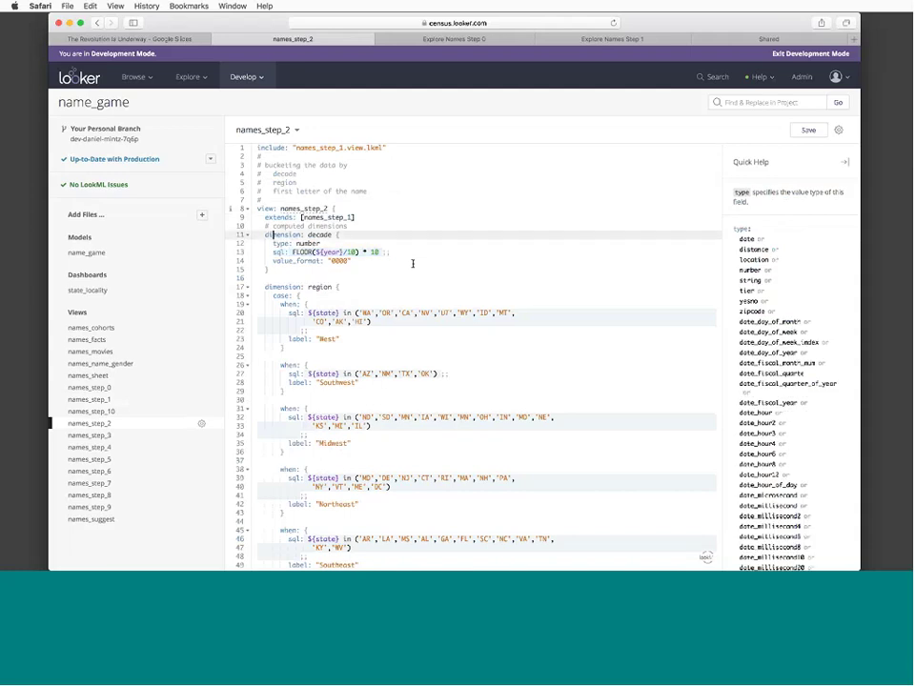
key("Down")
key("Down")
key("Down")
key("Down")
key("Down")
key("Down")
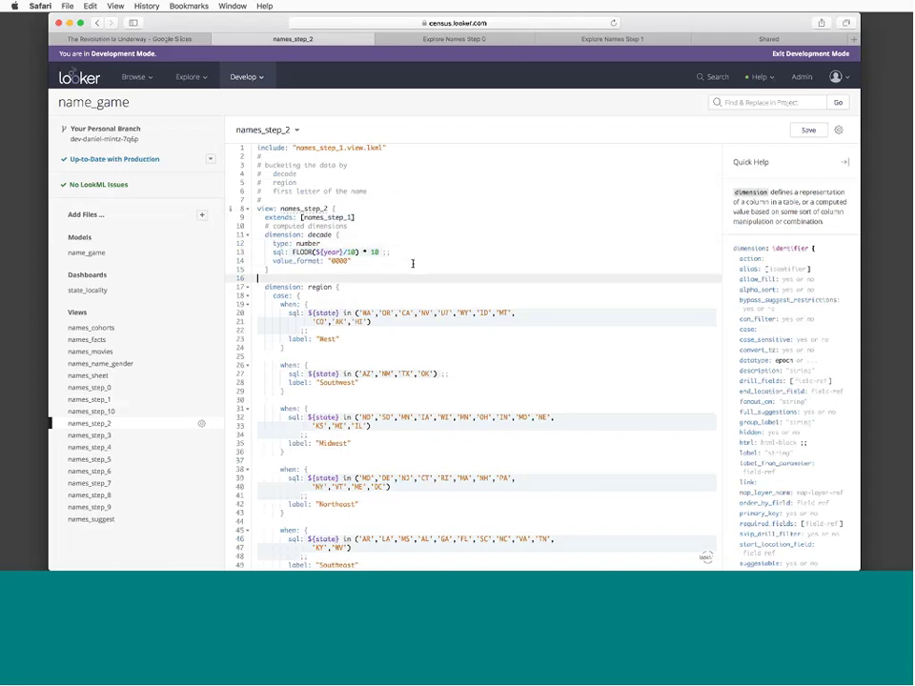
key("Home")
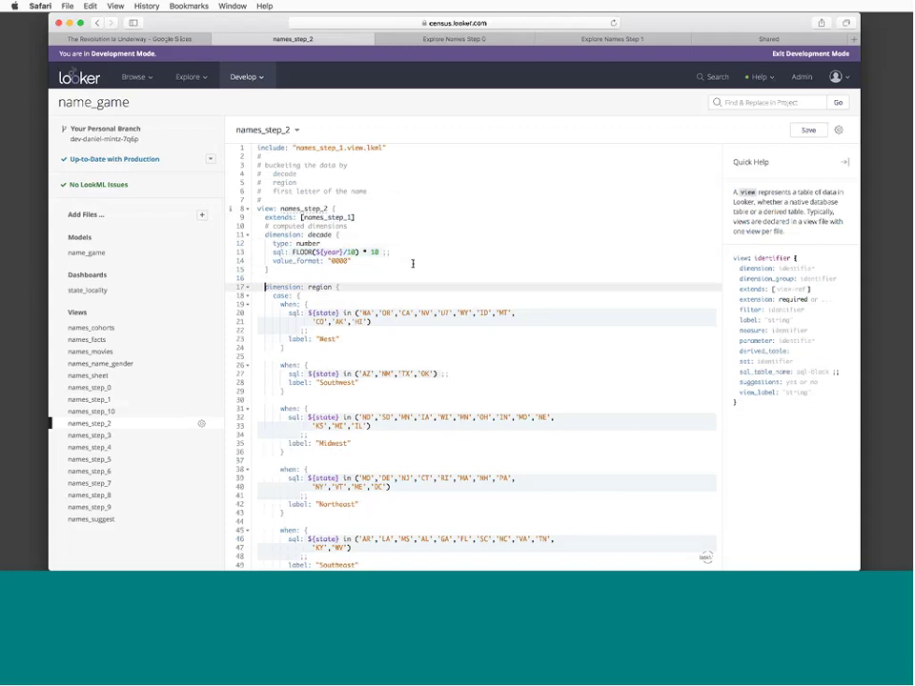
Examine the region dimension's case branches that map lists of states to labels such as West and Southwest
key("Down")
key("Down")
key("Right")
key("Right")
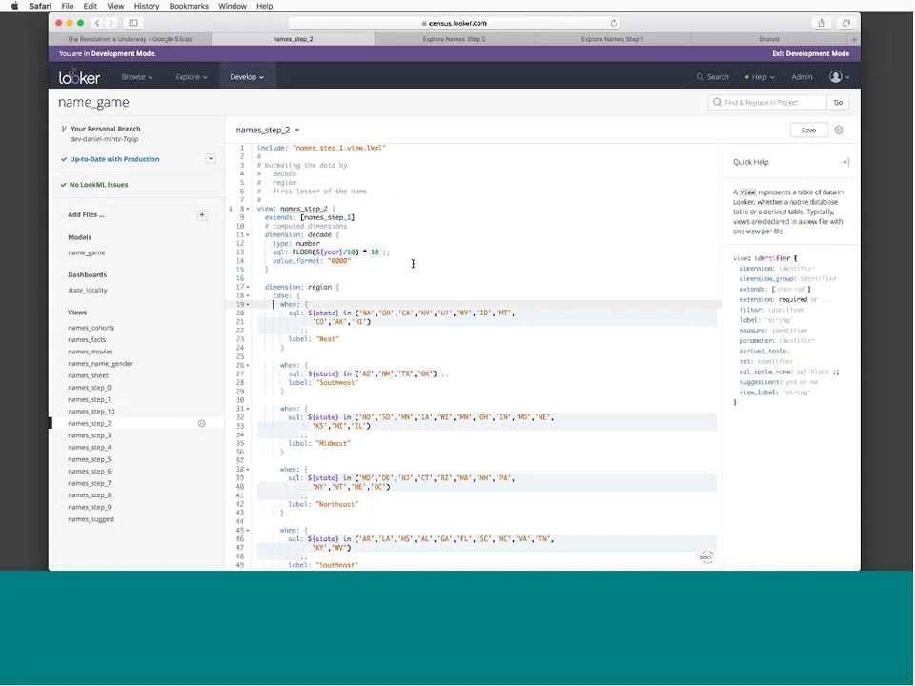
key("Right")
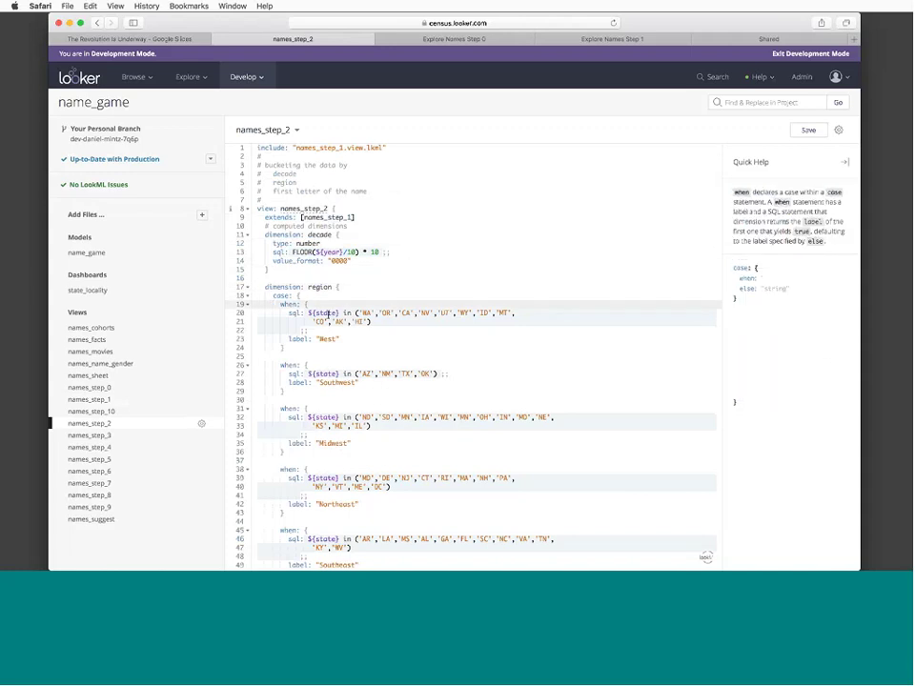
left_click(355, 312)
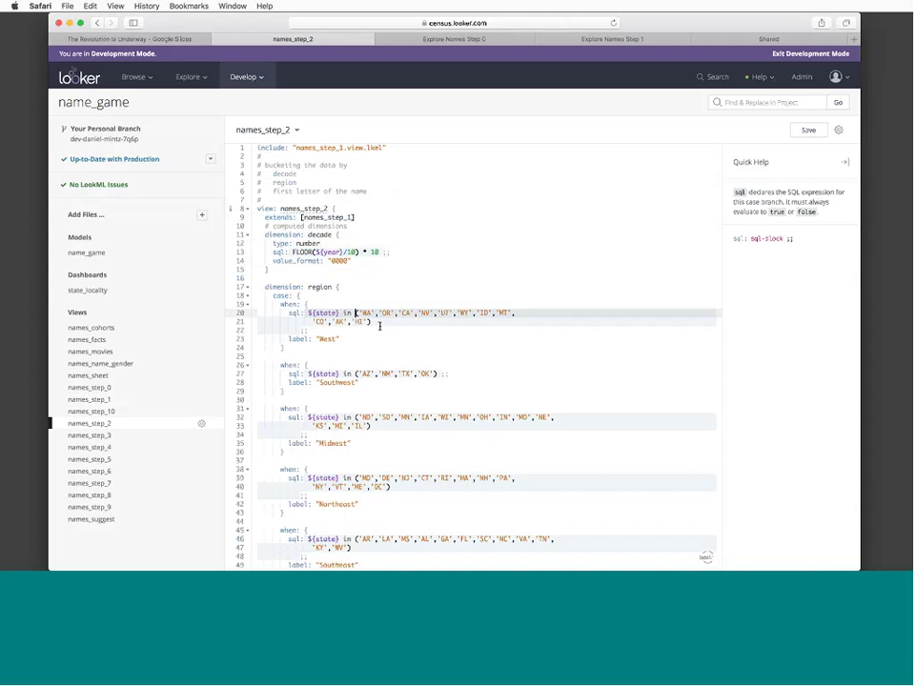
left_click(339, 338)
left_click(358, 374)
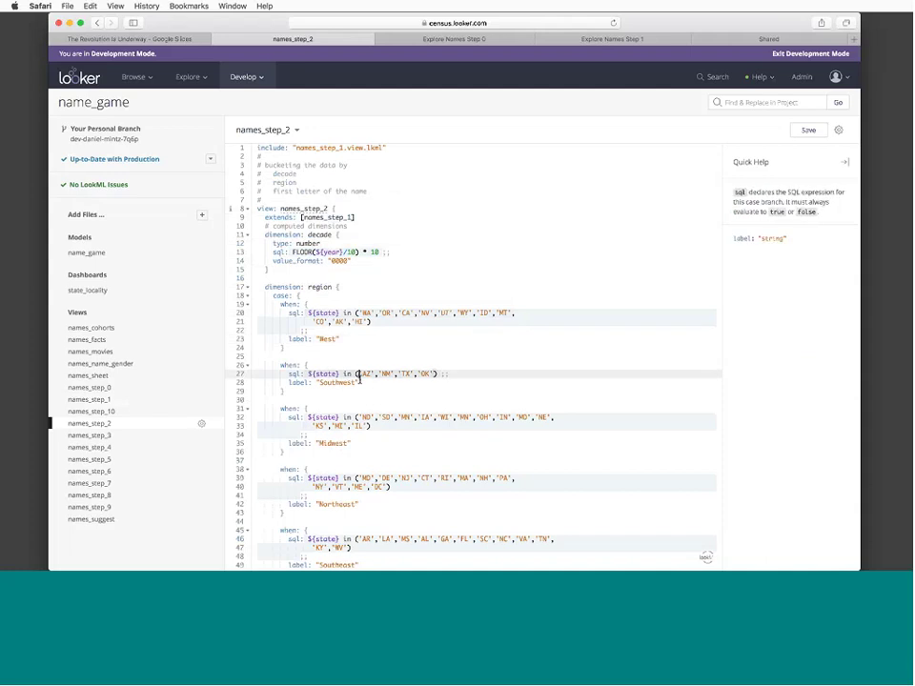
scroll(359, 378, "down", 2)
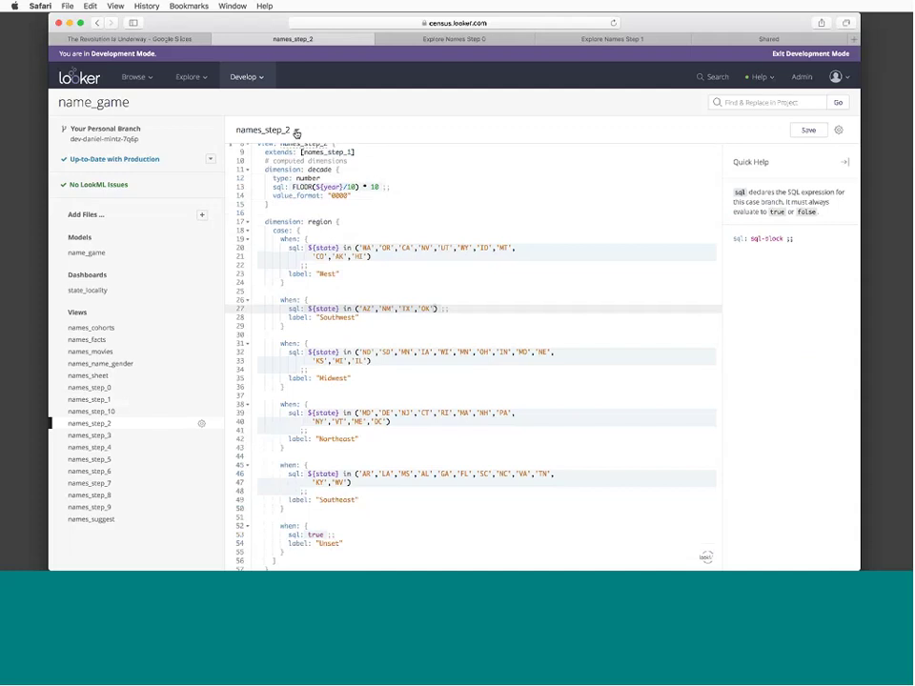
Open the Names Step 2 explore in a separate browser tab and switch to it
left_click(297, 133)
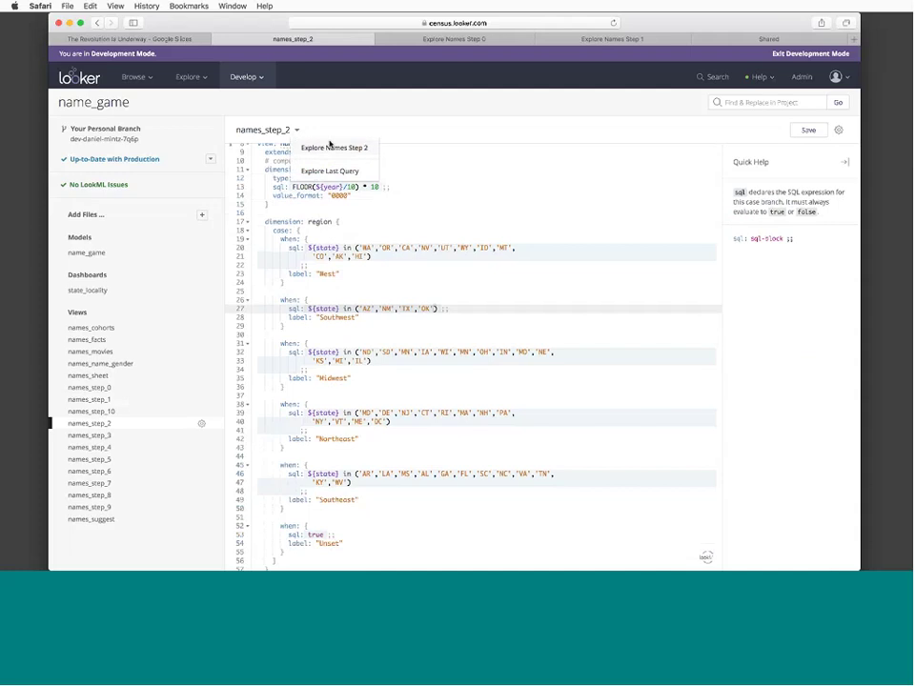
right_click(329, 146)
left_click(350, 147)
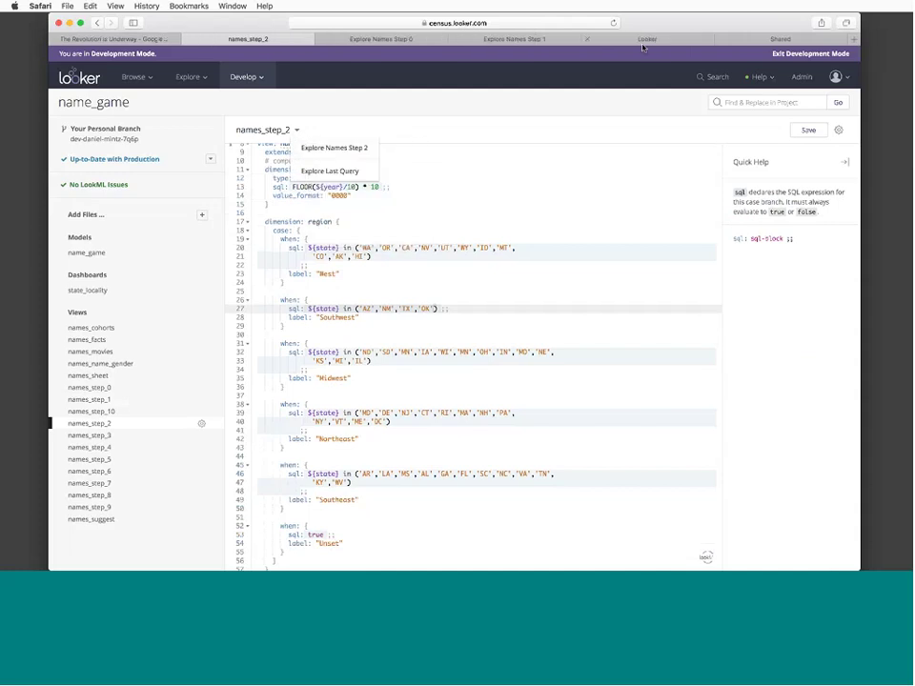
left_click(644, 41)
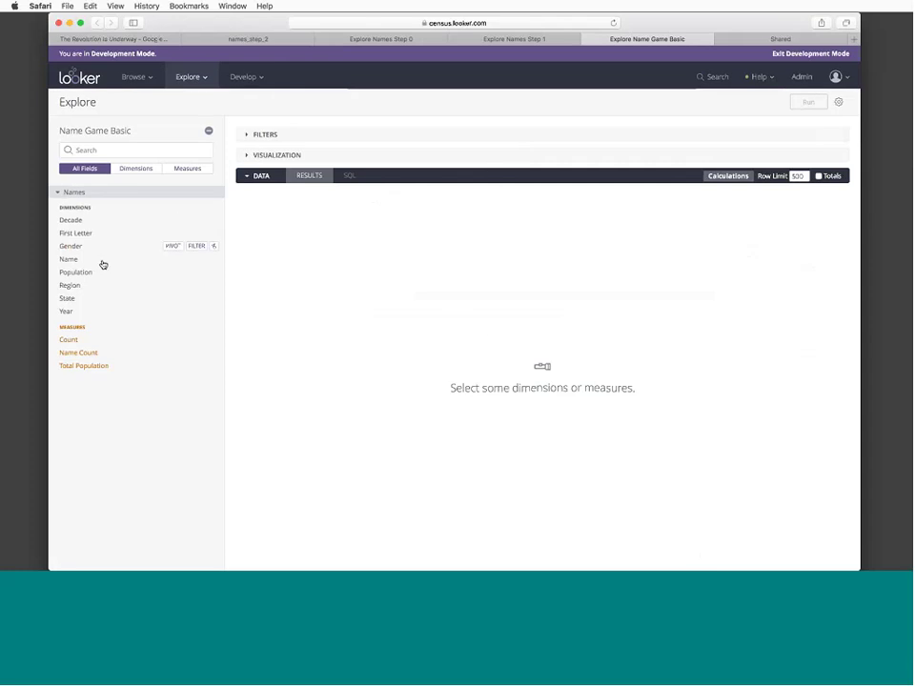
Filter the query on the Name dimension, set to equal Eric
left_click(194, 261)
left_click(460, 164)
type("ERic")
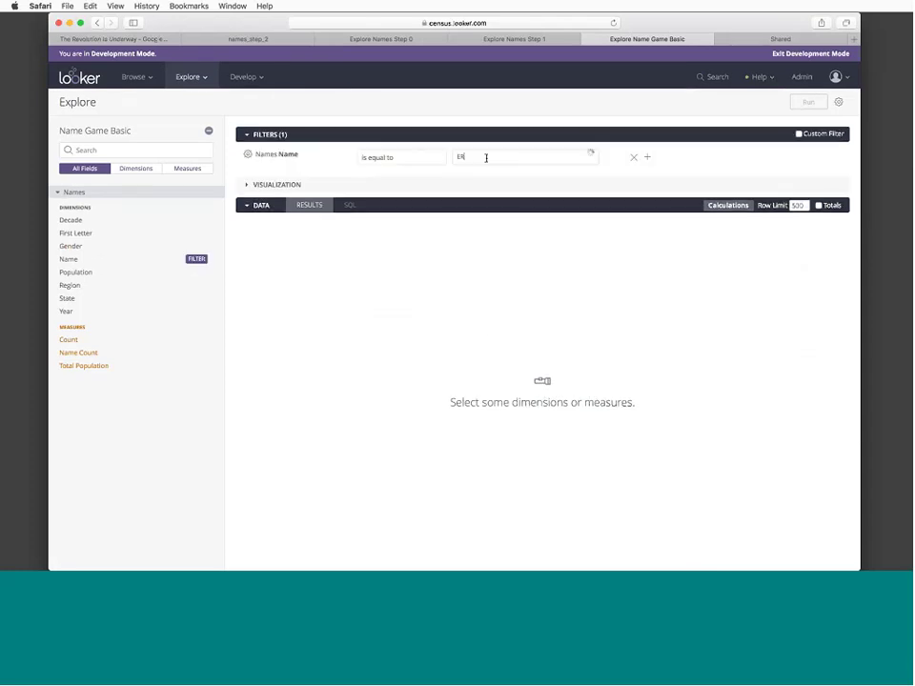
key("BackSpace")
key("BackSpace")
key("BackSpace")
type("ric")
key("Return")
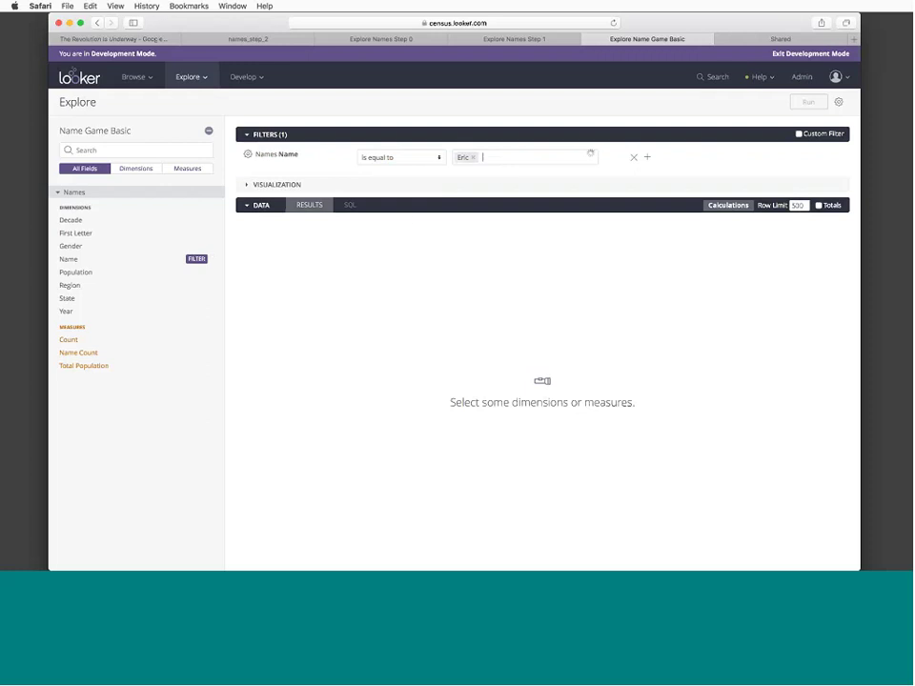
Build and run a query of Total Population by Year, pivoted by Region
left_click(82, 286)
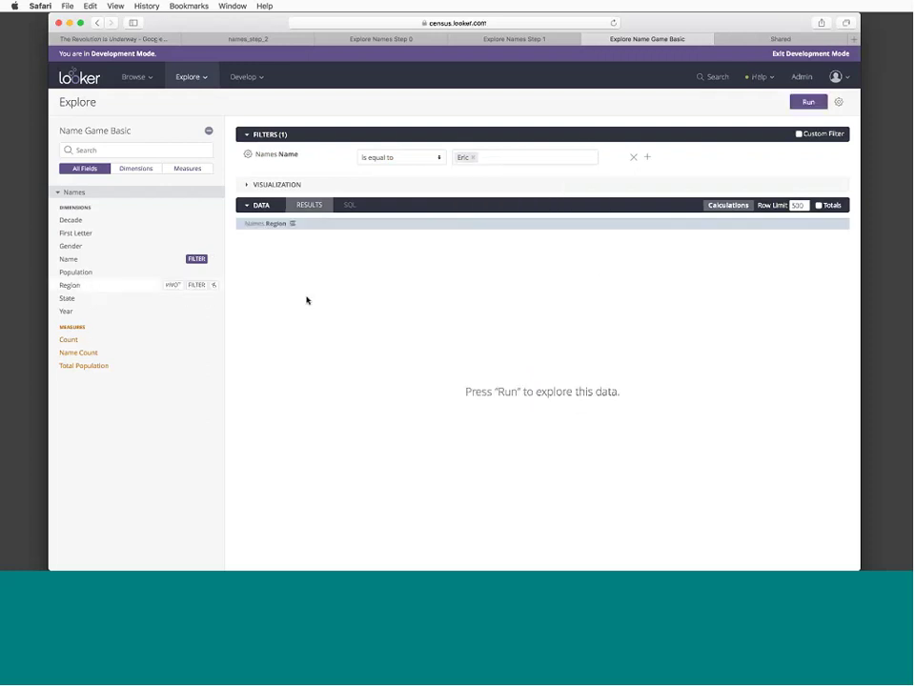
left_click(69, 311)
left_click(173, 285)
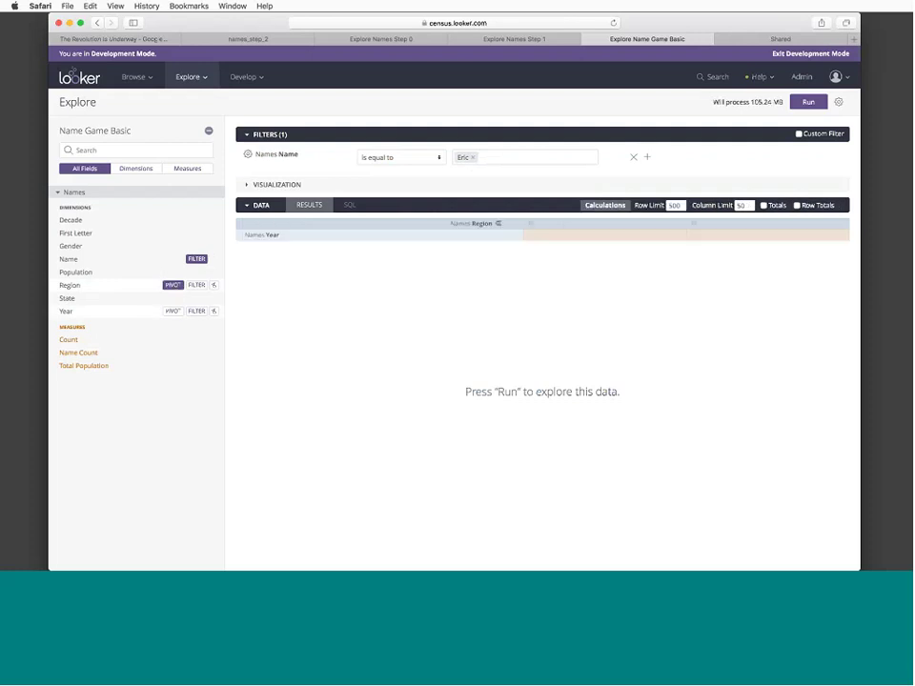
left_click(106, 367)
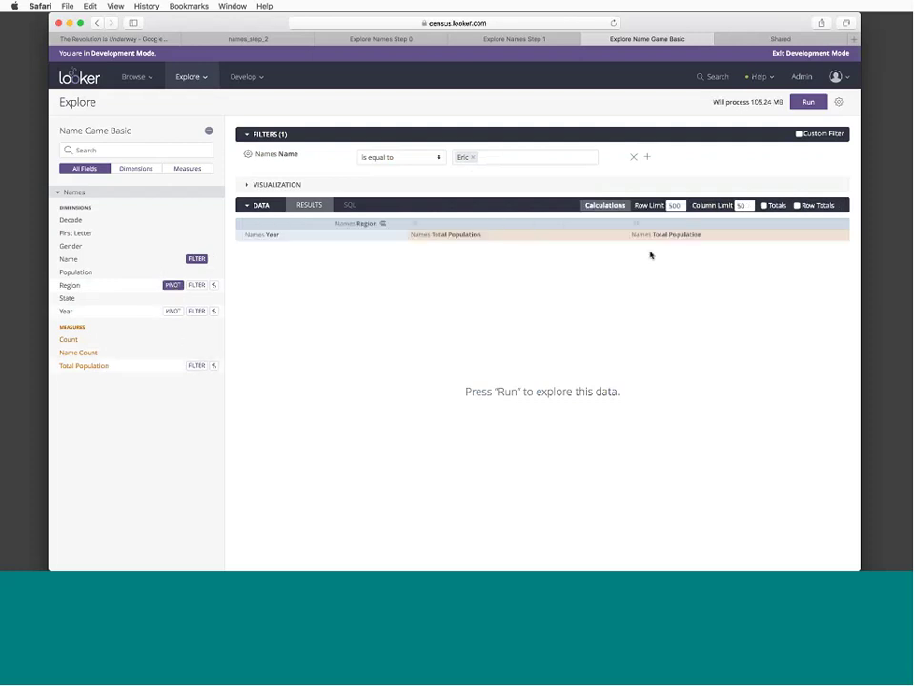
left_click(812, 107)
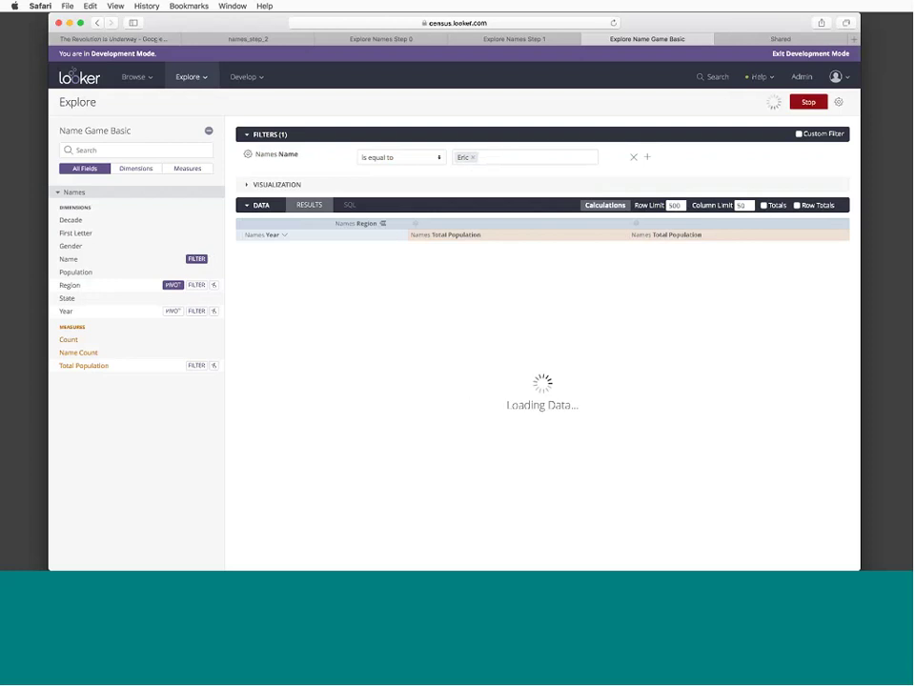
Review the generated SQL with its region CASE expressions from start to end, and return to the results table
left_click(346, 206)
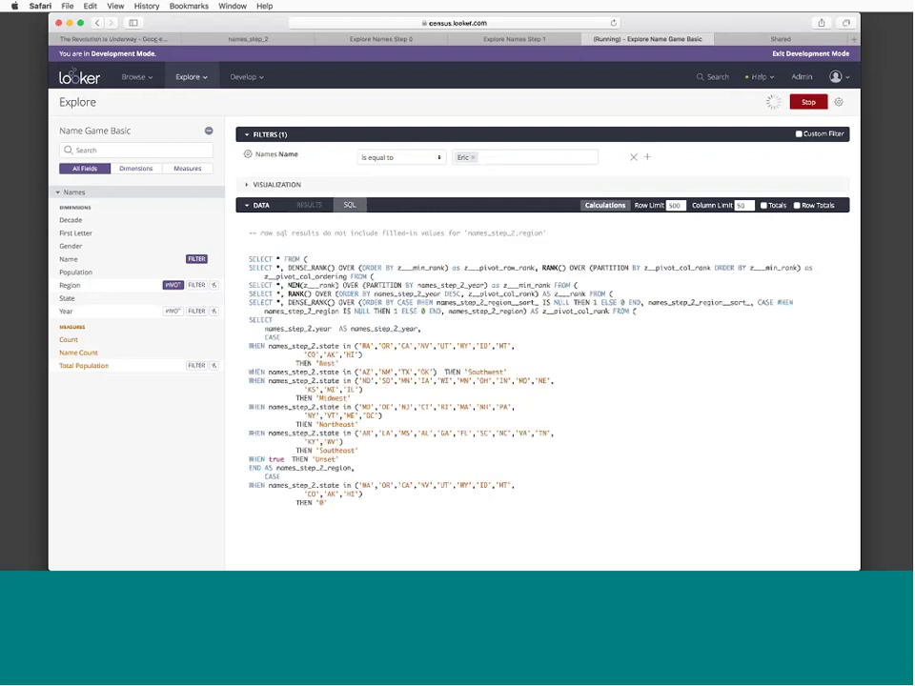
scroll(385, 332, "down", 5)
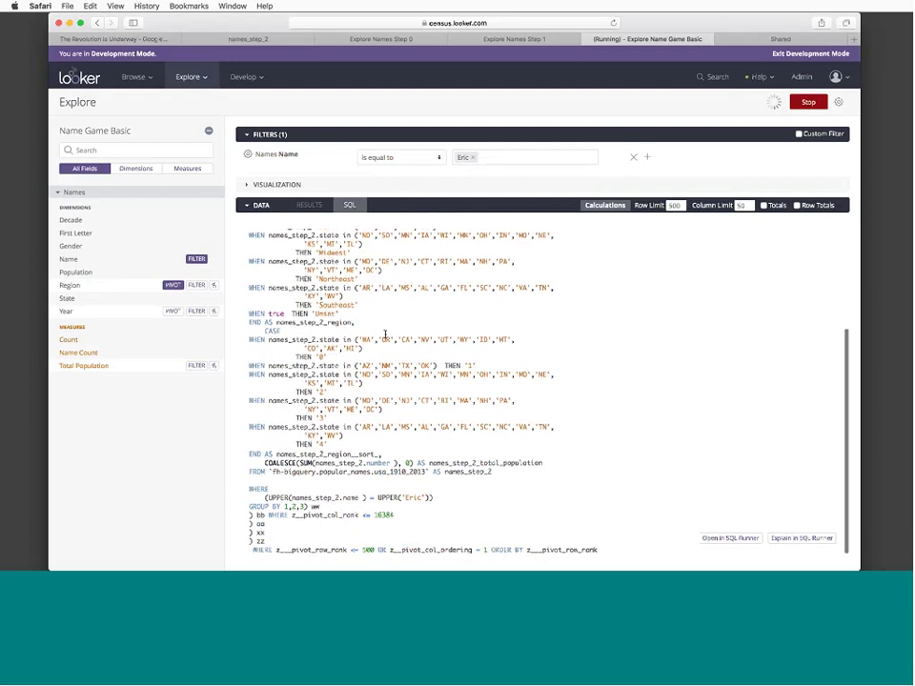
scroll(385, 332, "up", 5)
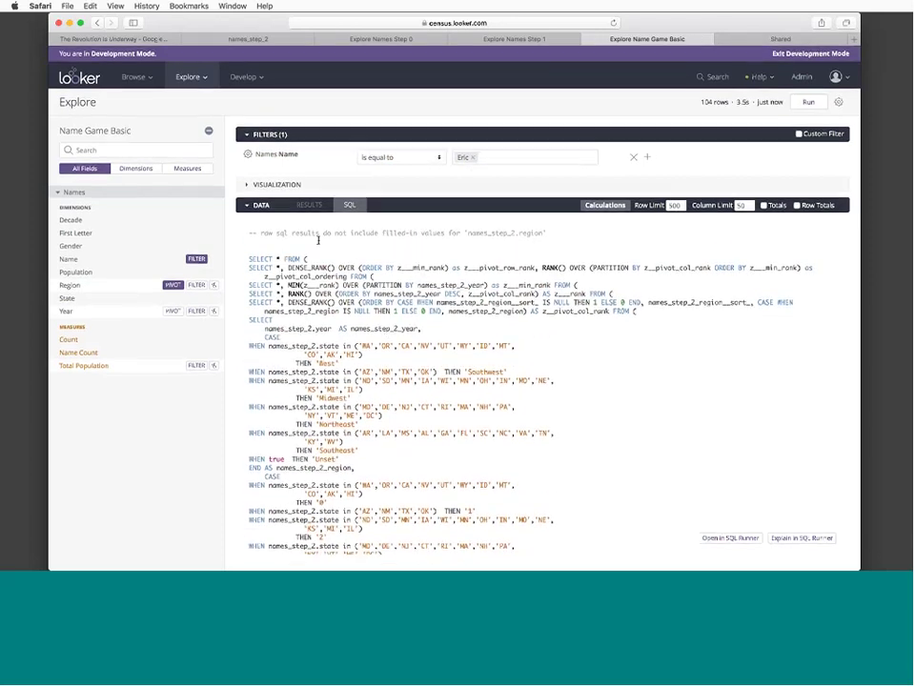
left_click(309, 205)
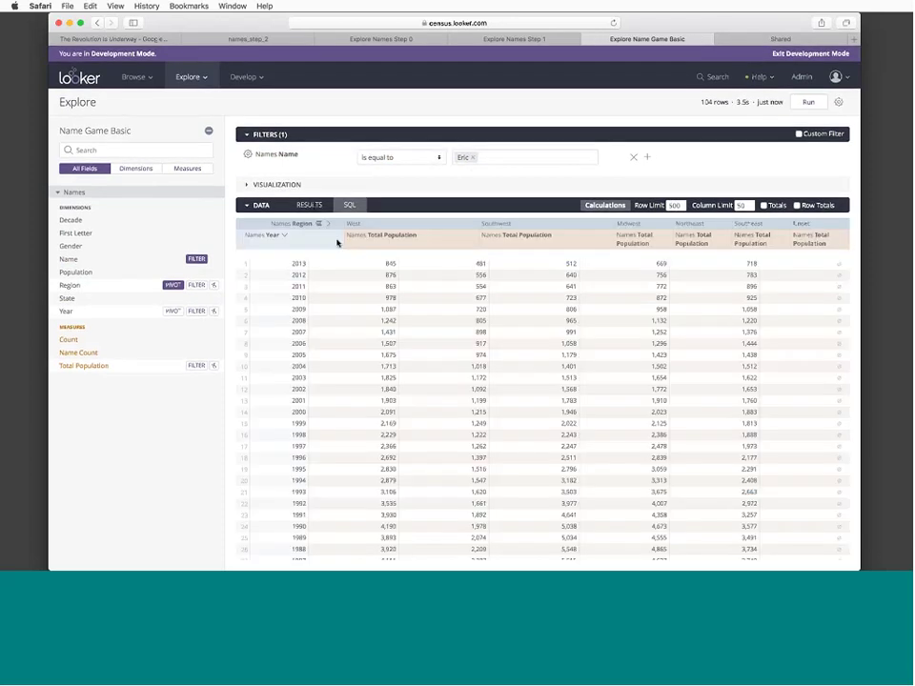
Hide the field picker and visualize Total Population by year for each region as a line chart
left_click(208, 131)
left_click(206, 188)
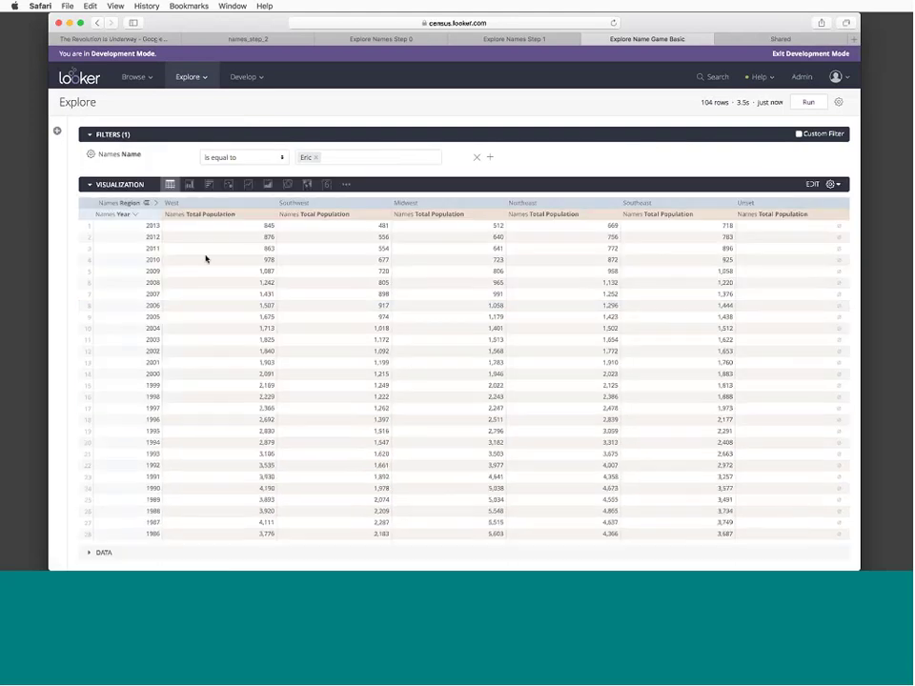
left_click(247, 184)
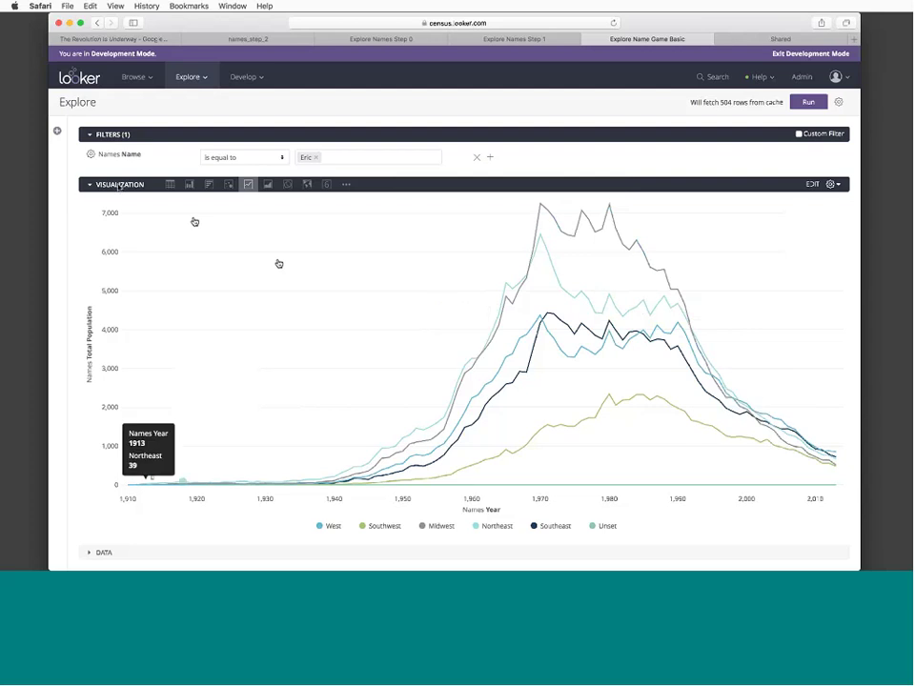
Collapse the chart, check the query's SQL once more and return to the results table
left_click(121, 185)
left_click(186, 205)
left_click(194, 205)
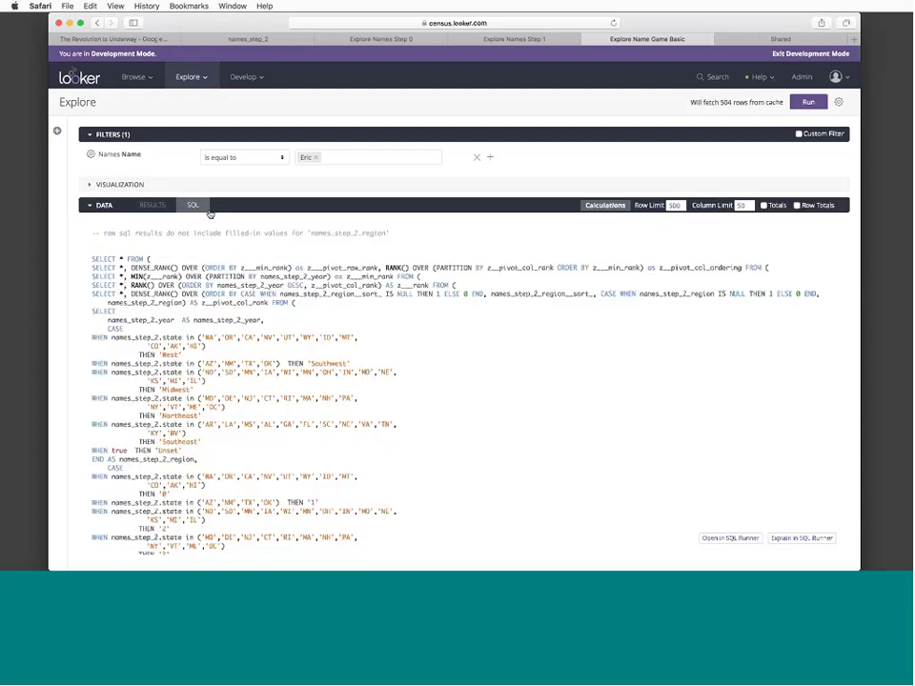
left_click(152, 205)
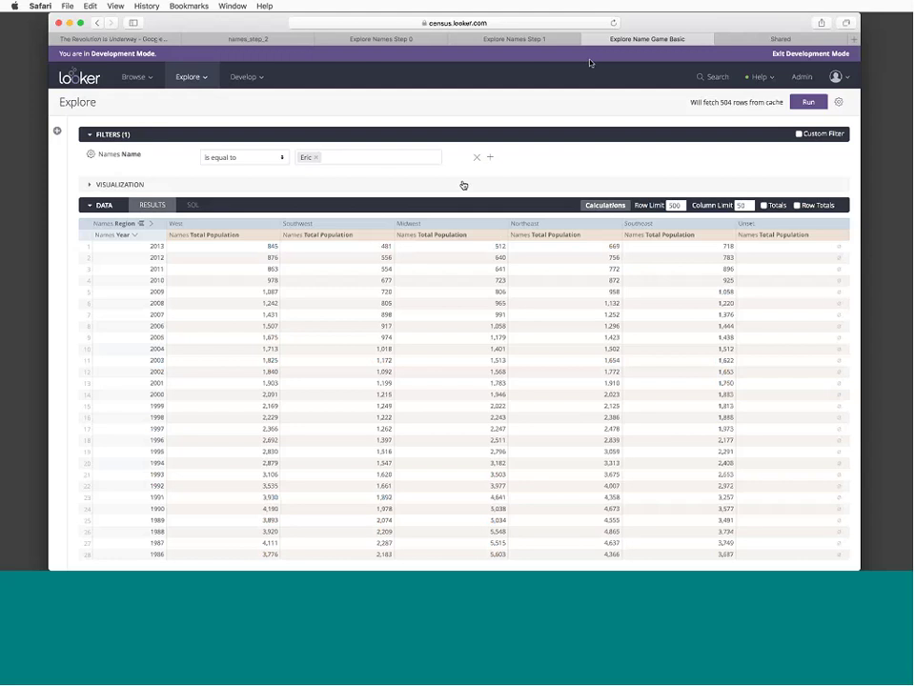
Return to the names_step_2 view file and remove 'UT' from the West branch of the region dimension
left_click(532, 39)
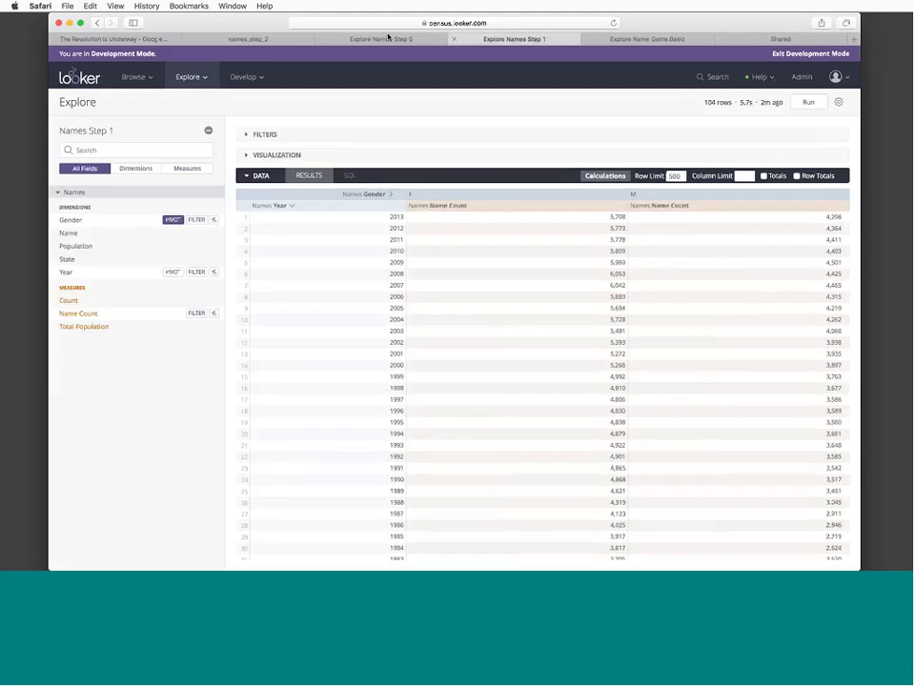
left_click(250, 39)
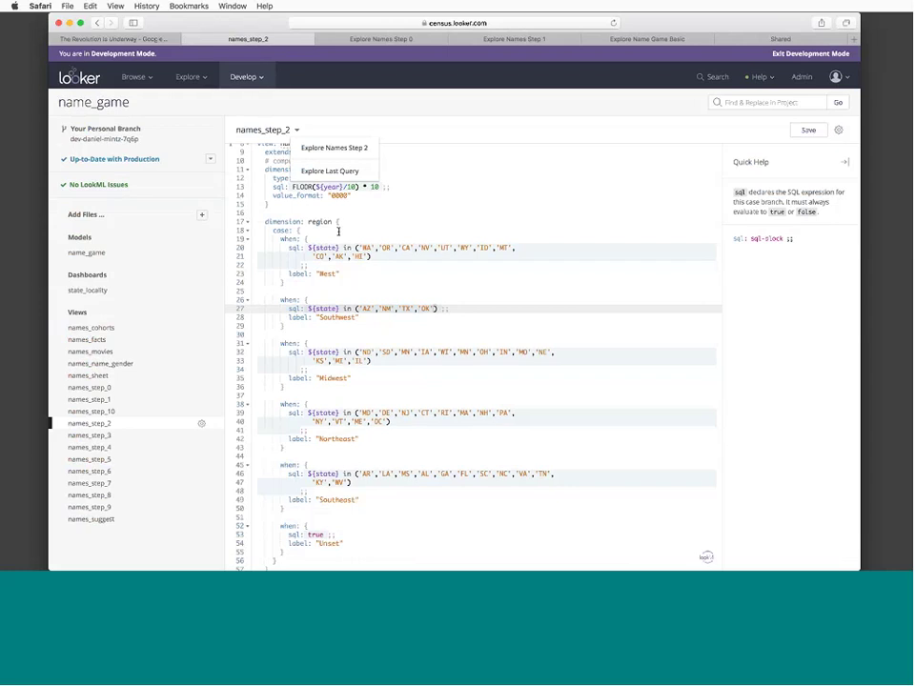
scroll(442, 207, "down", 2)
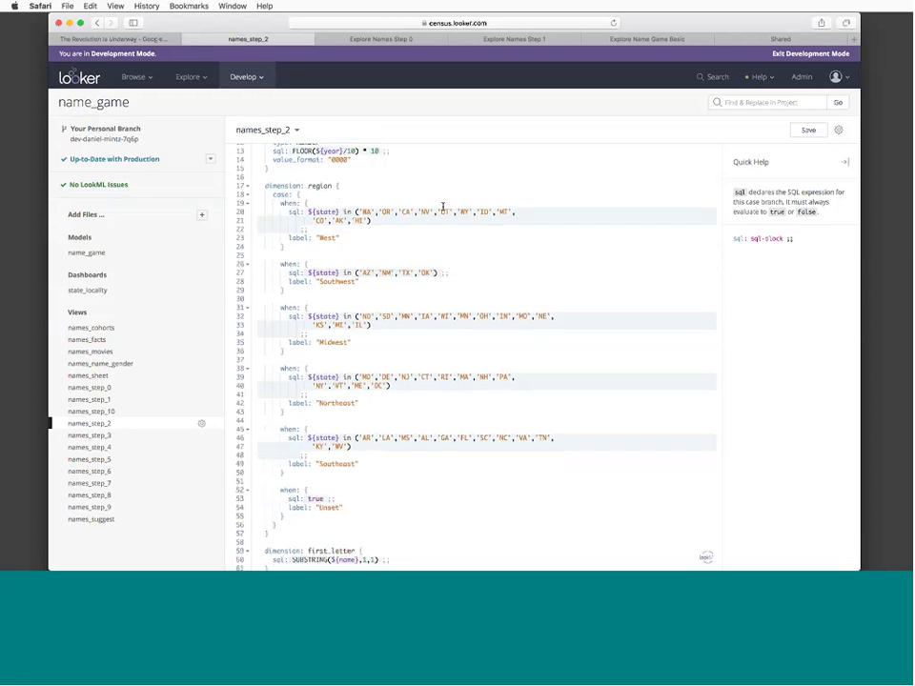
left_click(441, 211)
scroll(453, 199, "down", 1)
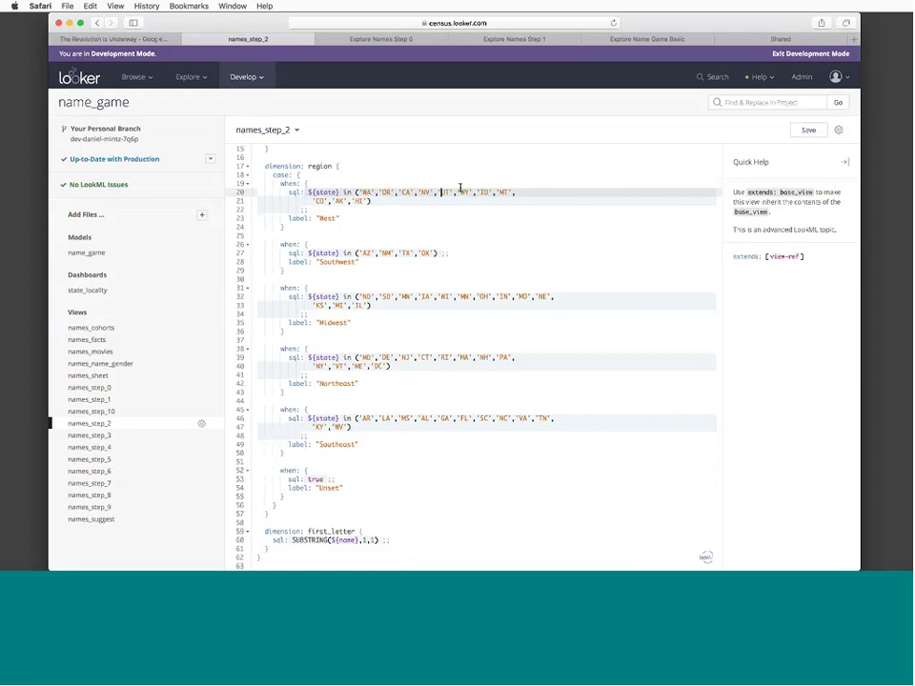
key("shift+Right")
key("shift+Right")
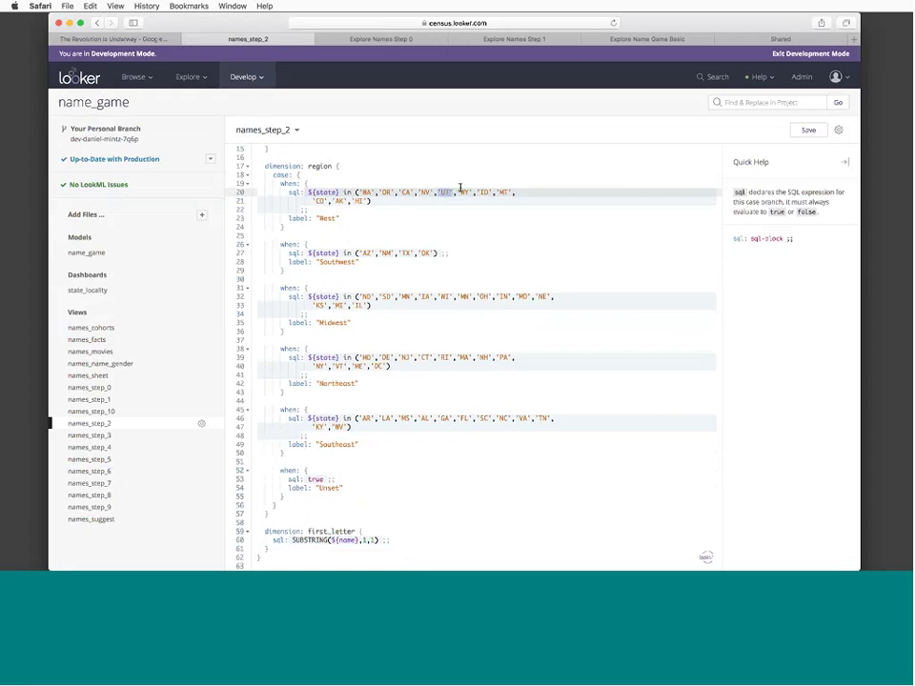
key("BackSpace")
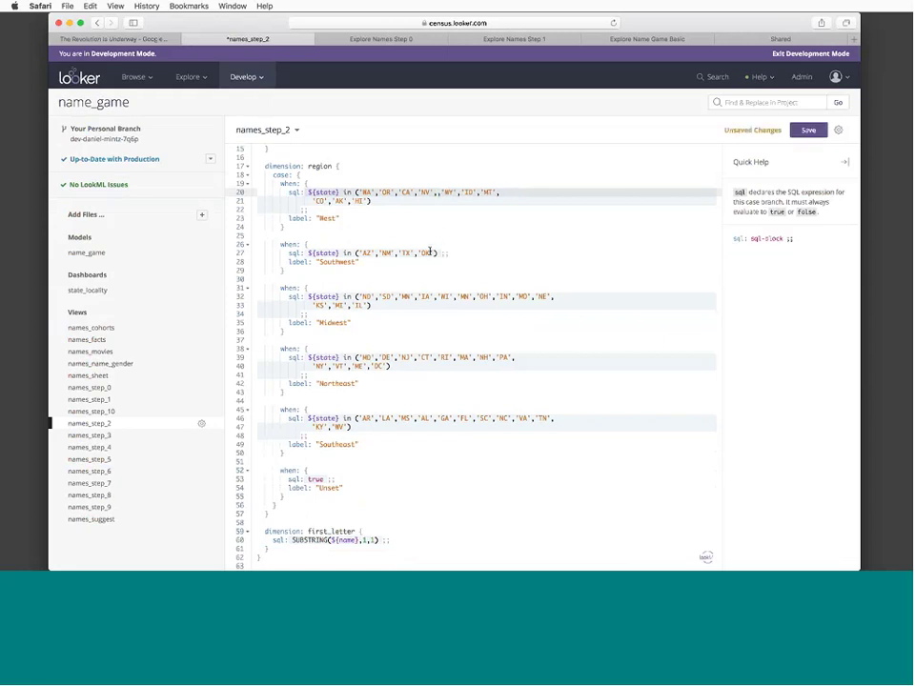
Add 'UT' to the state list of the Southwest branch and save the view file
left_click(432, 252)
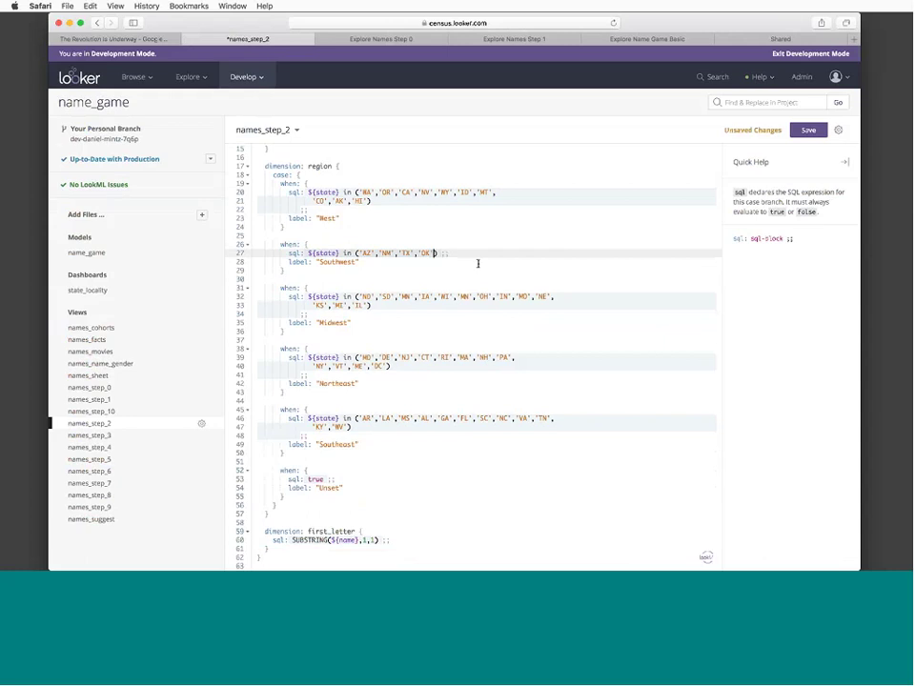
type(", 'UT'")
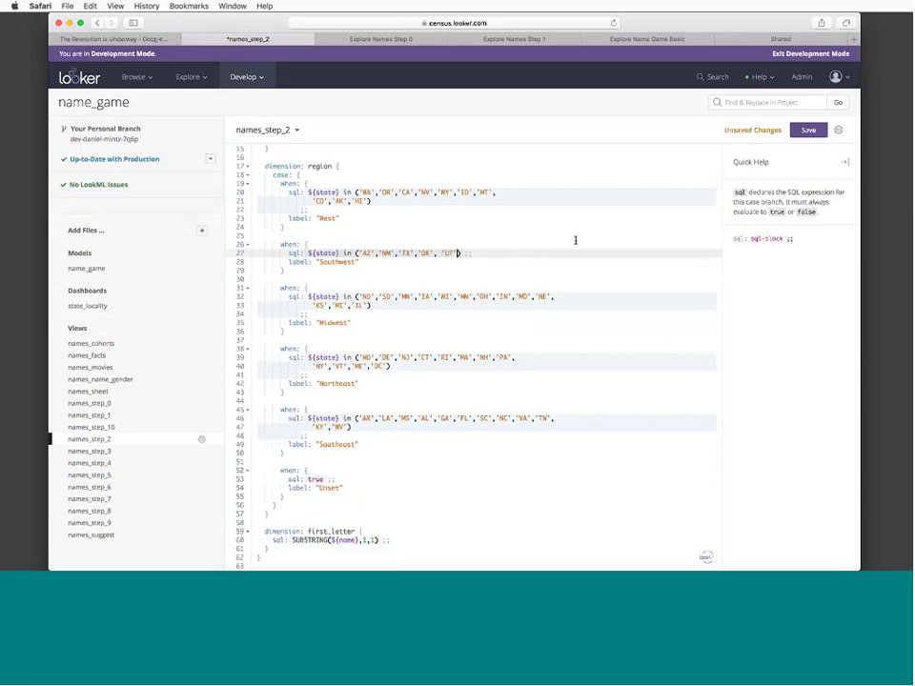
key("super+s")
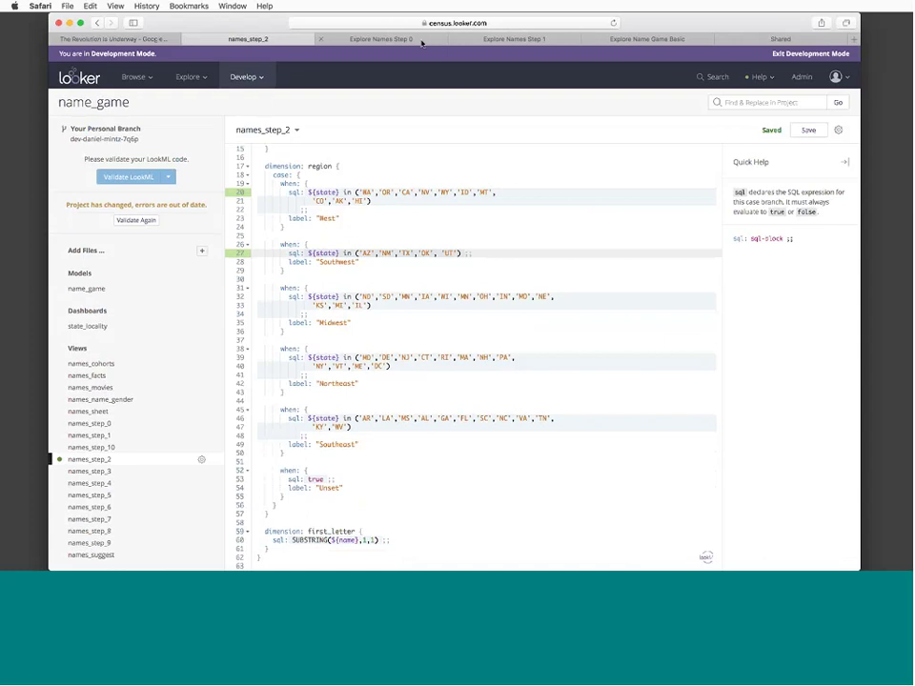
Switch to the Name Game Basic explore and examine the West state list in the query's SQL
left_click(638, 40)
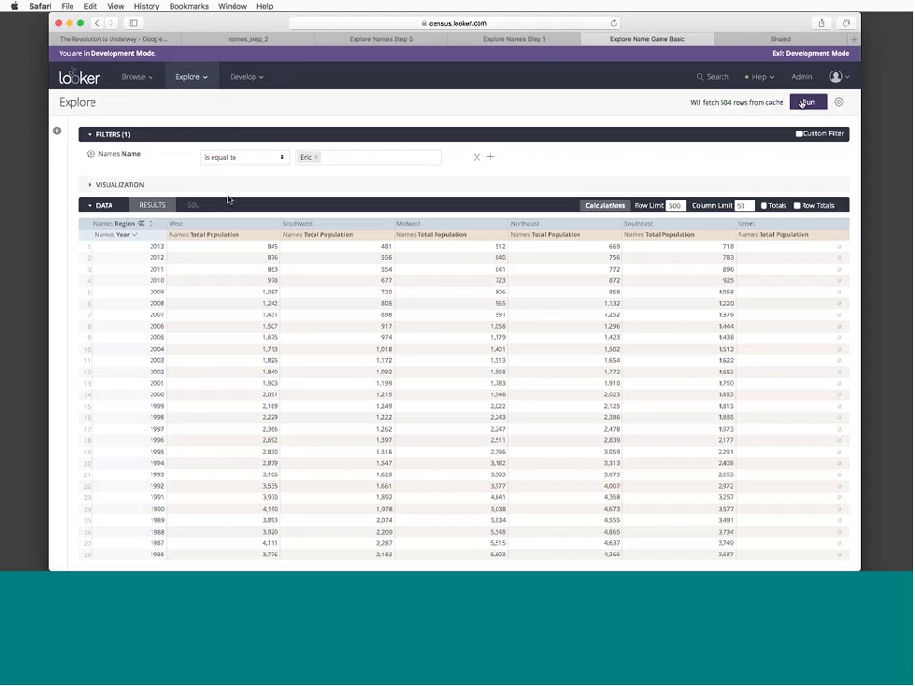
left_click(194, 205)
scroll(247, 305, "down", 1)
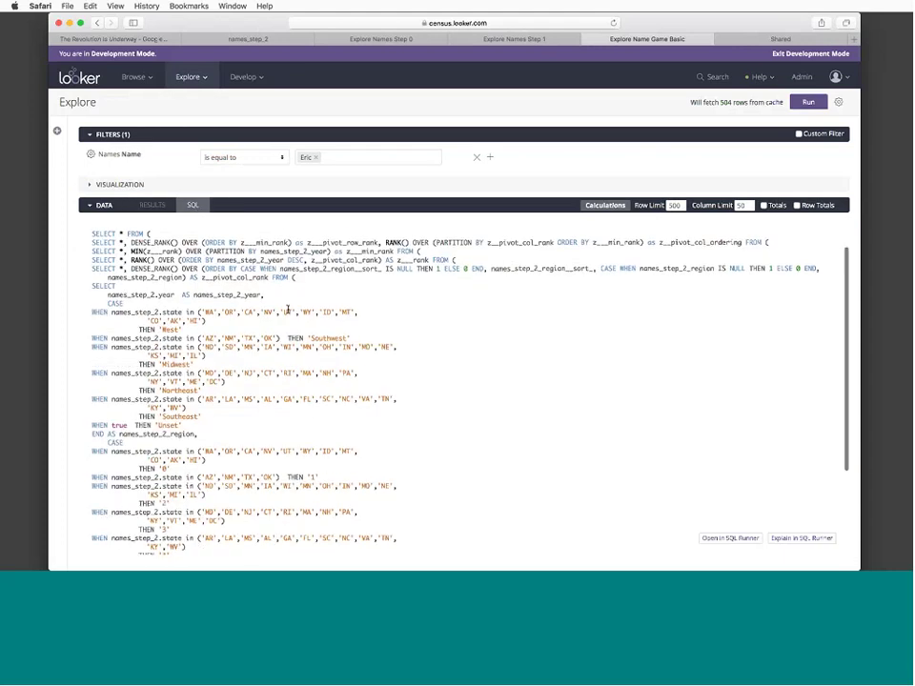
left_click_drag(91, 310, 308, 328)
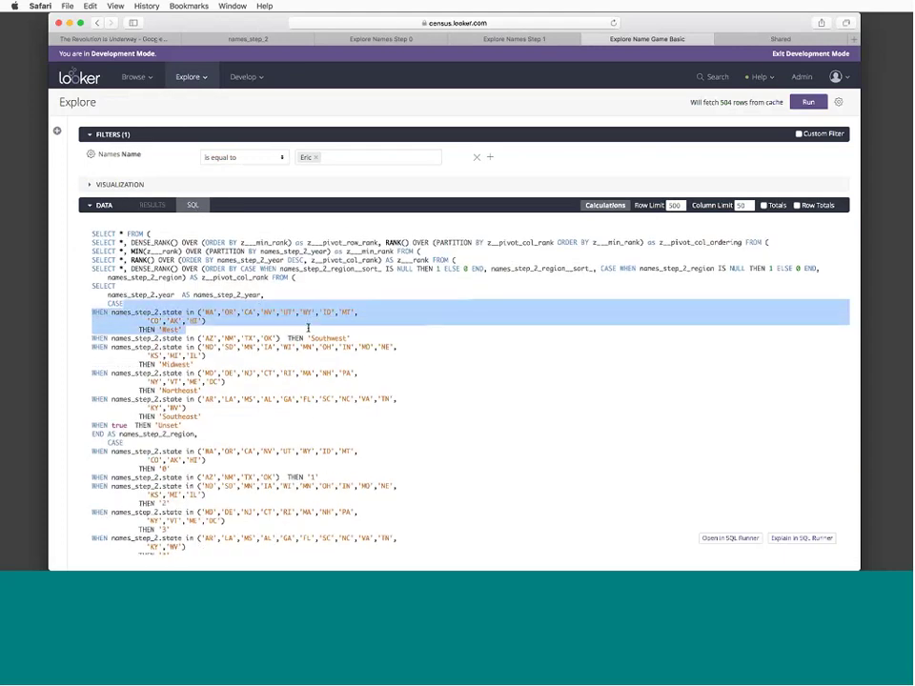
left_click(759, 173)
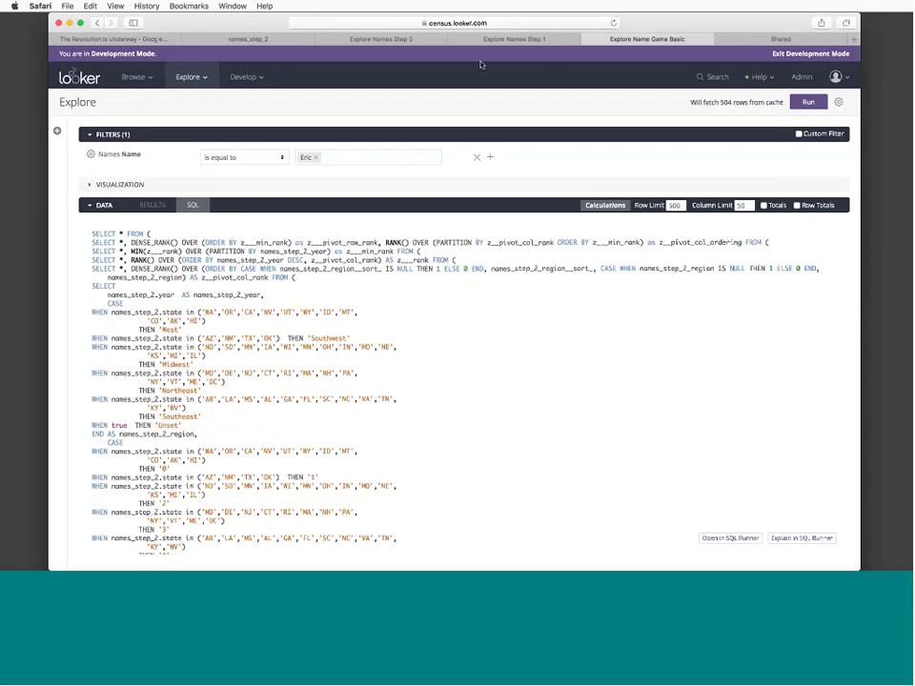
Reload the explore to rerun the query and inspect the West and Southwest branches in the regenerated SQL
key("super+r")
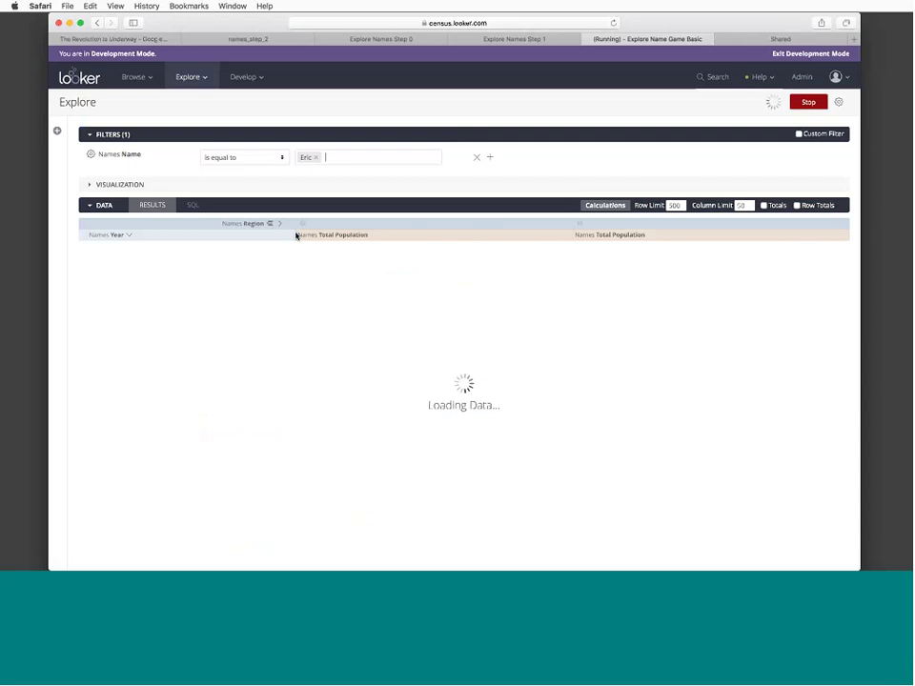
left_click(193, 204)
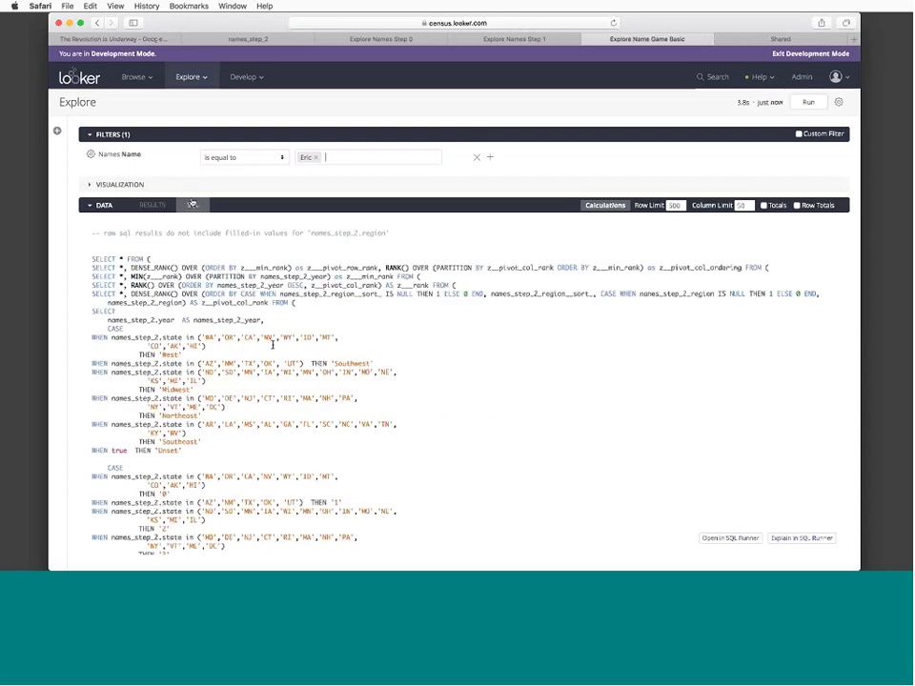
left_click_drag(153, 363, 373, 364)
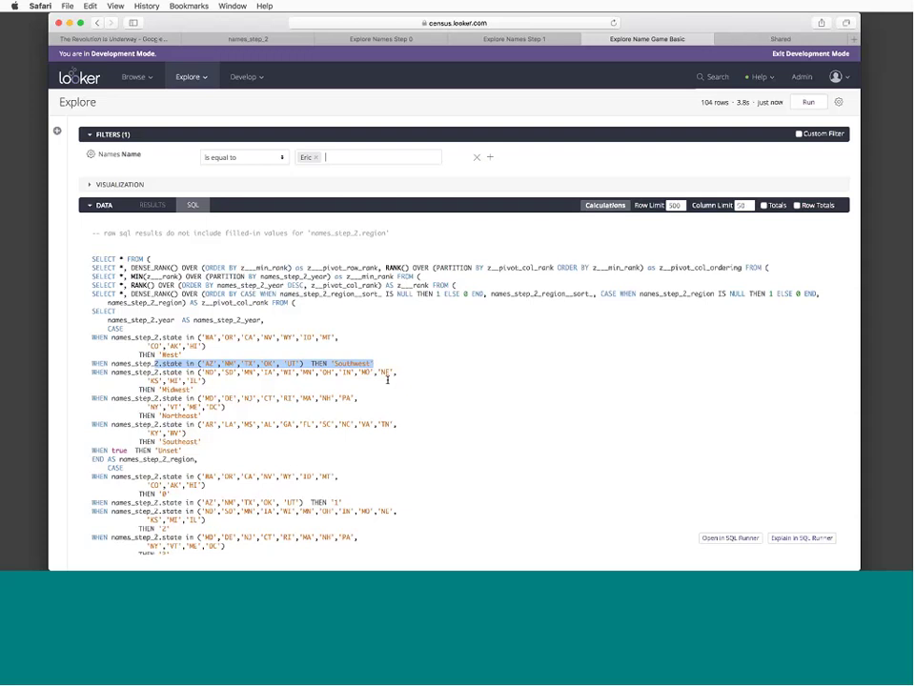
left_click(291, 285)
scroll(339, 306, "down", 2)
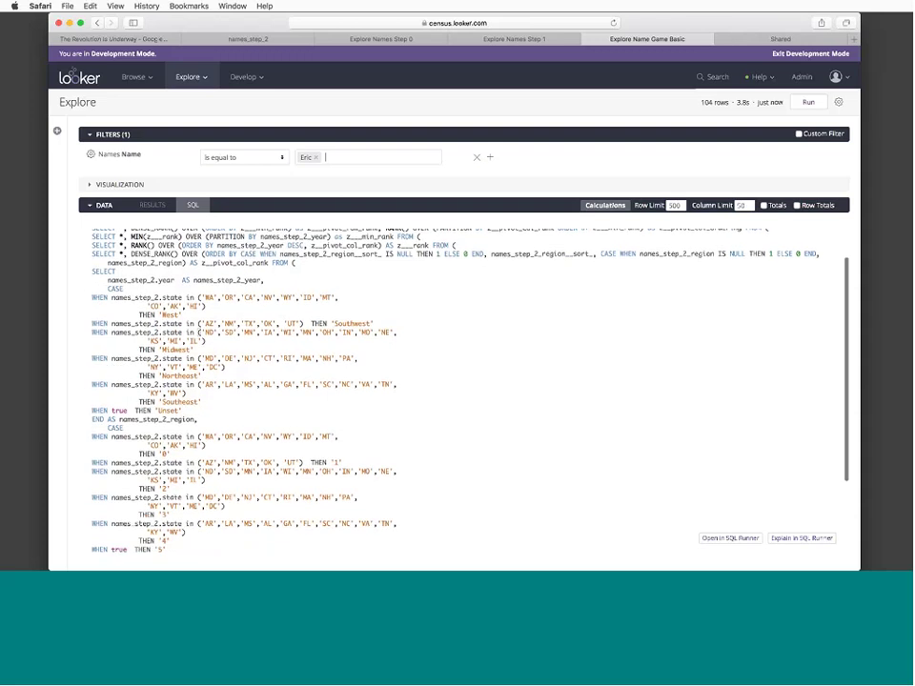
Go back to the query results, expand the line chart and collapse the data section
left_click(152, 205)
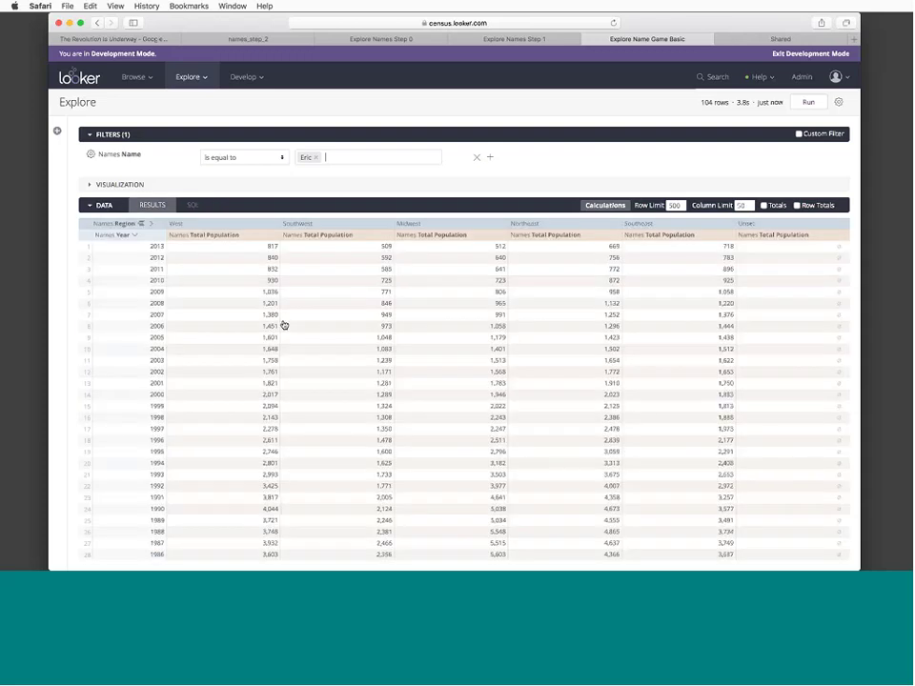
left_click(119, 184)
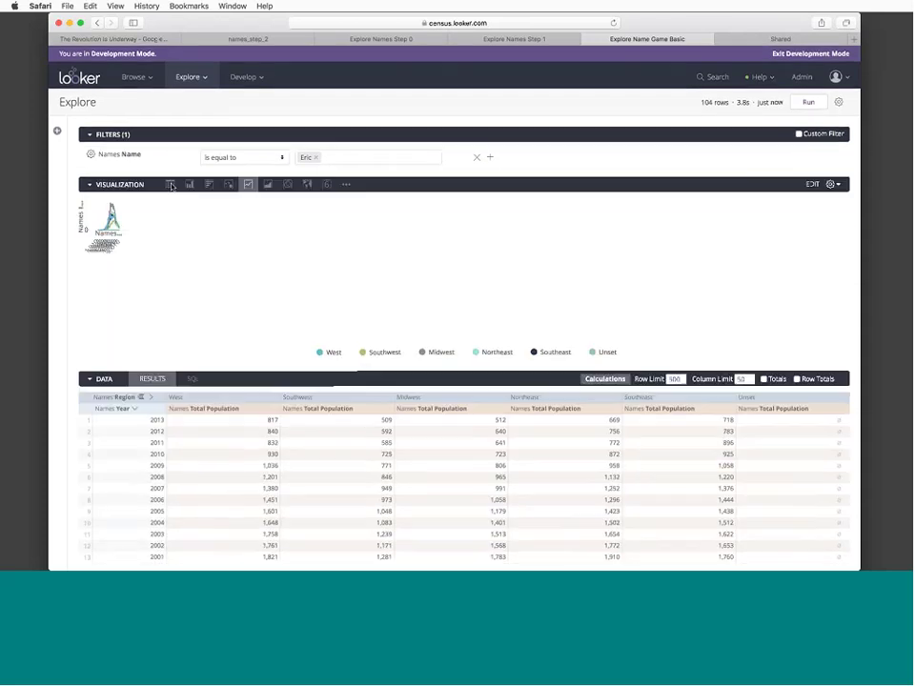
left_click(119, 378)
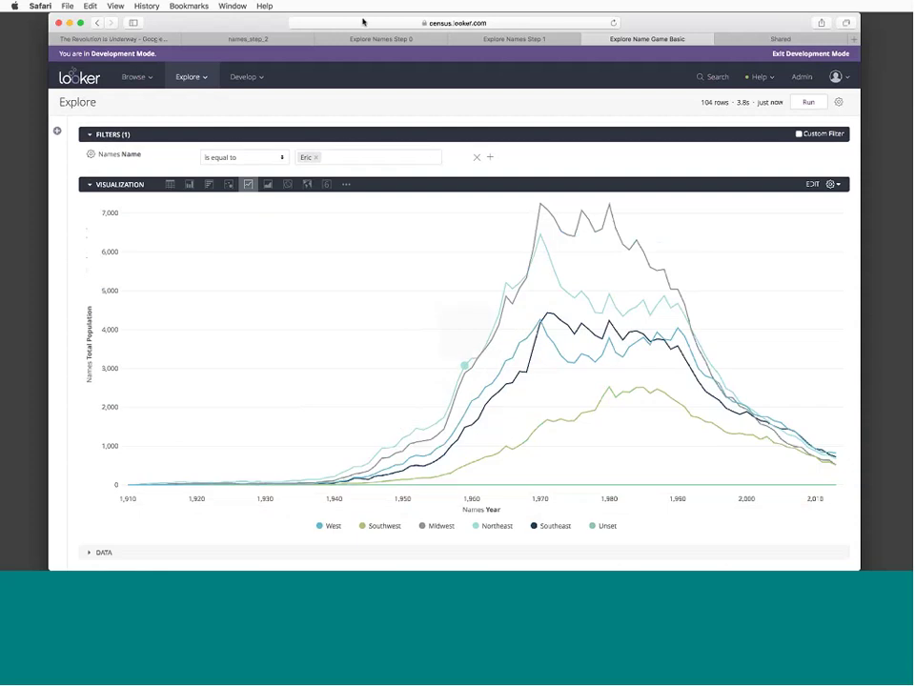
Open the names_step_3 view file and examine the male_population measure's type, SQL and gender filter
left_click(266, 39)
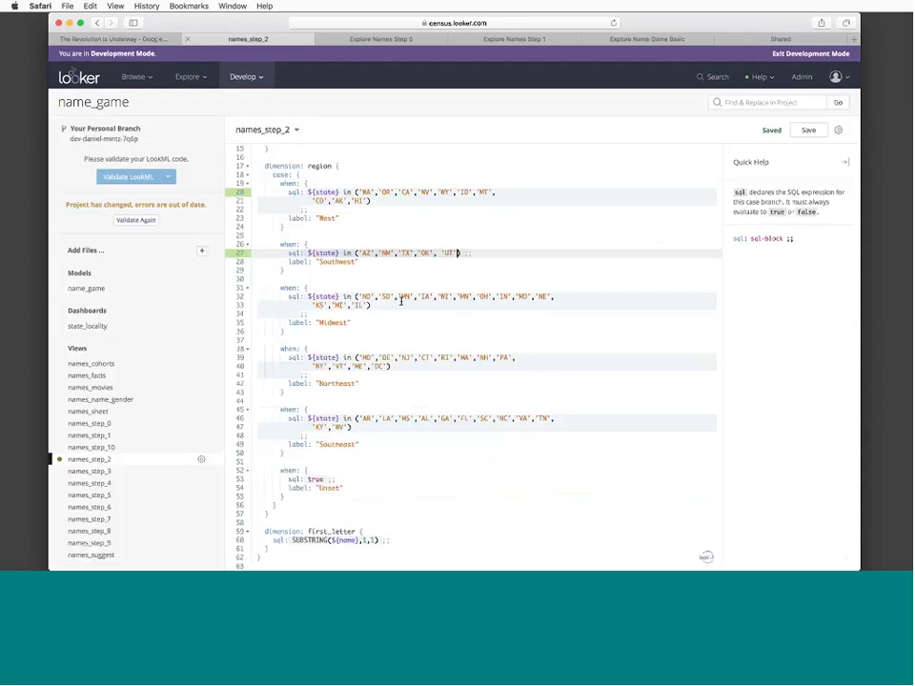
left_click(401, 303)
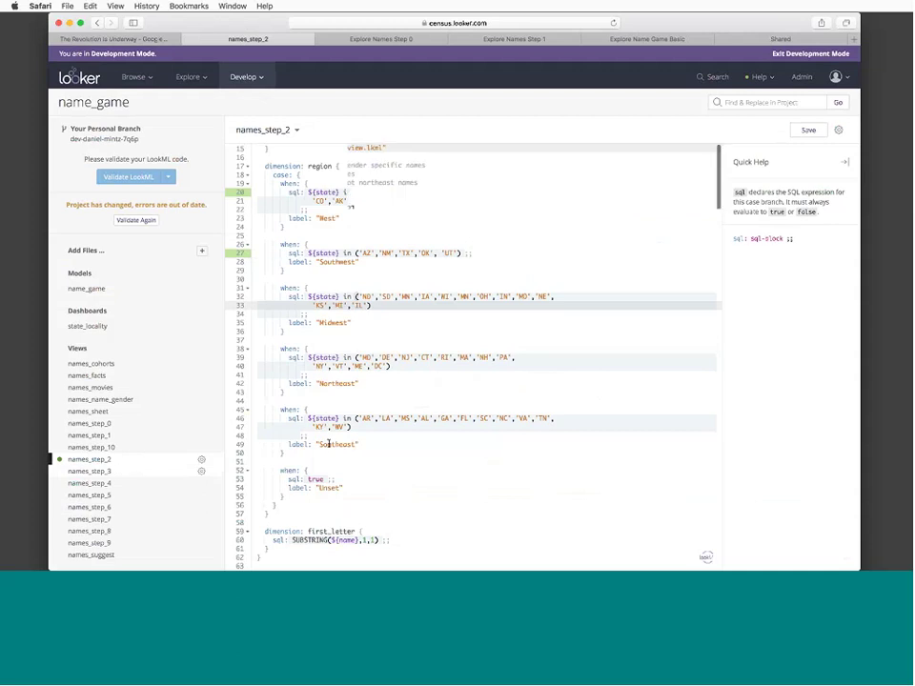
left_click(363, 283)
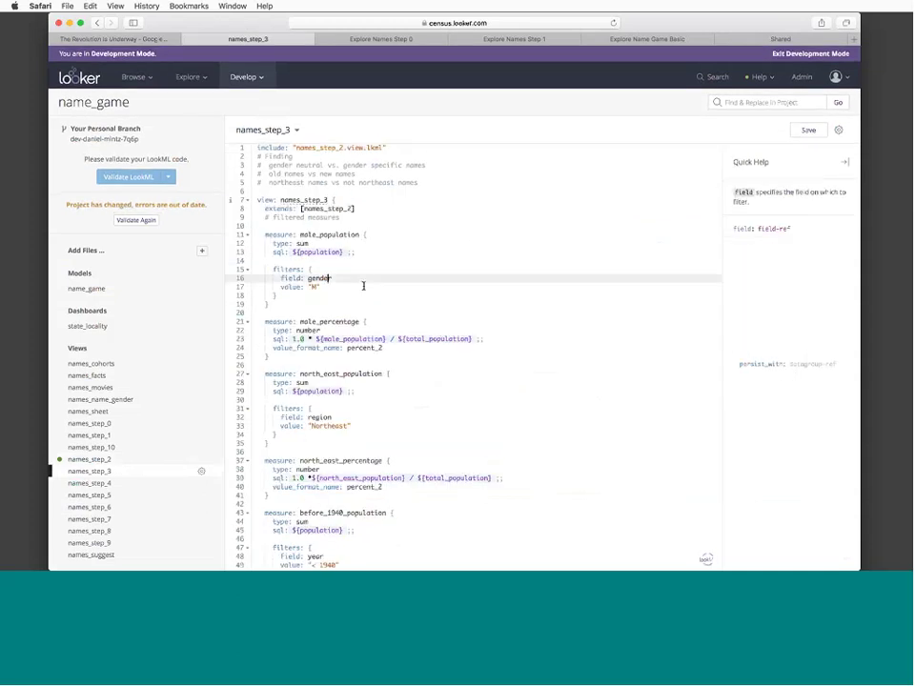
left_click(300, 234)
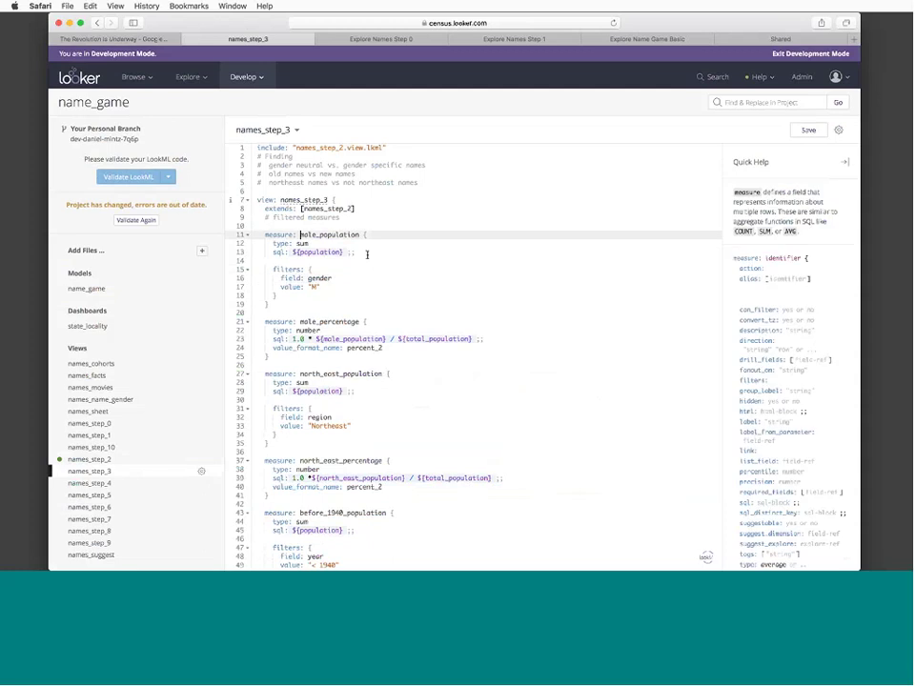
key("Down")
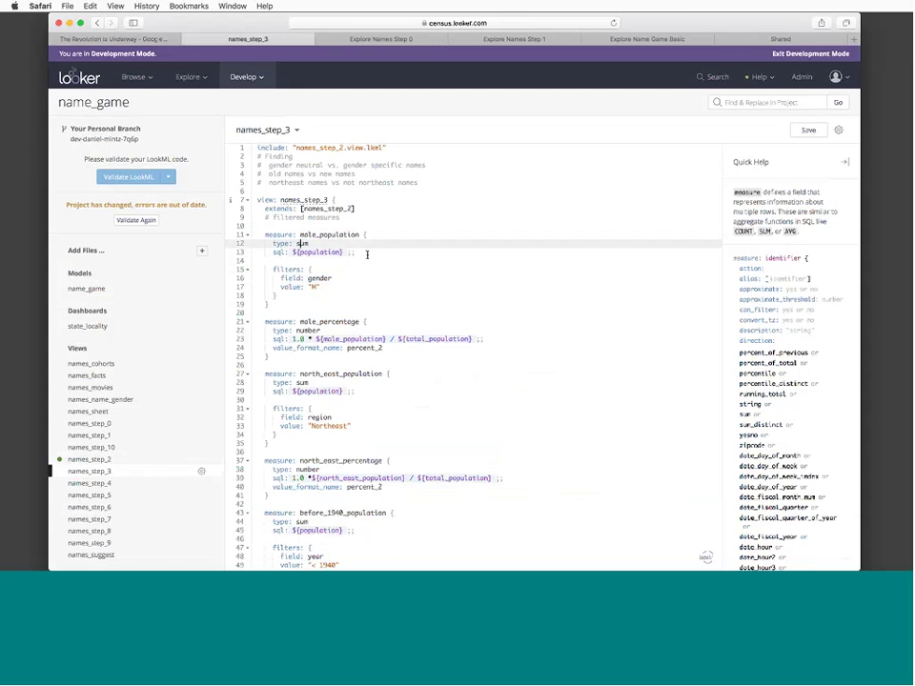
left_click(289, 252)
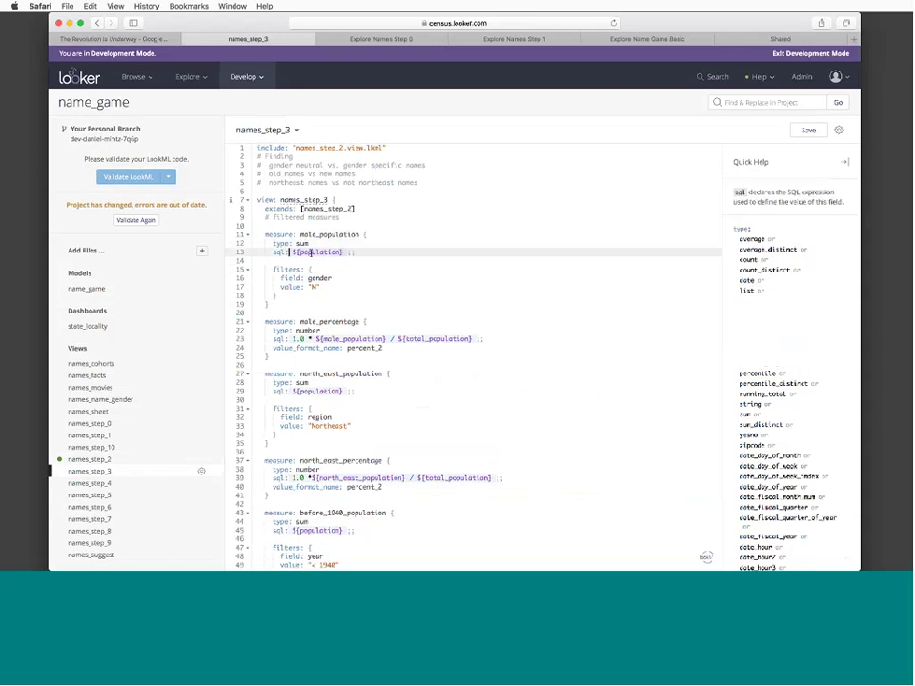
left_click(330, 286)
left_click_drag(273, 269, 305, 296)
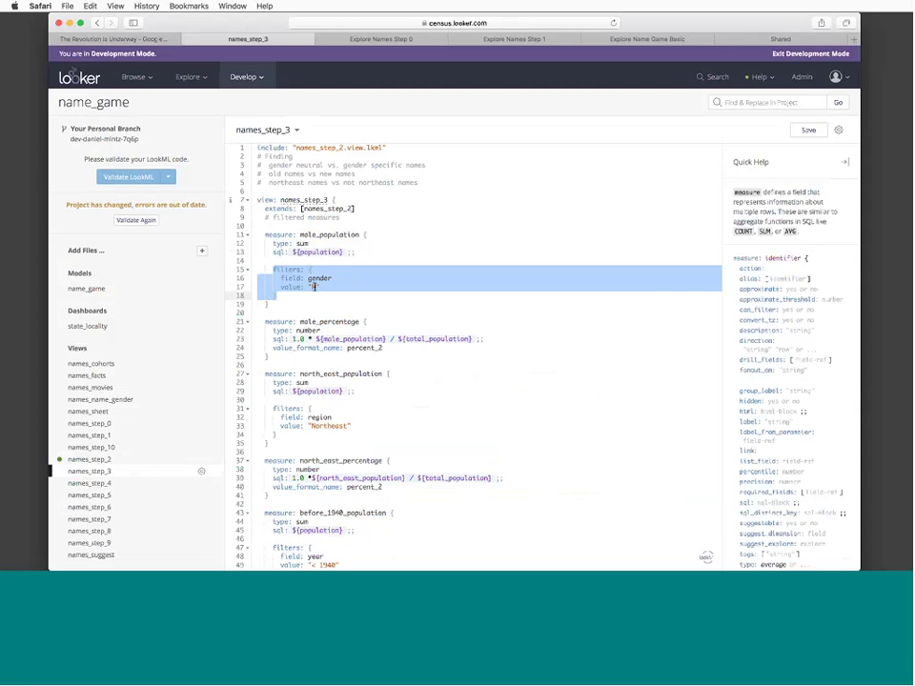
left_click(315, 287)
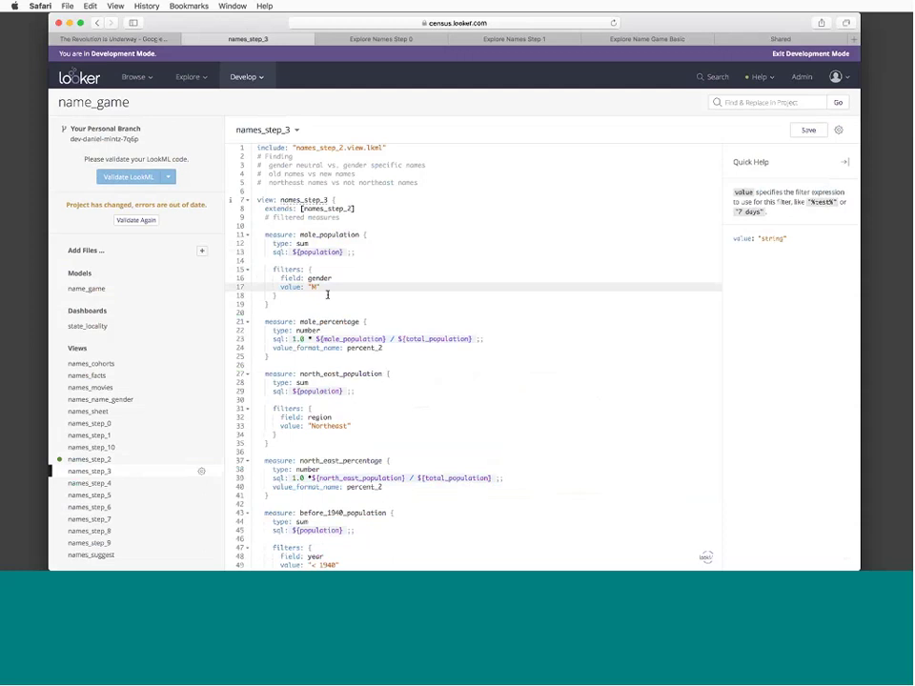
Examine how the male_percentage measure divides male_population by total_population, and skim the remaining filtered measures
scroll(314, 238, "down", 1)
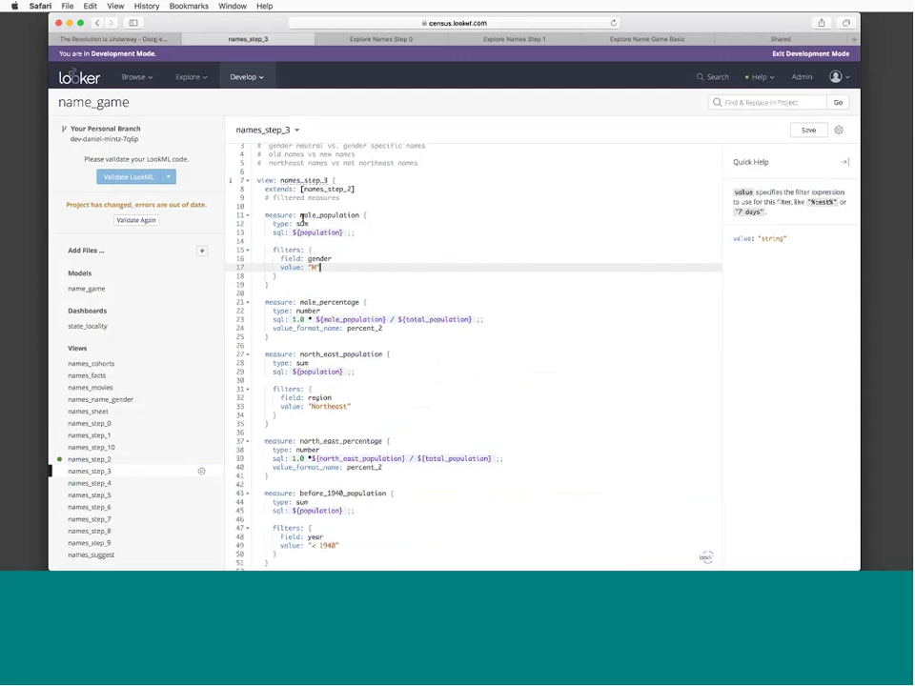
left_click(339, 301)
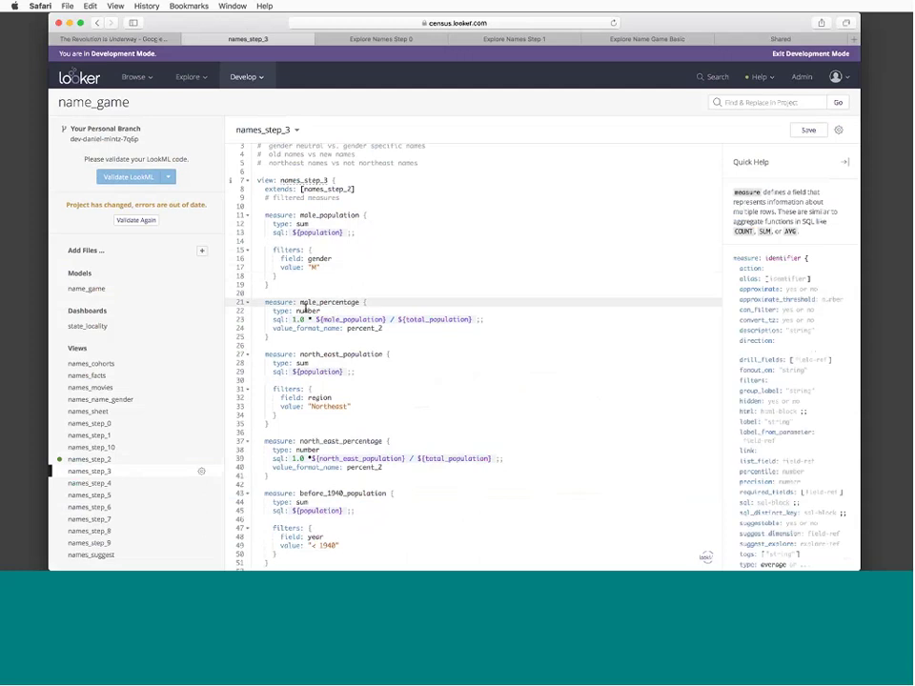
left_click(305, 310)
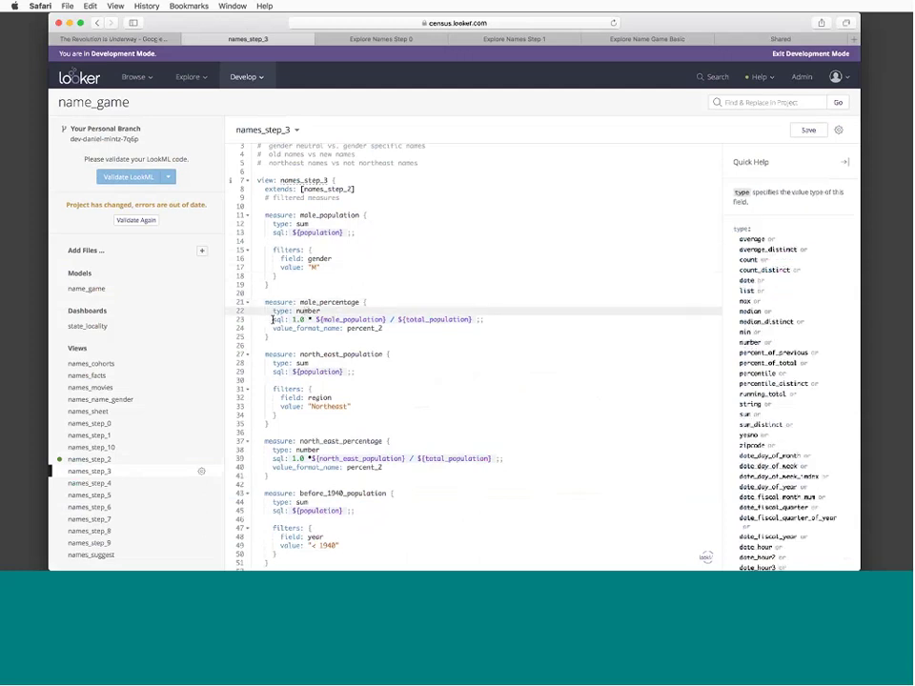
left_click(385, 319)
left_click_drag(273, 319, 484, 320)
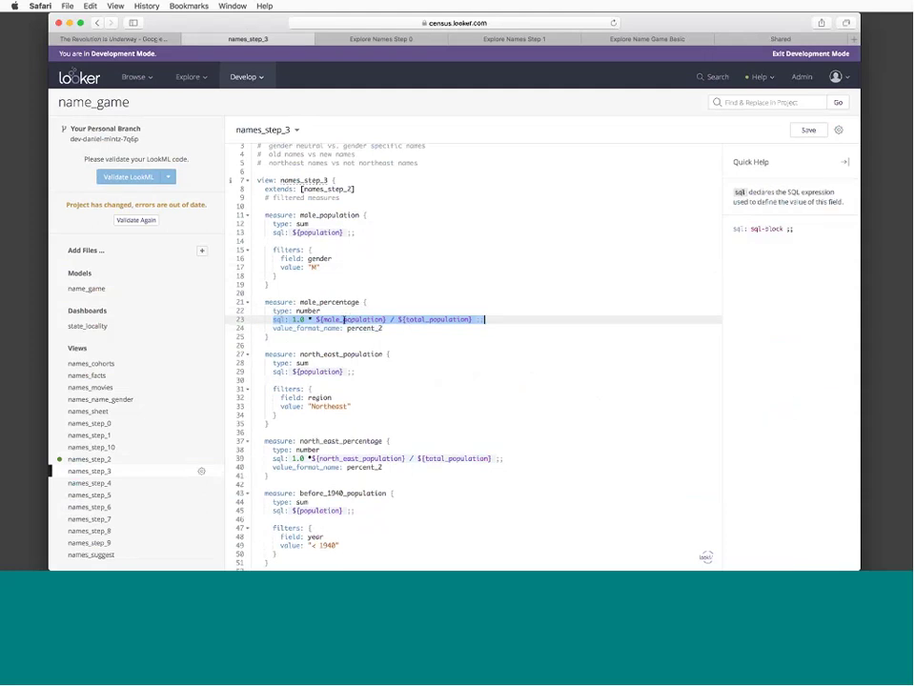
double_click(344, 319)
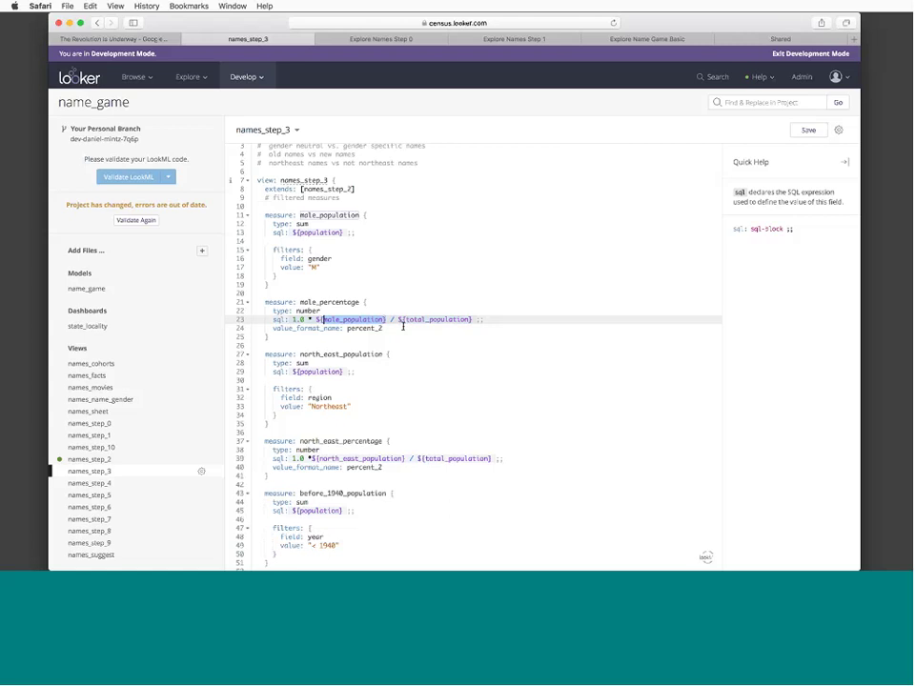
left_click(425, 319)
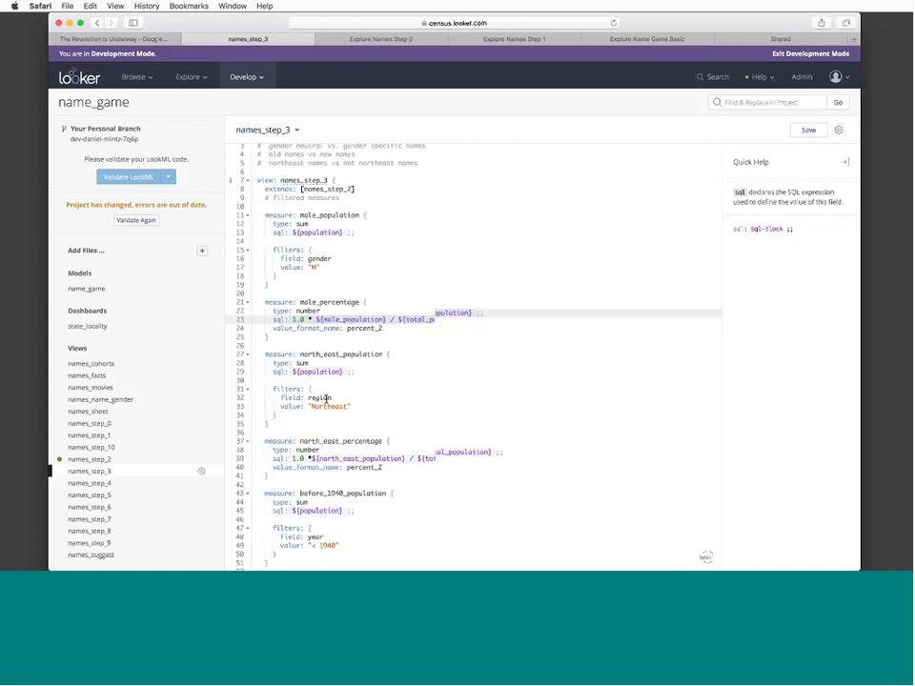
scroll(351, 410, "down", 1)
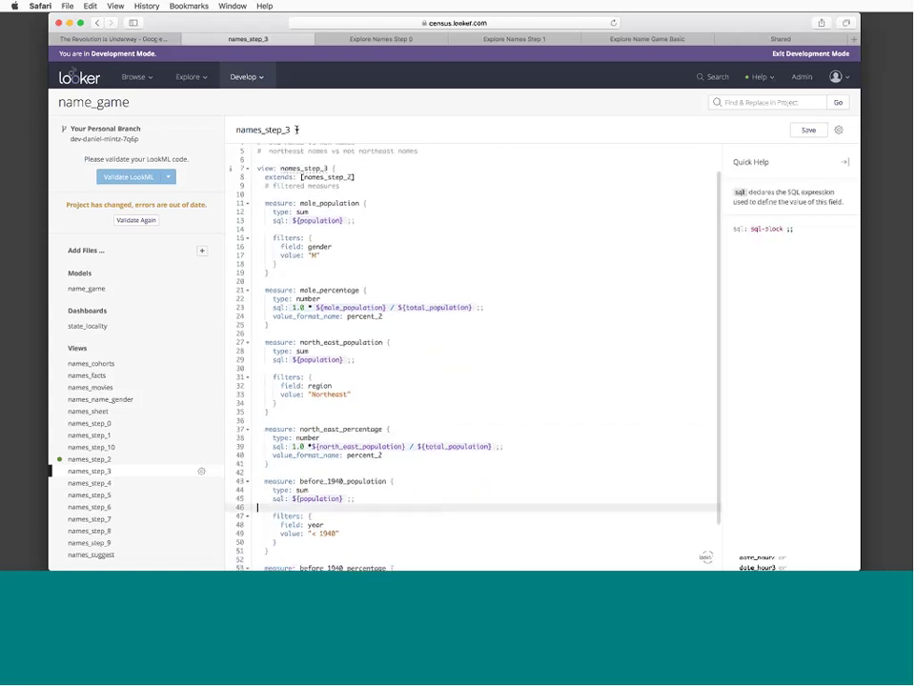
left_click(354, 229)
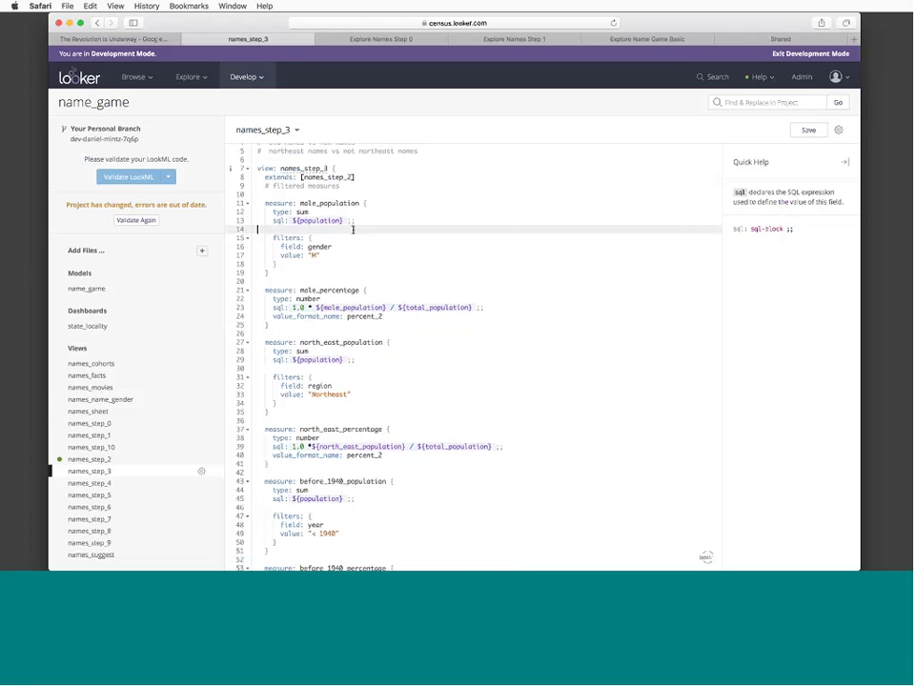
scroll(344, 304, "up", 2)
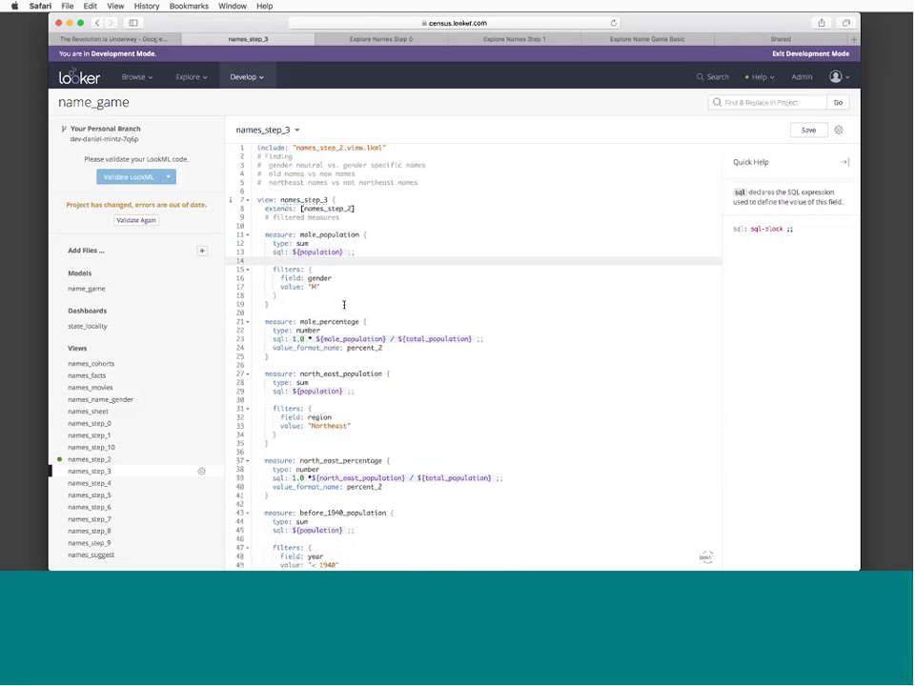
Add a new measure named female_poulation below the male_percentage measure and open its body
left_click(343, 304)
left_click(352, 321)
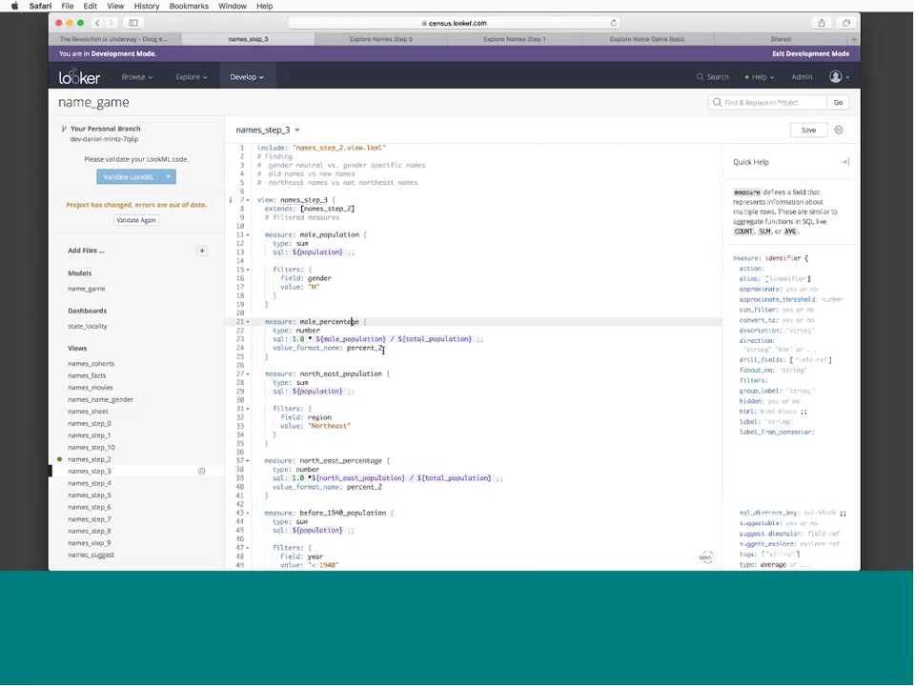
left_click(304, 357)
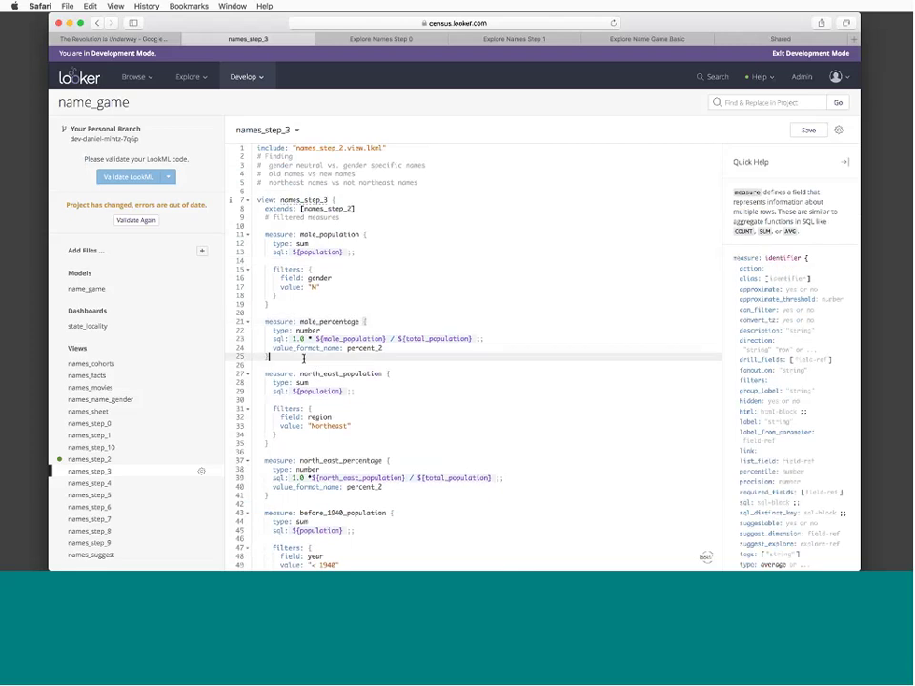
key("Return")
key("Return")
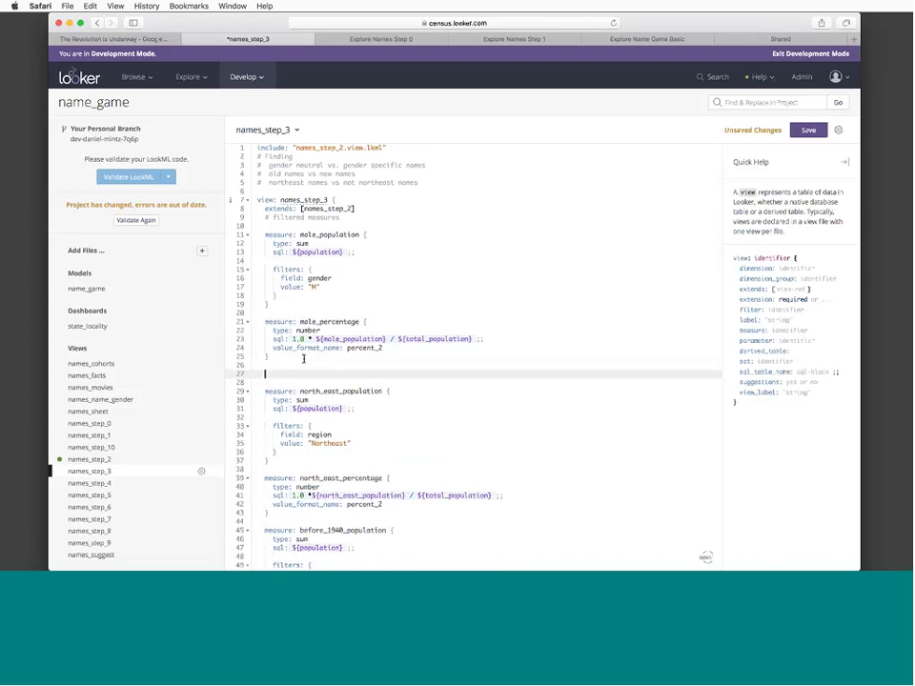
type("m")
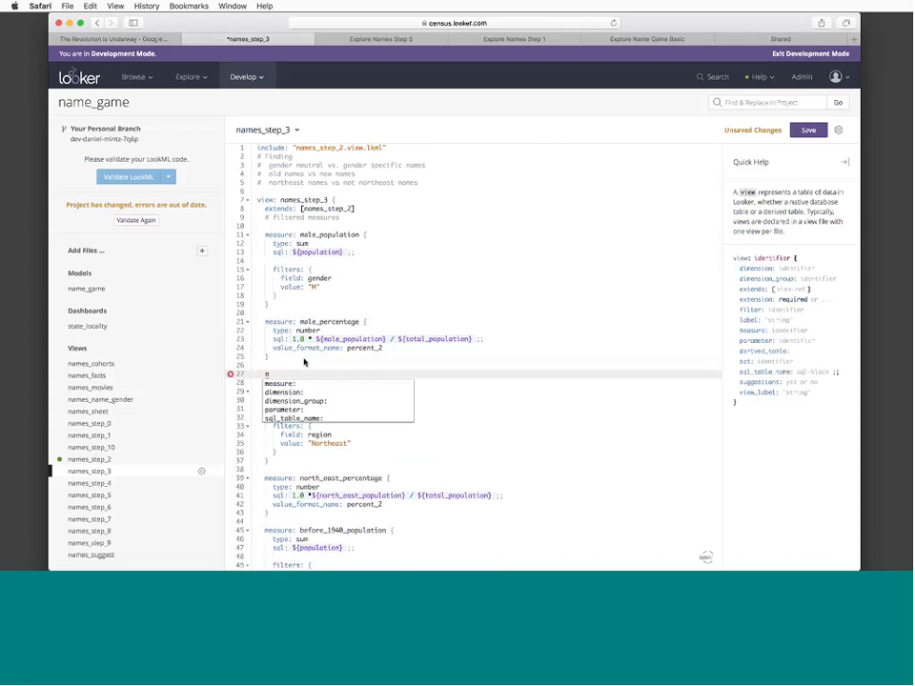
type("easure")
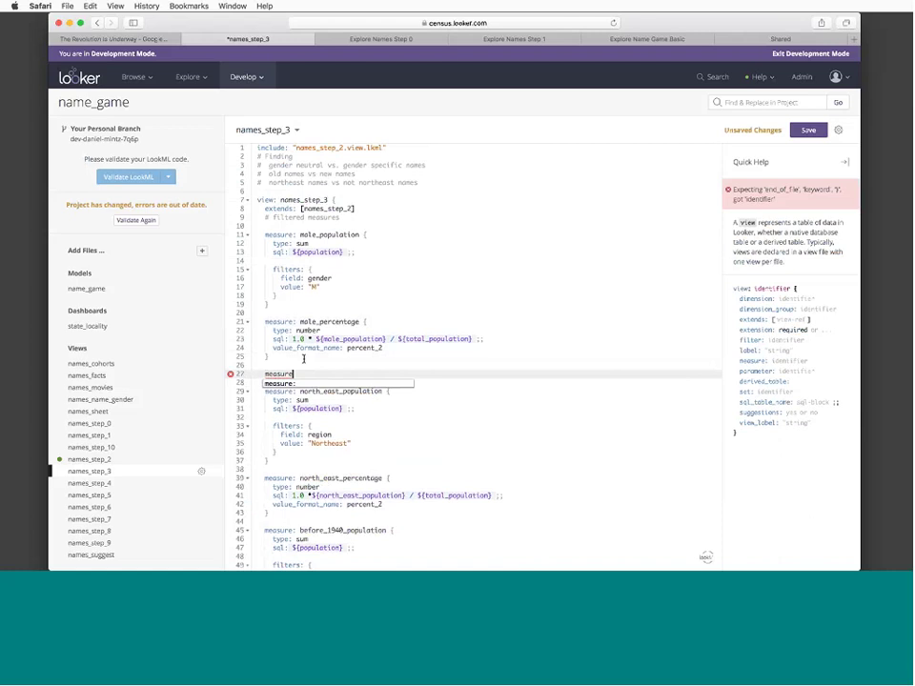
key("Return")
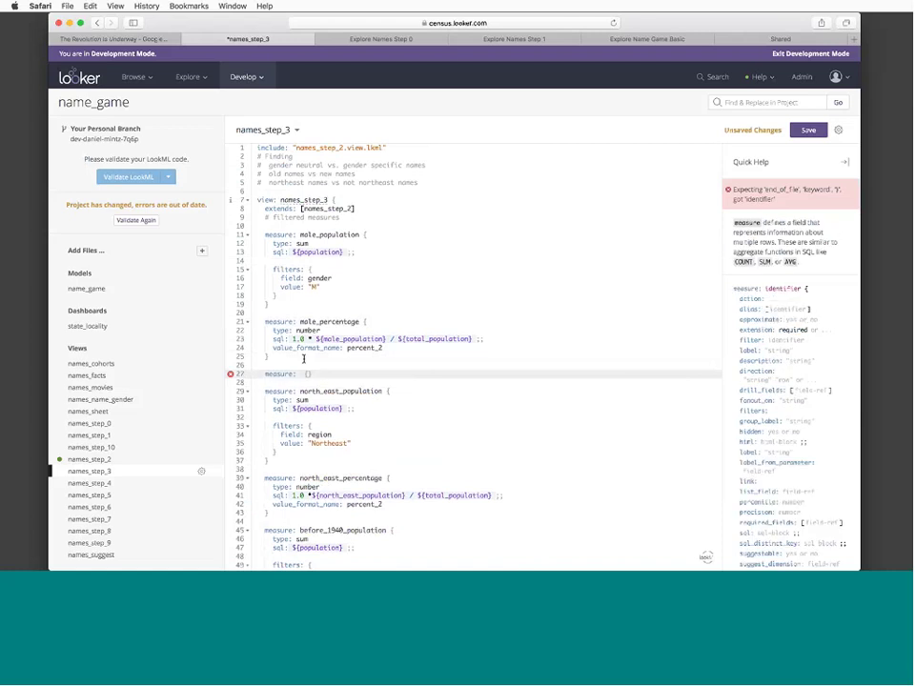
type("fe")
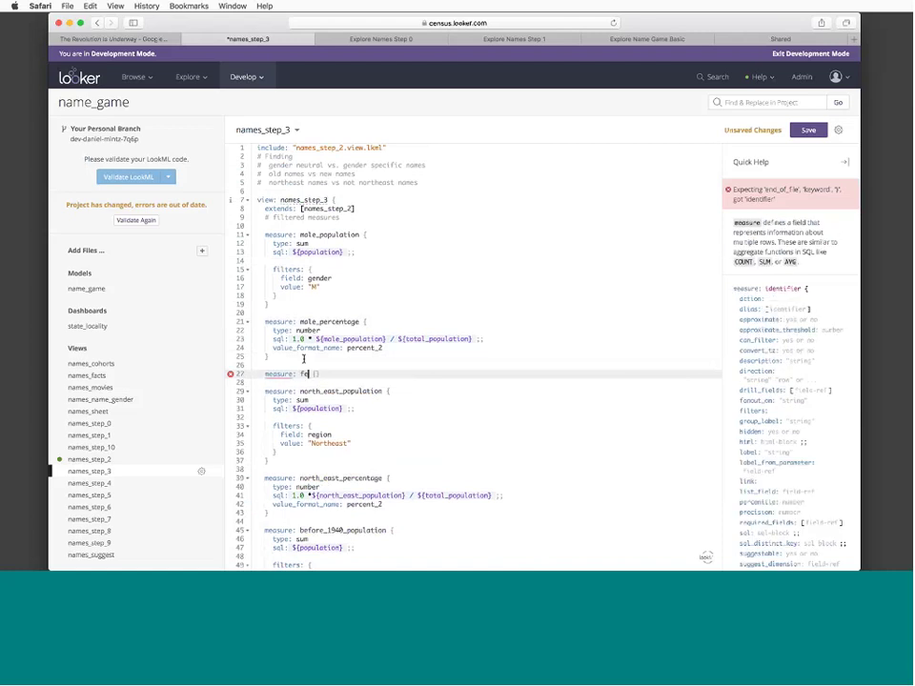
type("ma")
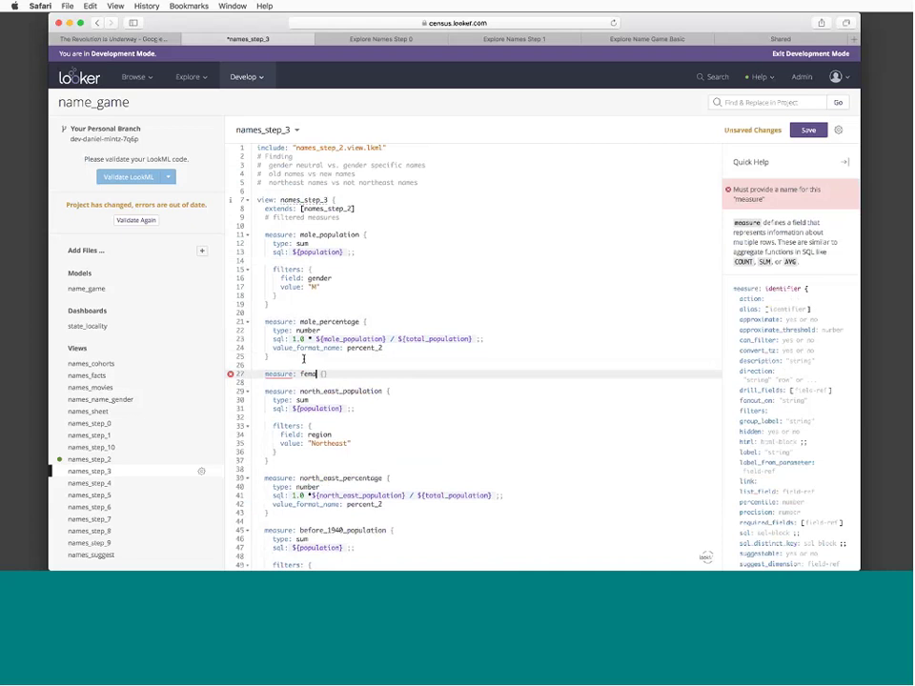
type("le_population")
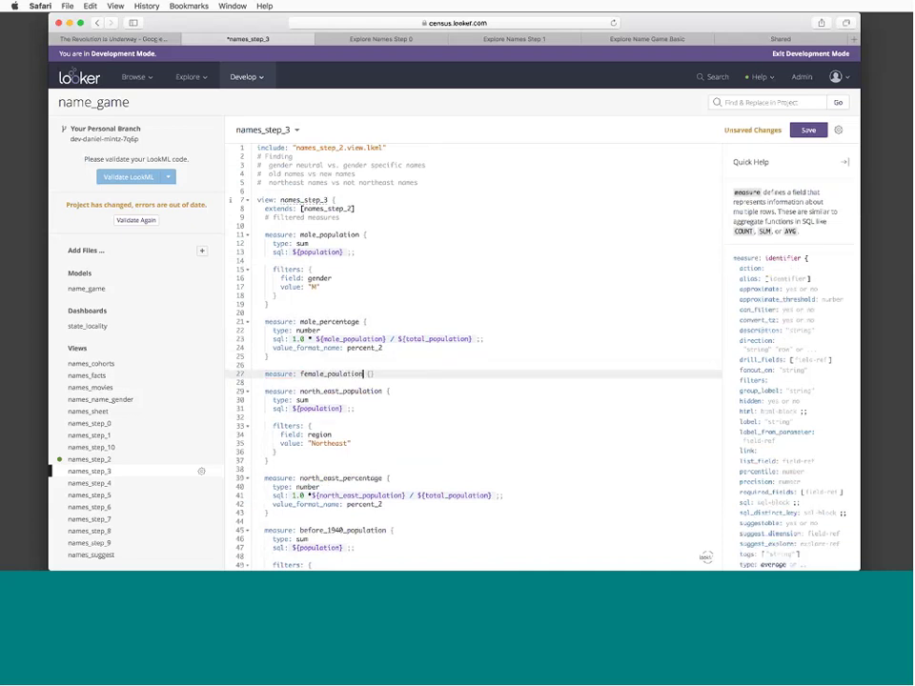
left_click(399, 376)
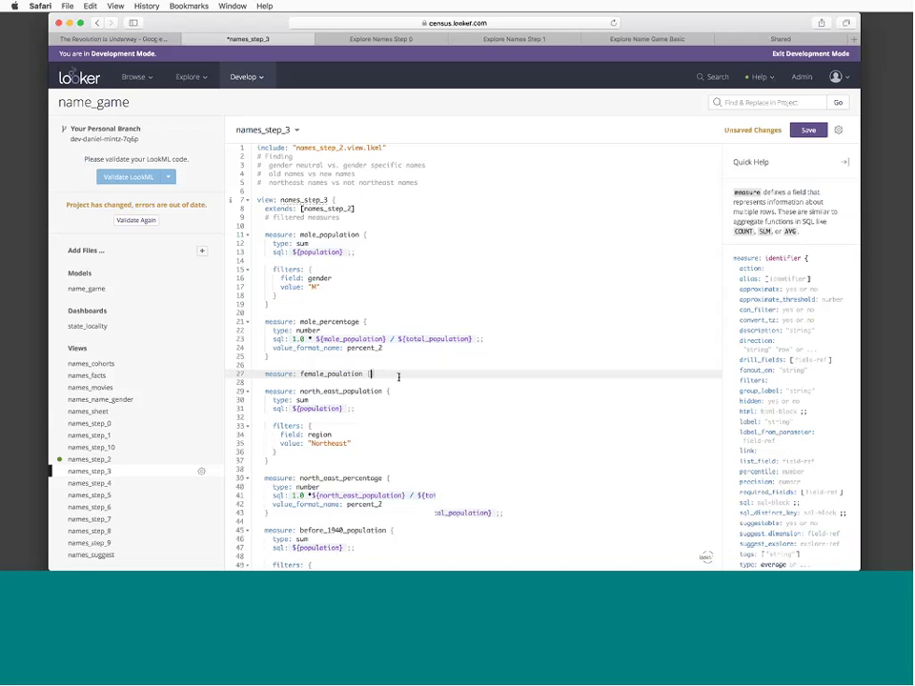
key("Return")
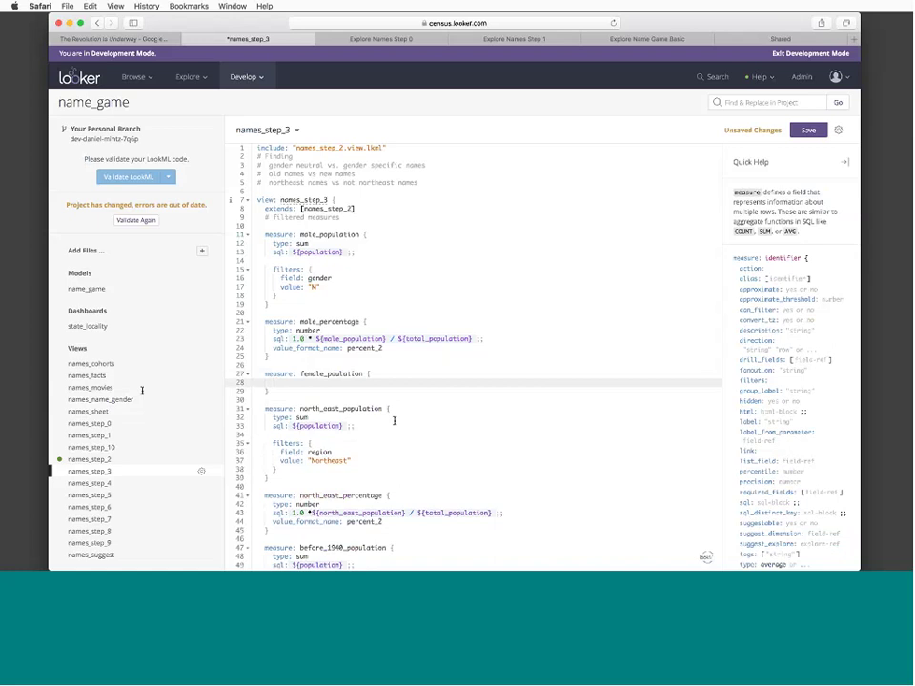
Define the new measure with type sum and SQL ${population}
scroll(106, 396, "down", 1)
scroll(112, 429, "up", 1)
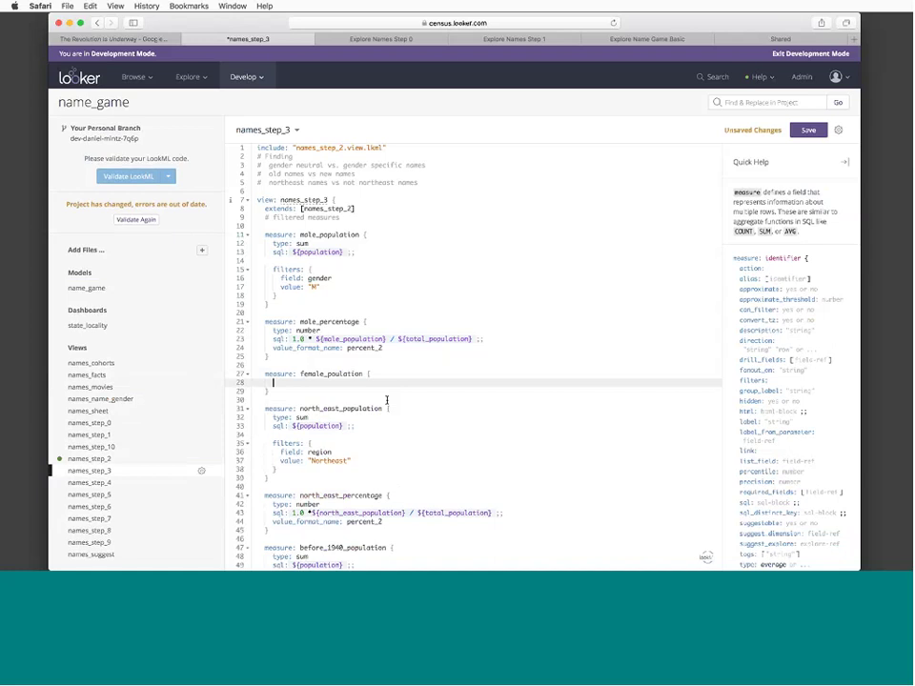
type("type")
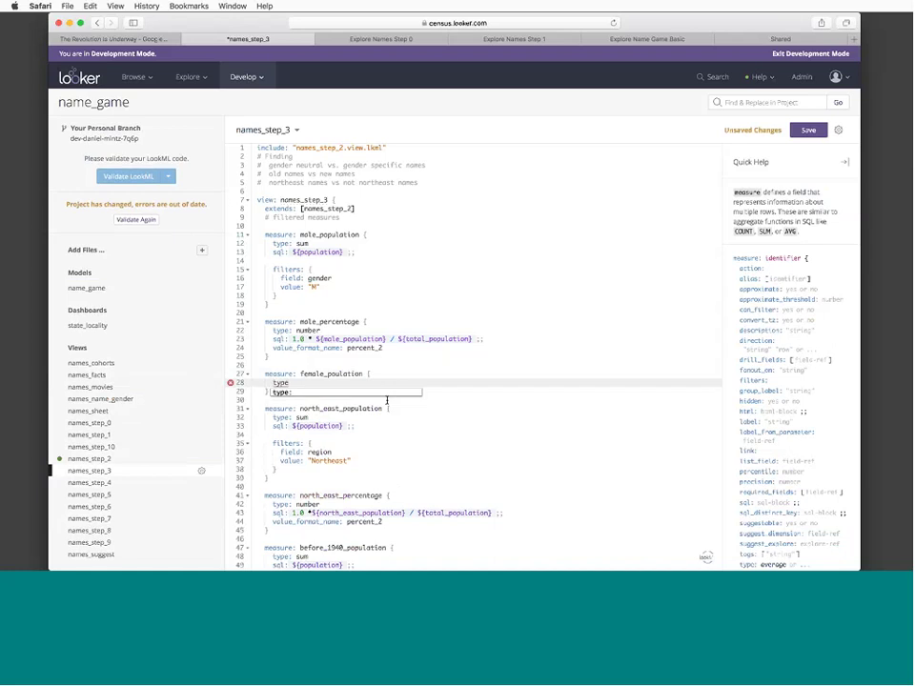
key("Return")
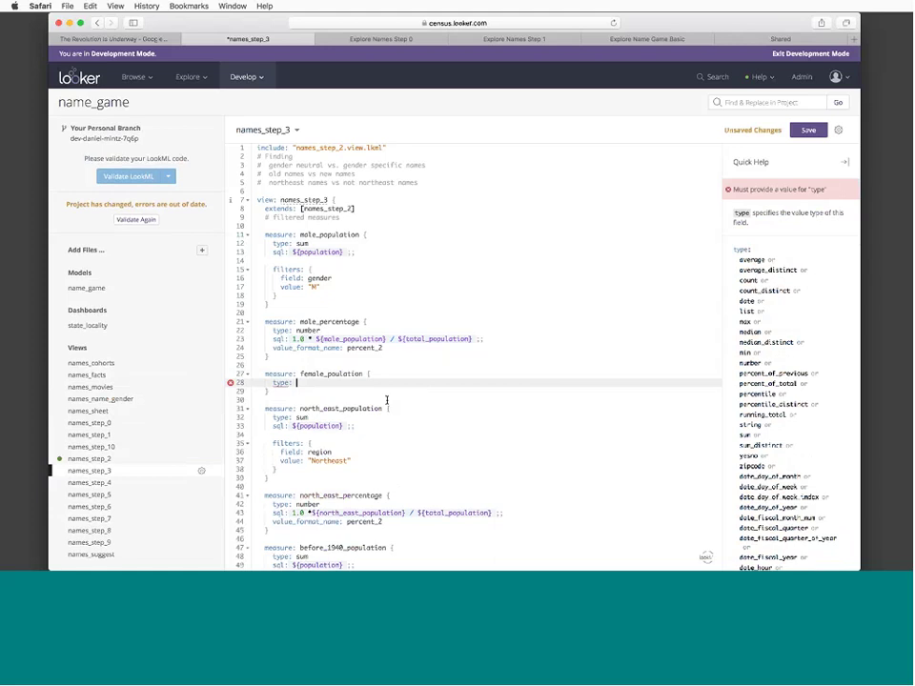
type("su")
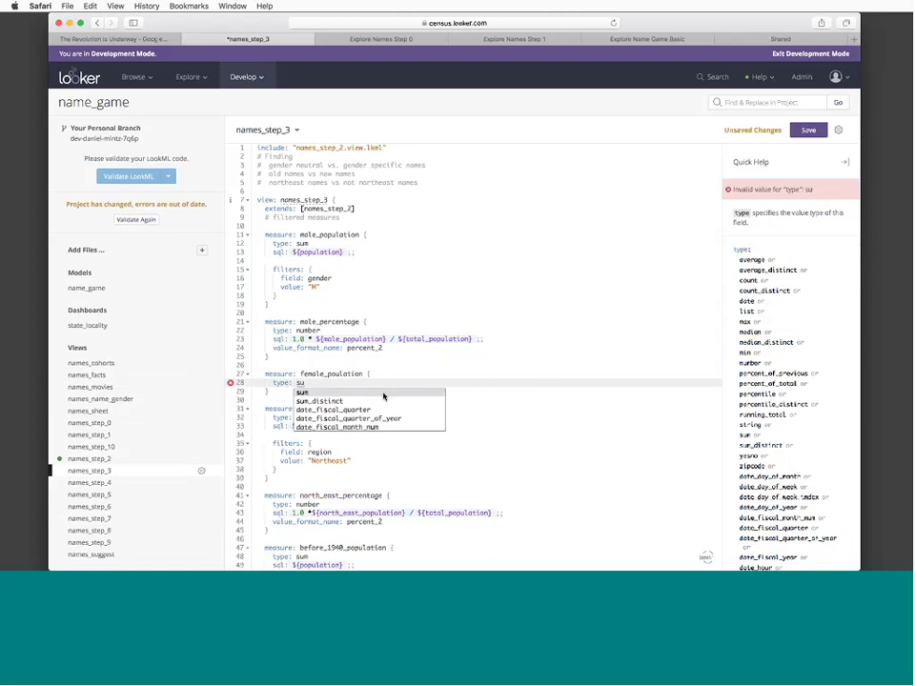
key("Return")
key("Return")
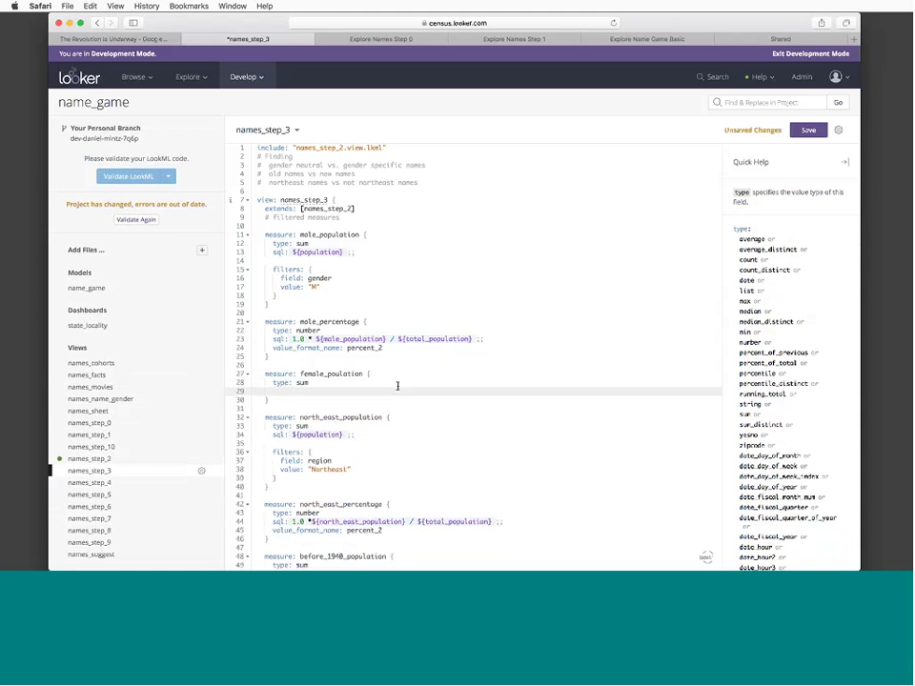
type("sql")
key("Return")
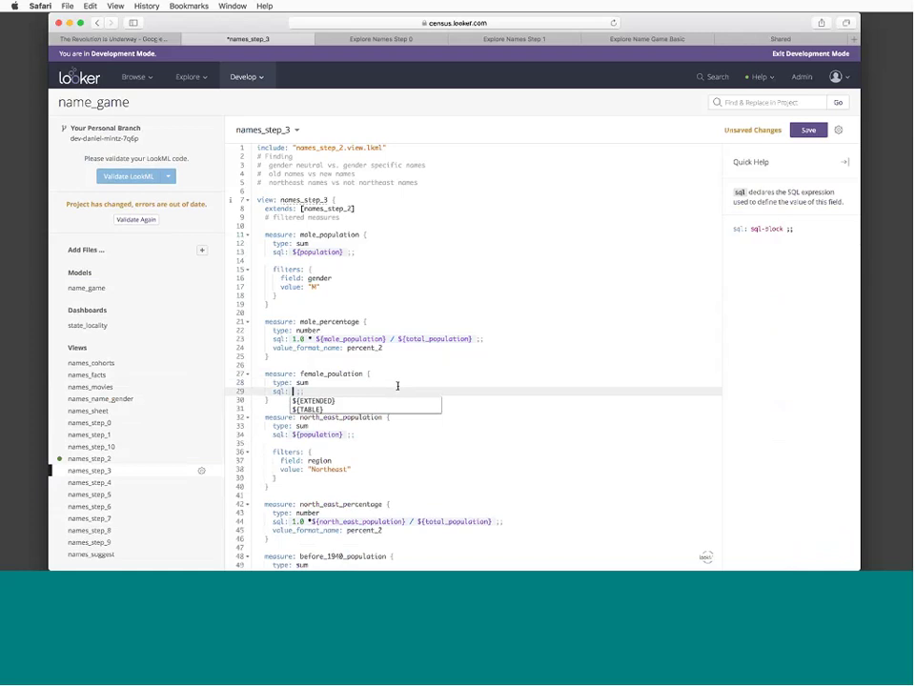
type("${pop")
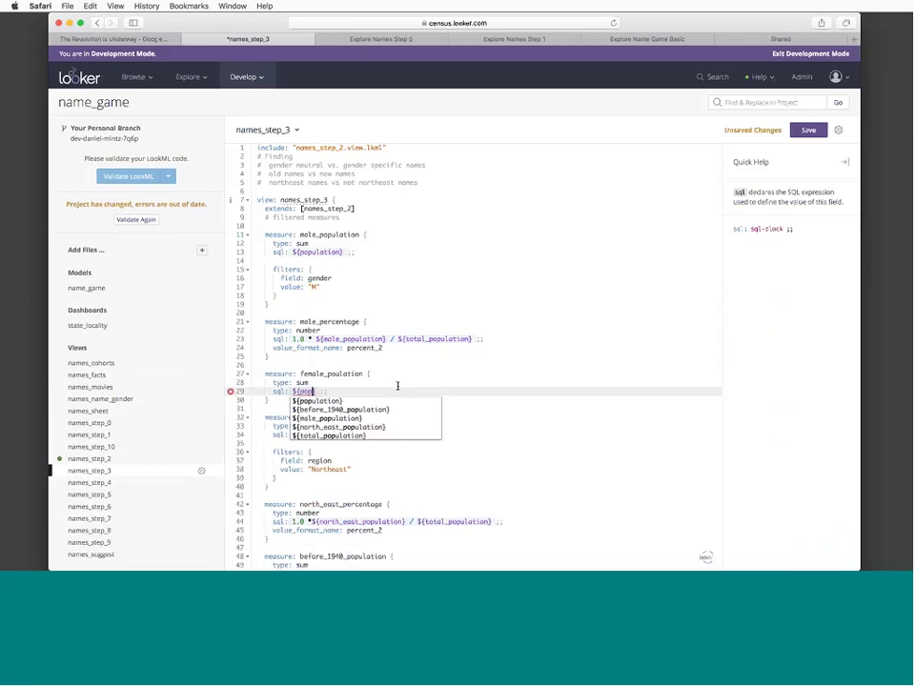
left_click(373, 401)
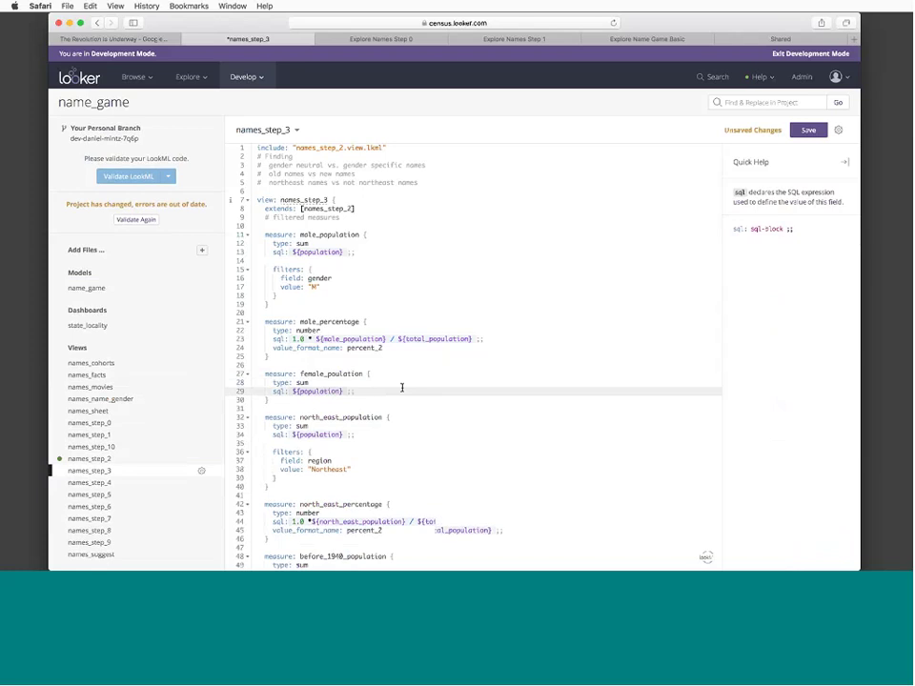
Add a filters block to the female measure and begin its field parameter
key("Return")
key("Return")
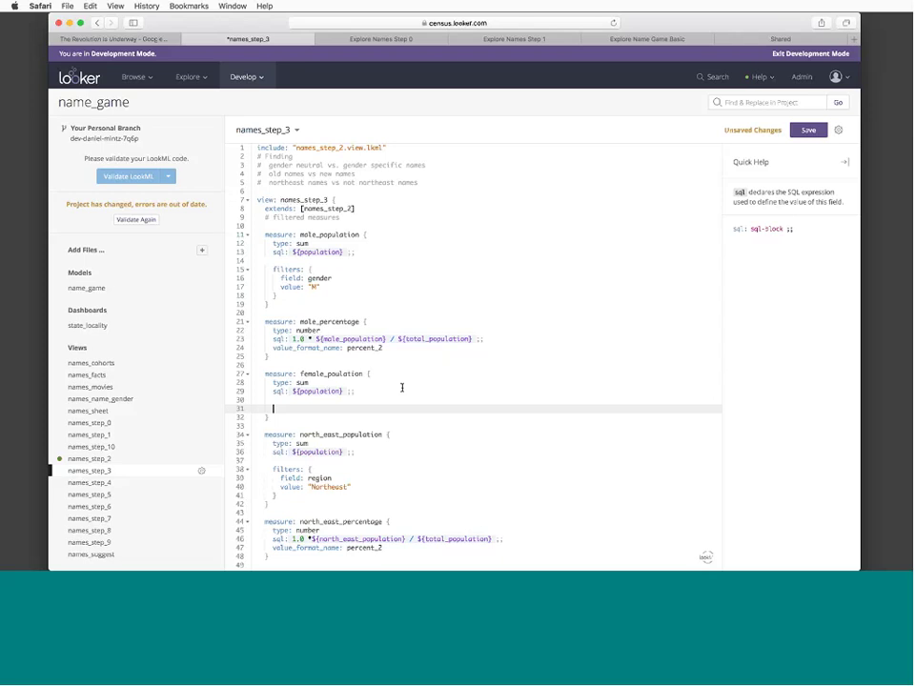
type("f")
key("Return")
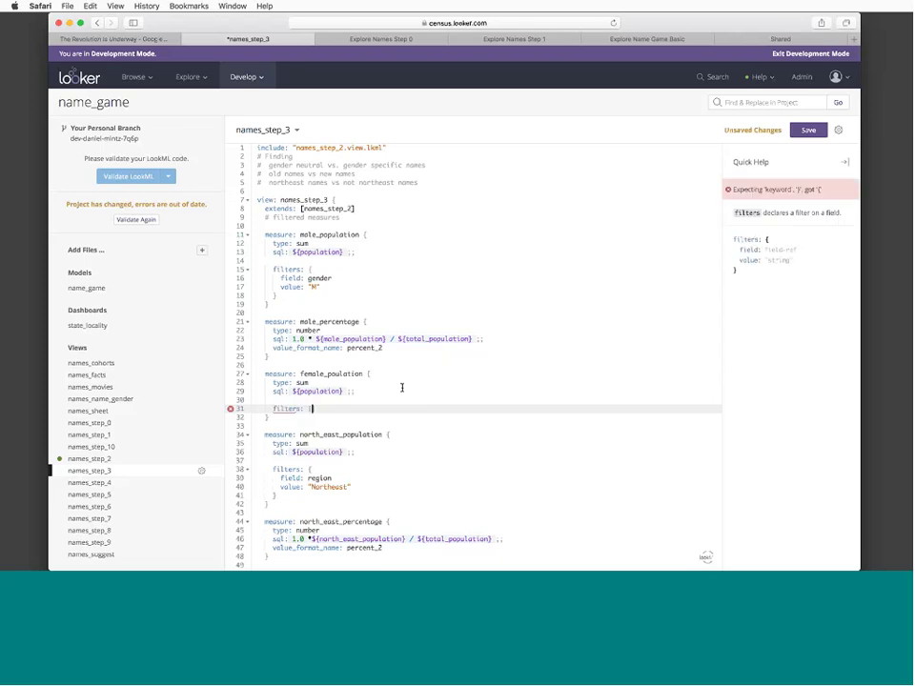
key("BackSpace")
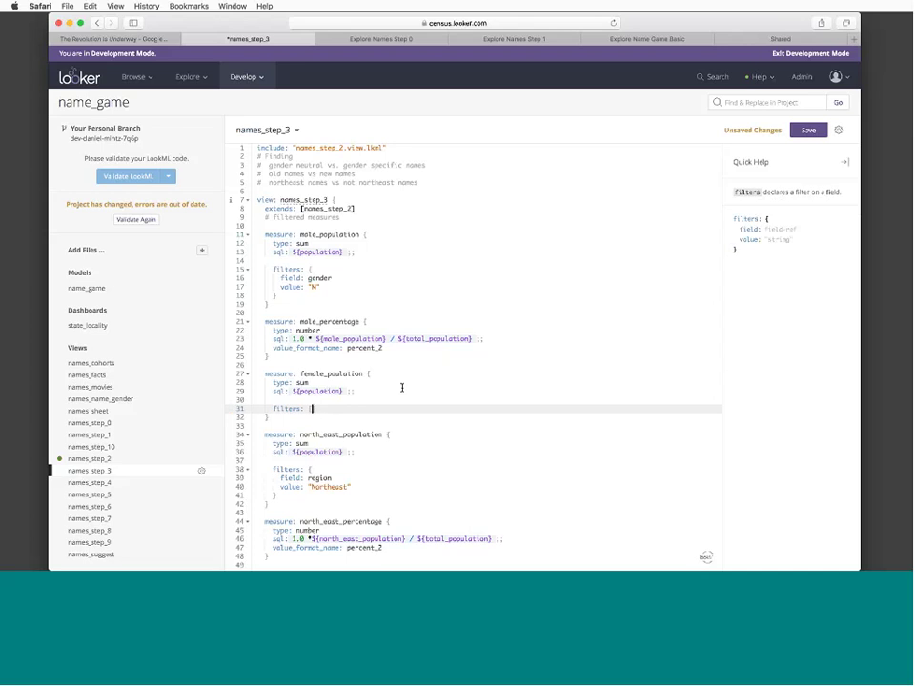
type("{")
key("Return")
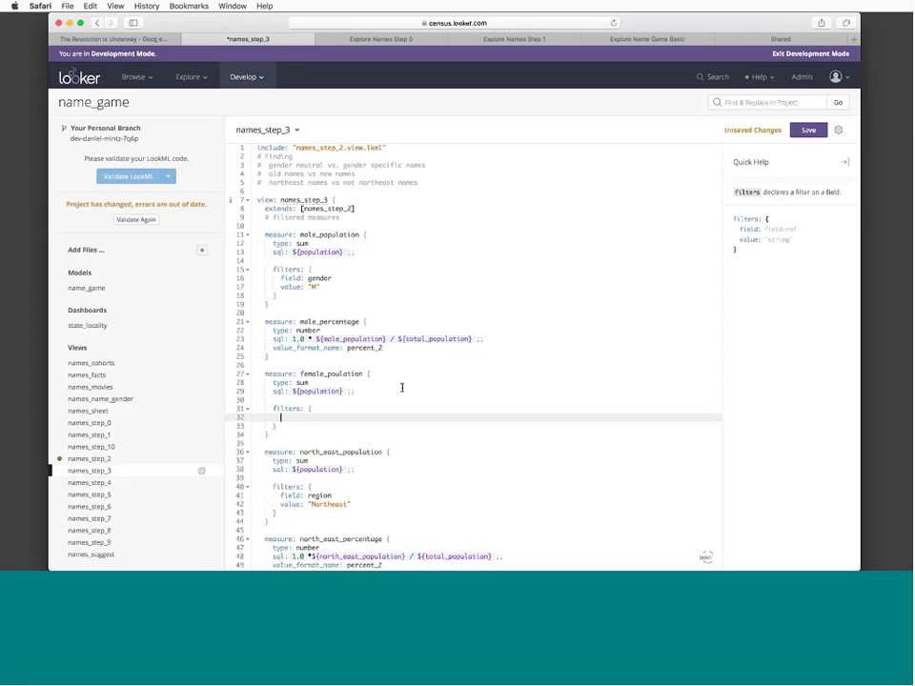
type("field:")
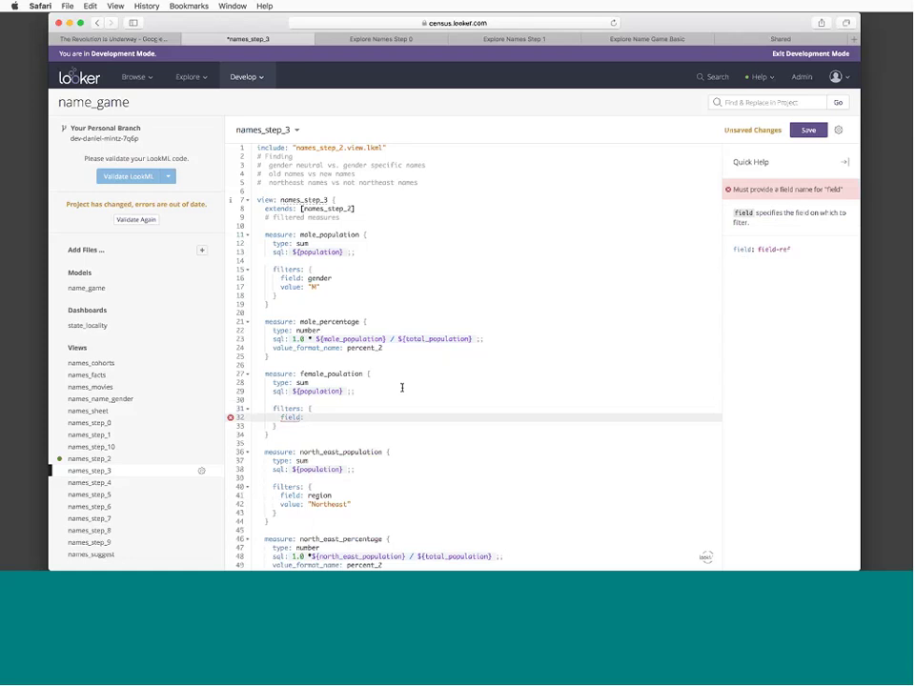
Try a nonexistent field name in the filter to check the editor's error flag, and erase it
type("eric_k")
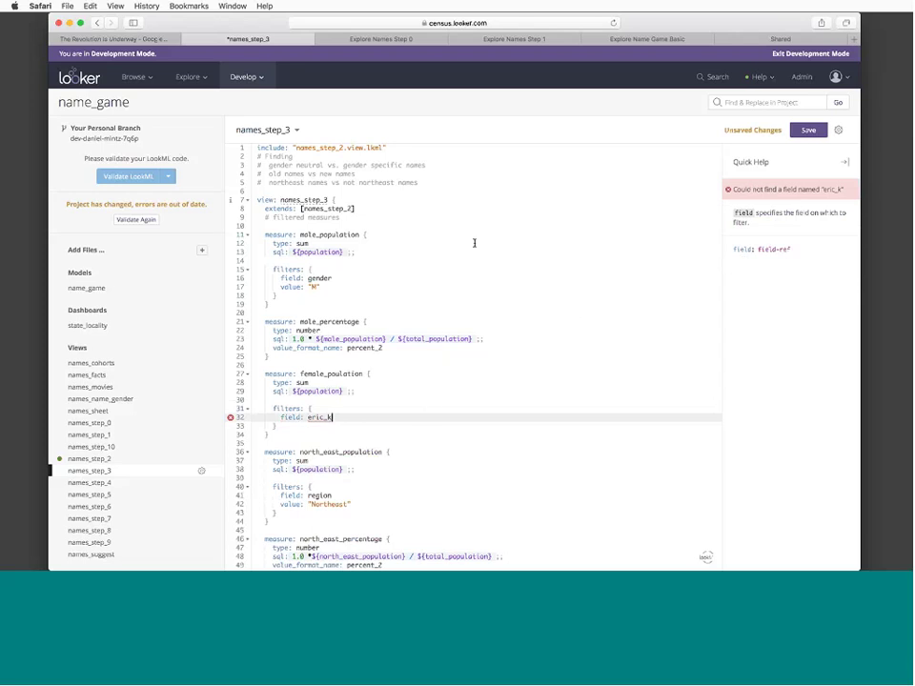
mouse_move(230, 419)
key("BackSpace")
key("BackSpace")
key("BackSpace")
key("BackSpace")
key("BackSpace")
key("BackSpace")
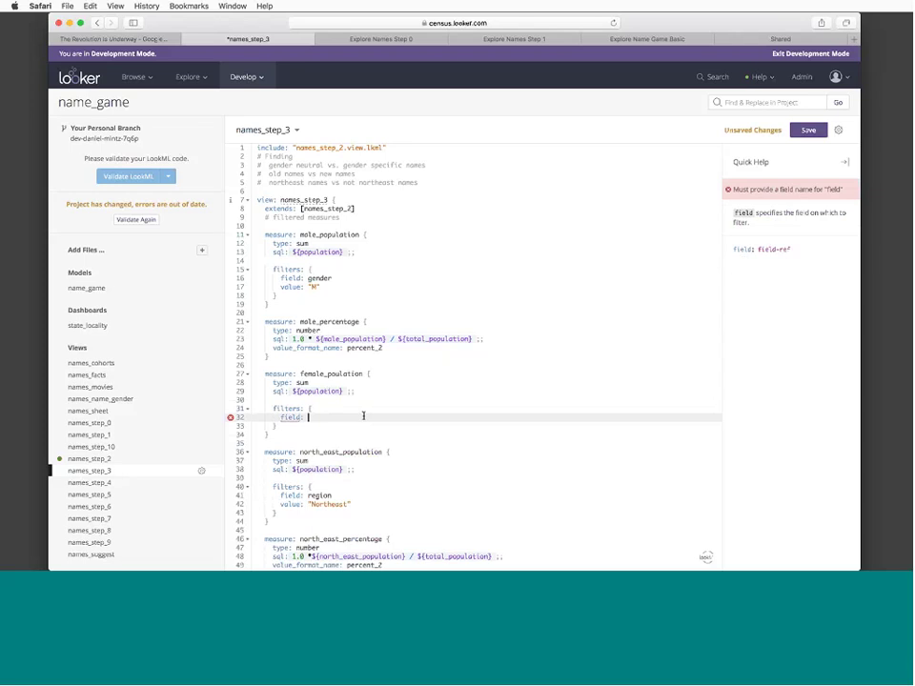
Complete the filter with the field gender and the value "F"
type("g")
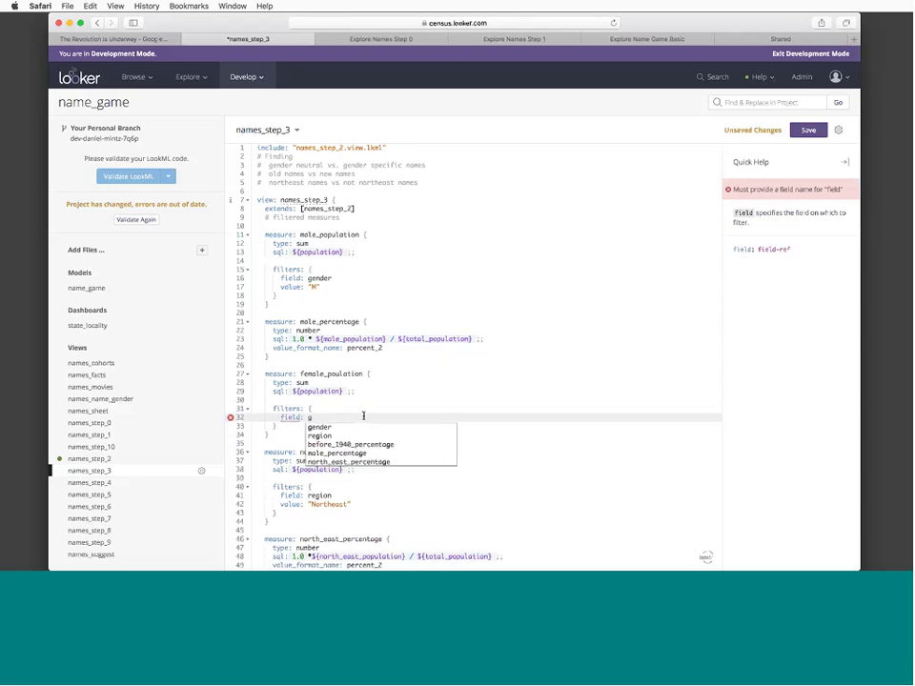
type("ender")
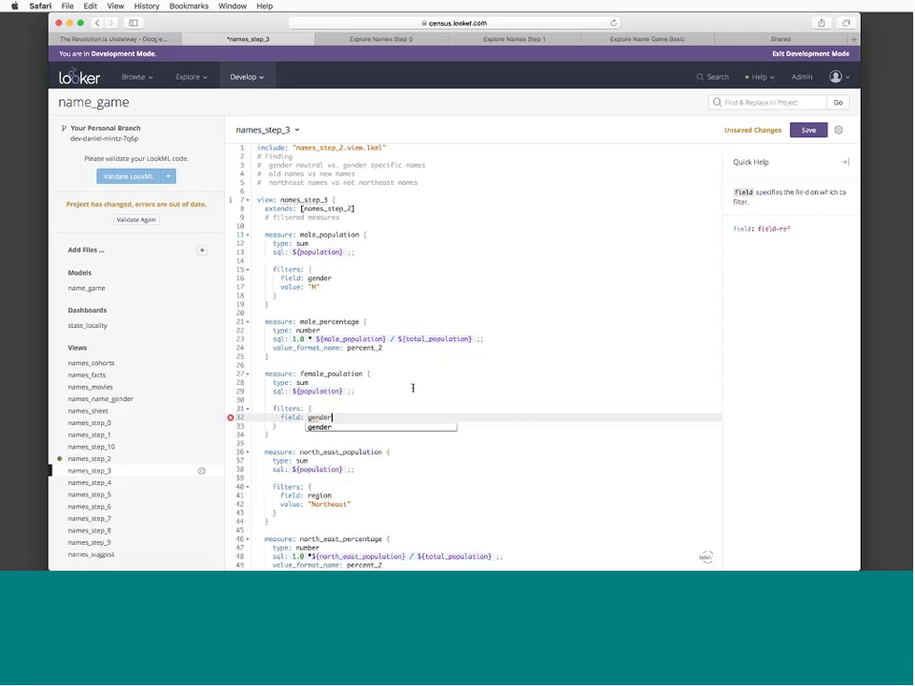
key("Return")
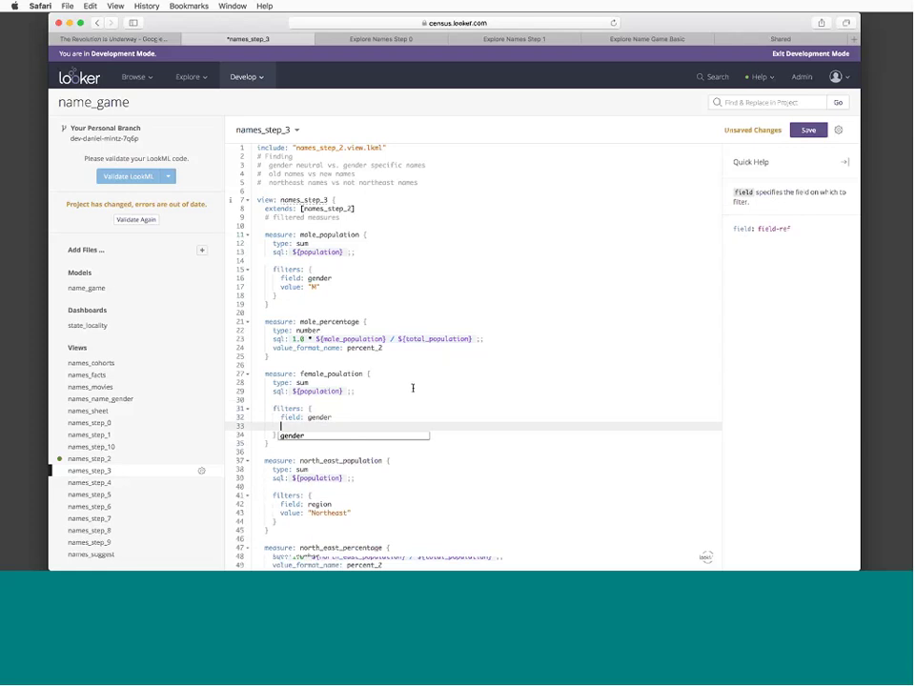
type("value: \"F\"")
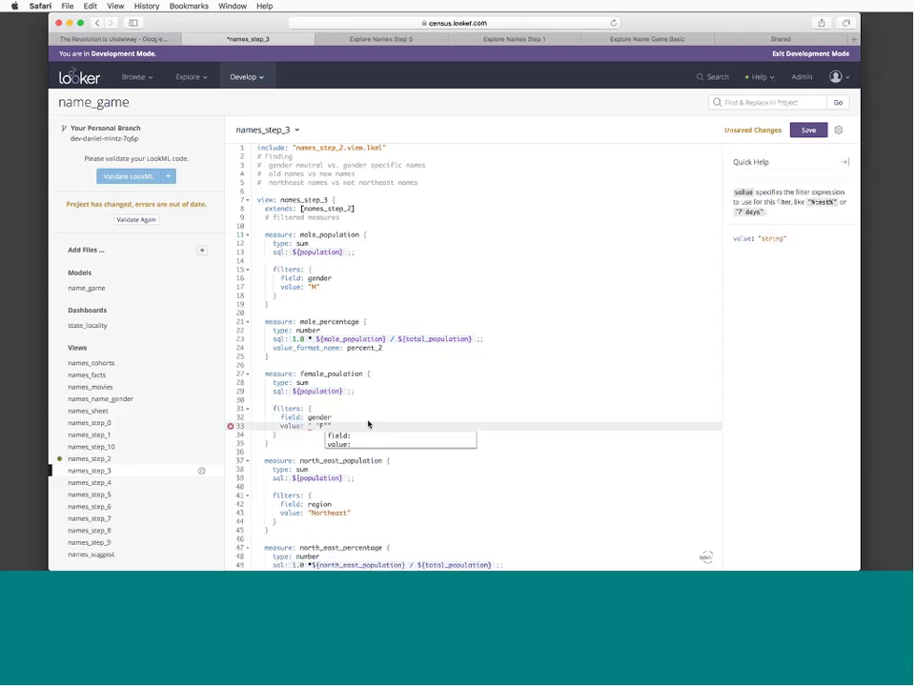
key("BackSpace")
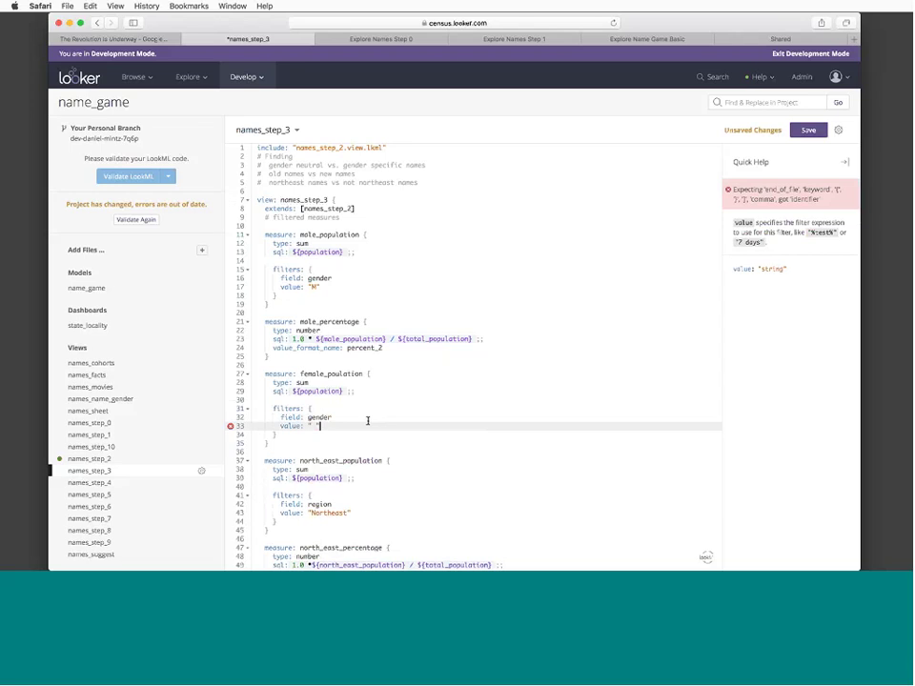
key("BackSpace")
key("BackSpace")
type("F\"")
key("Up")
key("Up")
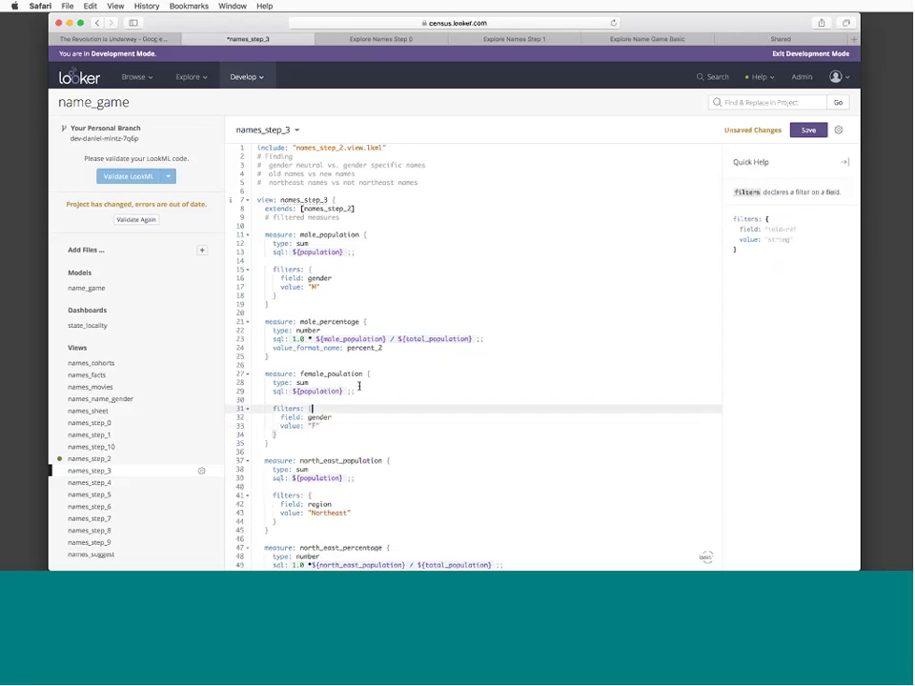
Save the view, correct the new measure's name to female_population and save the file again
left_click(808, 131)
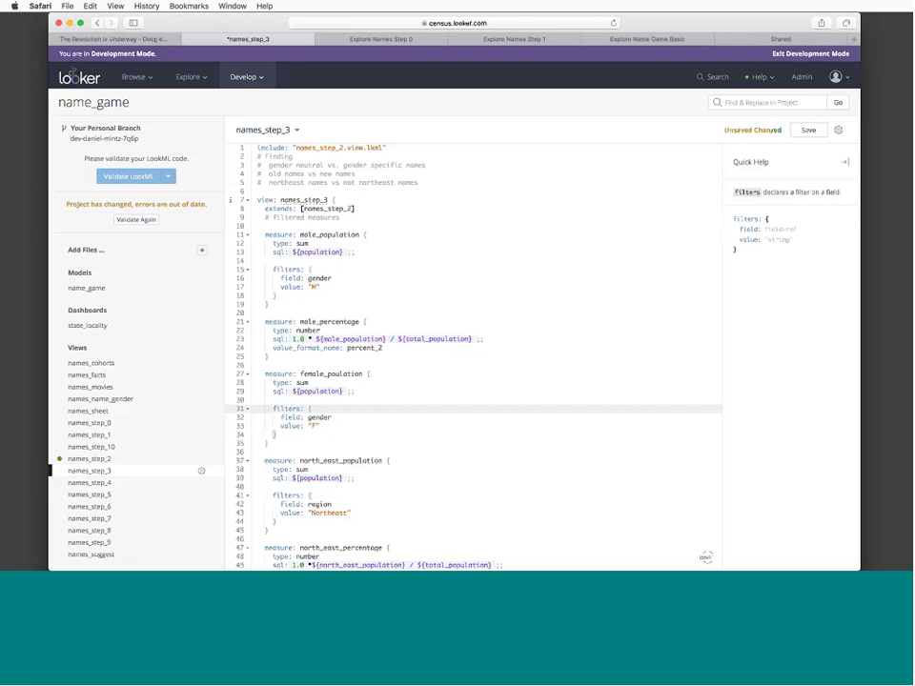
left_click(335, 373)
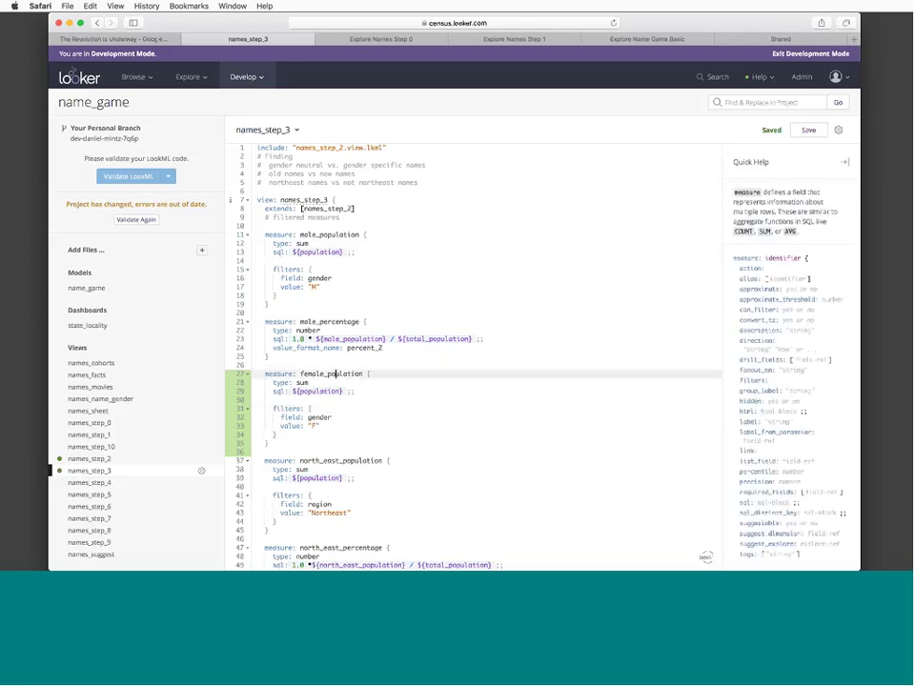
left_click(806, 133)
Open the Names Step 3 explore from the names_step_3 view in a new browser tab
left_click(297, 131)
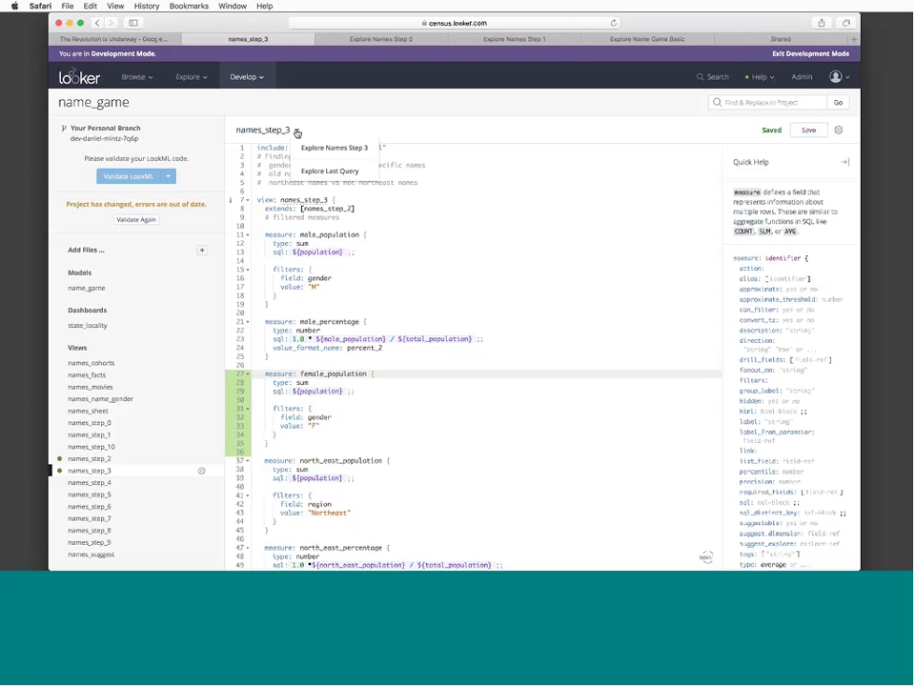
right_click(321, 145)
key("Escape")
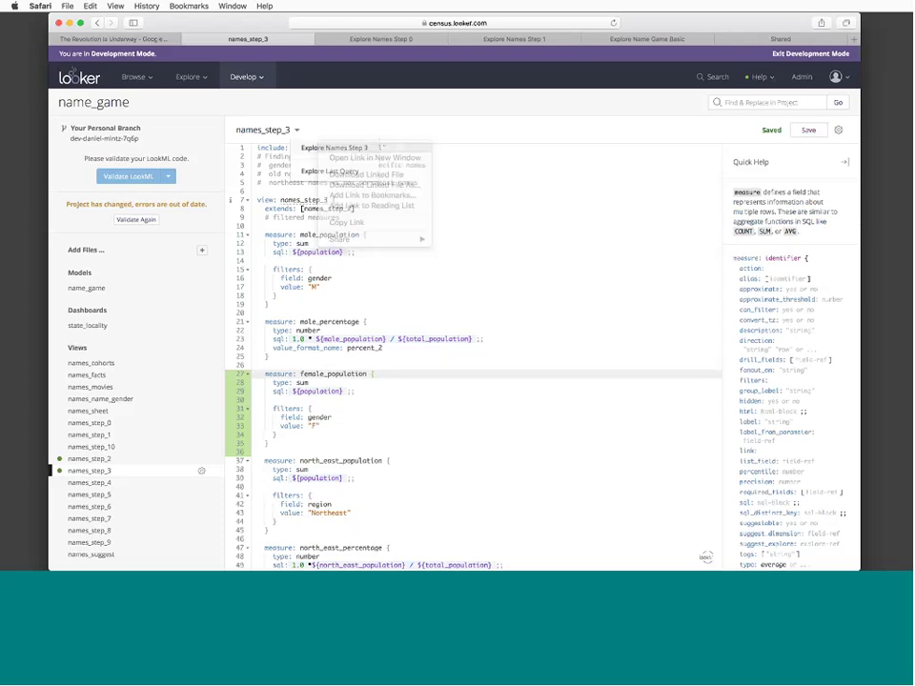
left_click(682, 42)
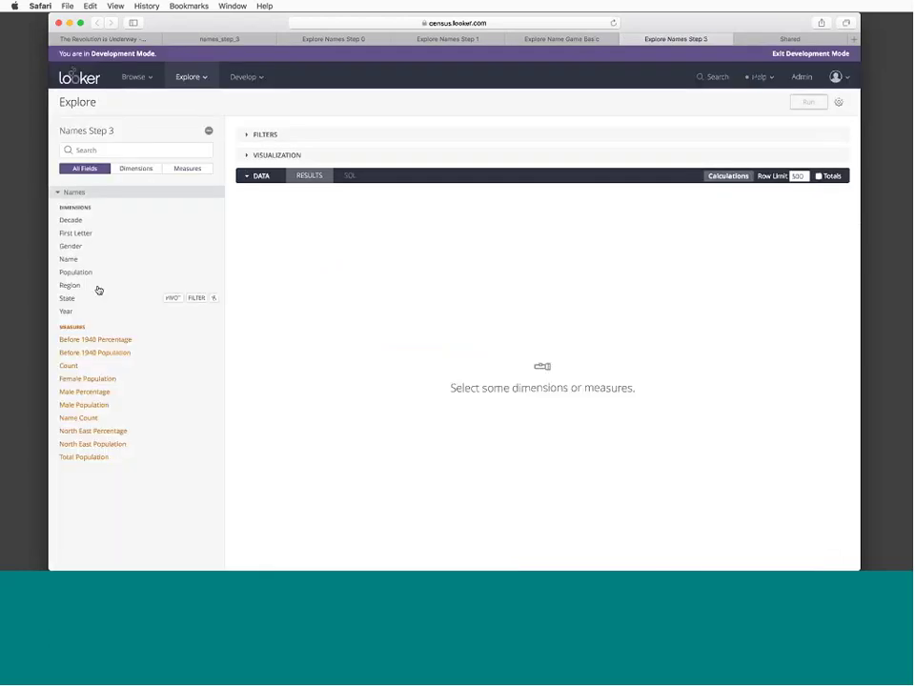
Query Female Population by Year, inspecting the CASE WHEN clause in the generated SQL before running the query
left_click(95, 380)
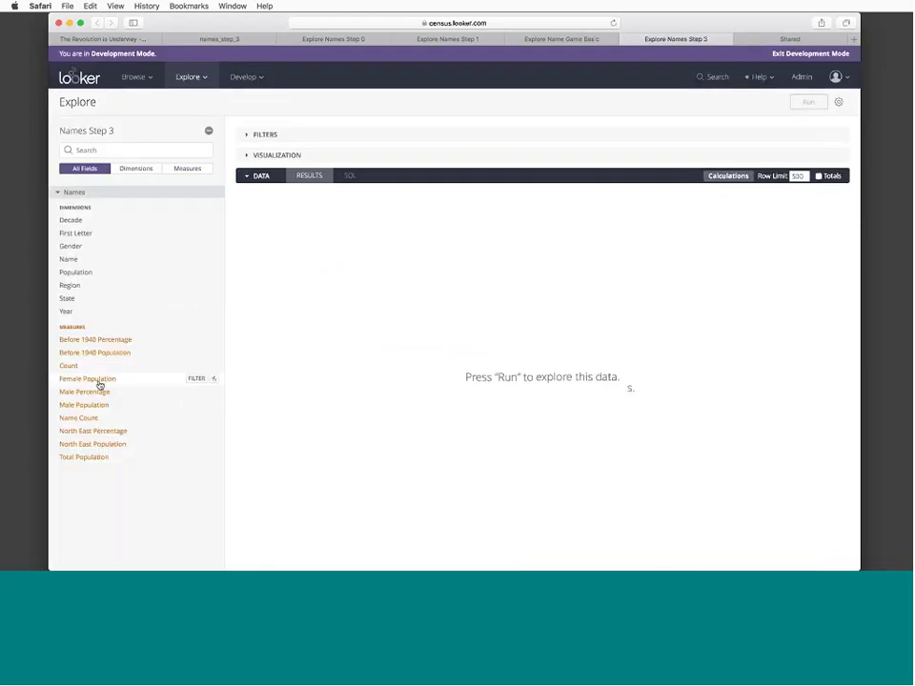
left_click(349, 176)
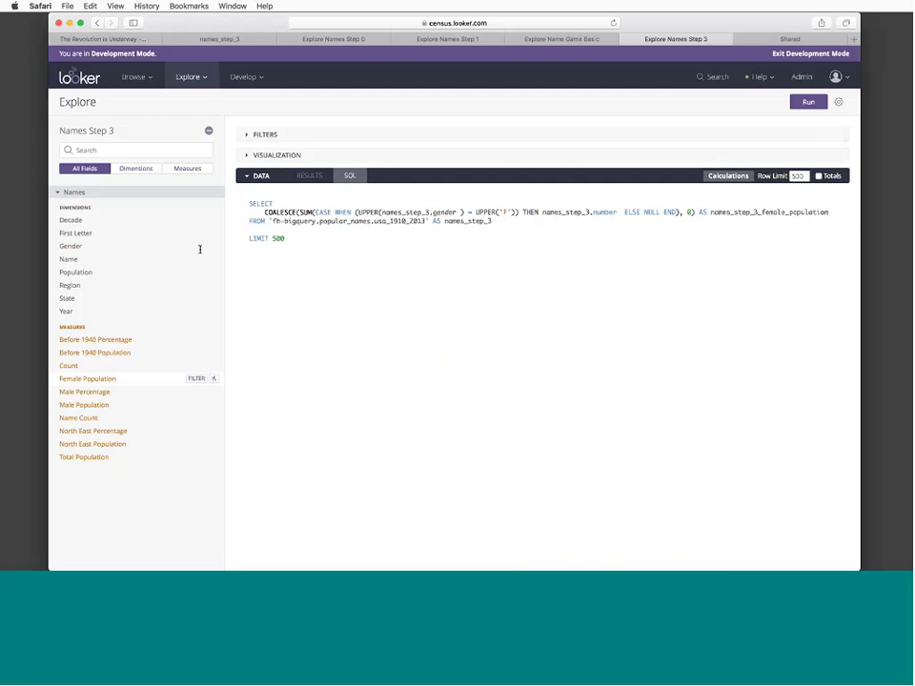
left_click(67, 312)
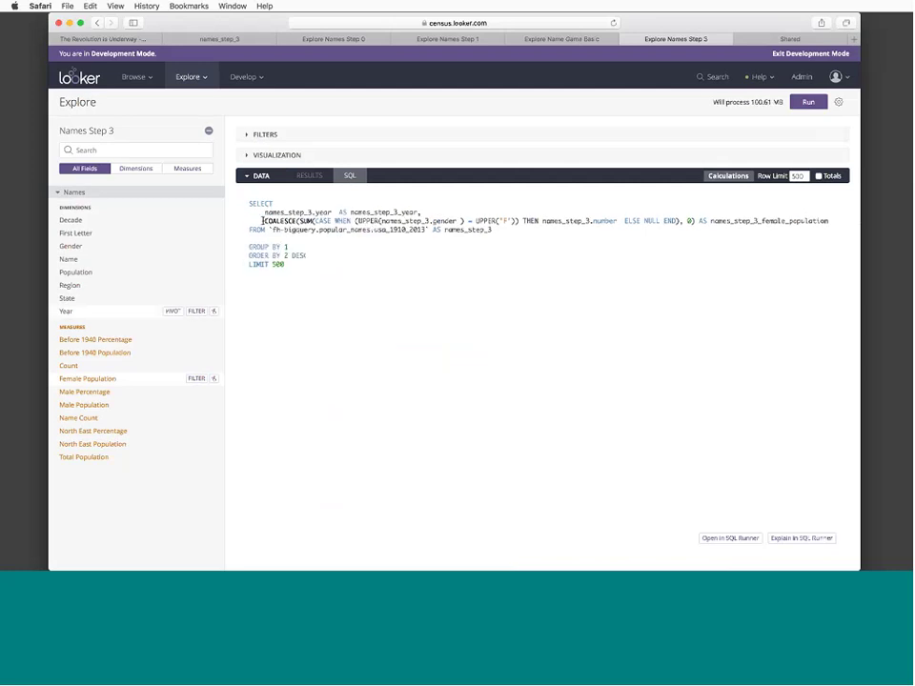
left_click_drag(263, 220, 523, 220)
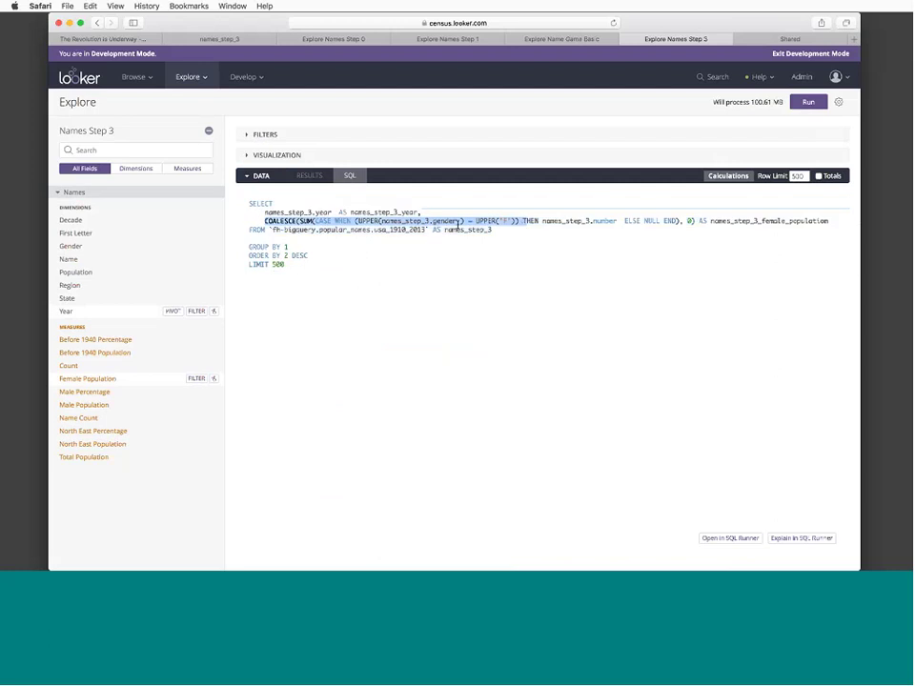
left_click(520, 220)
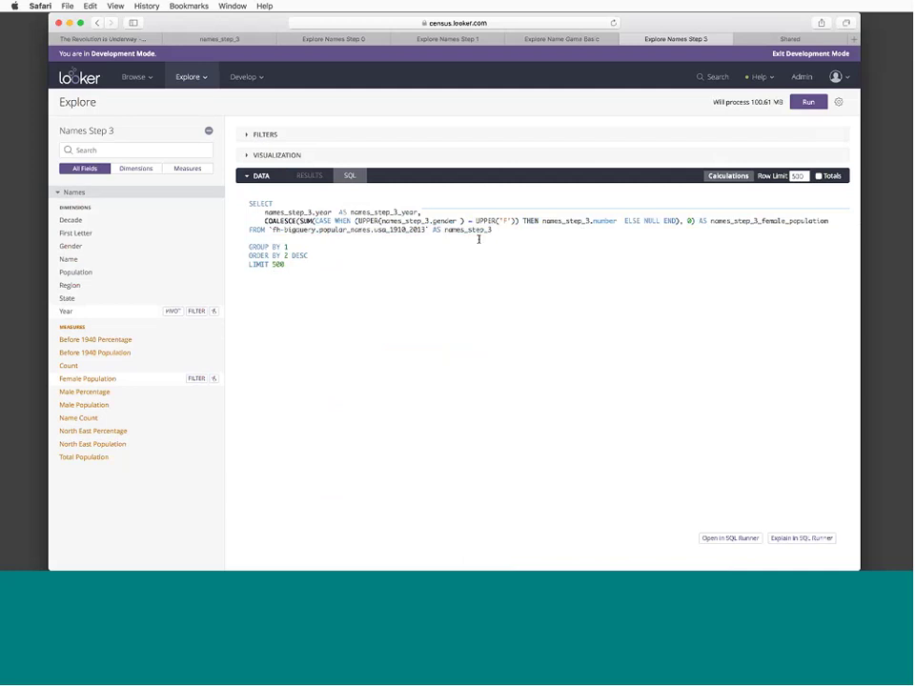
left_click(309, 175)
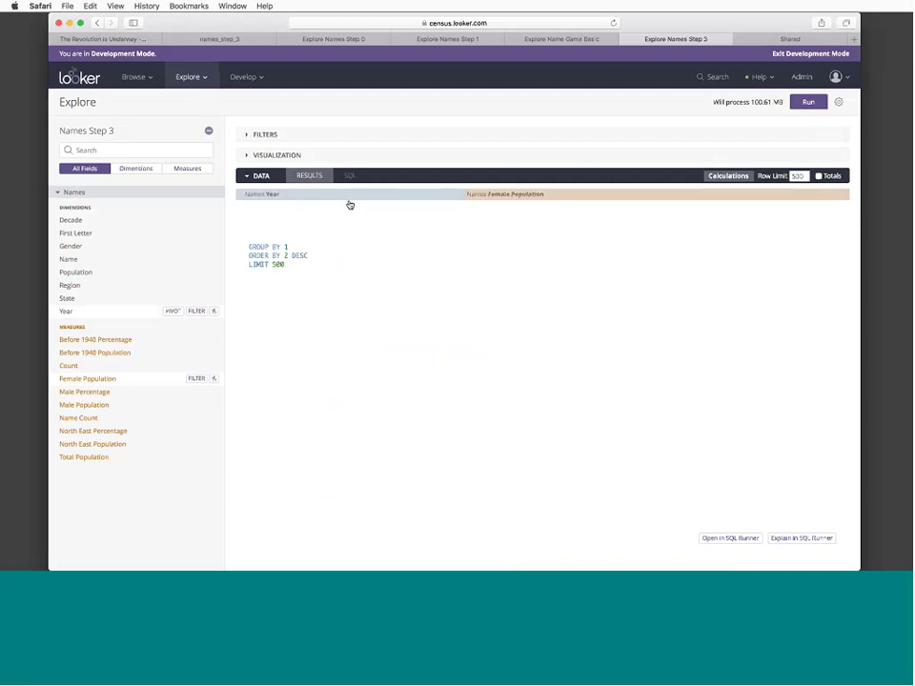
left_click(806, 102)
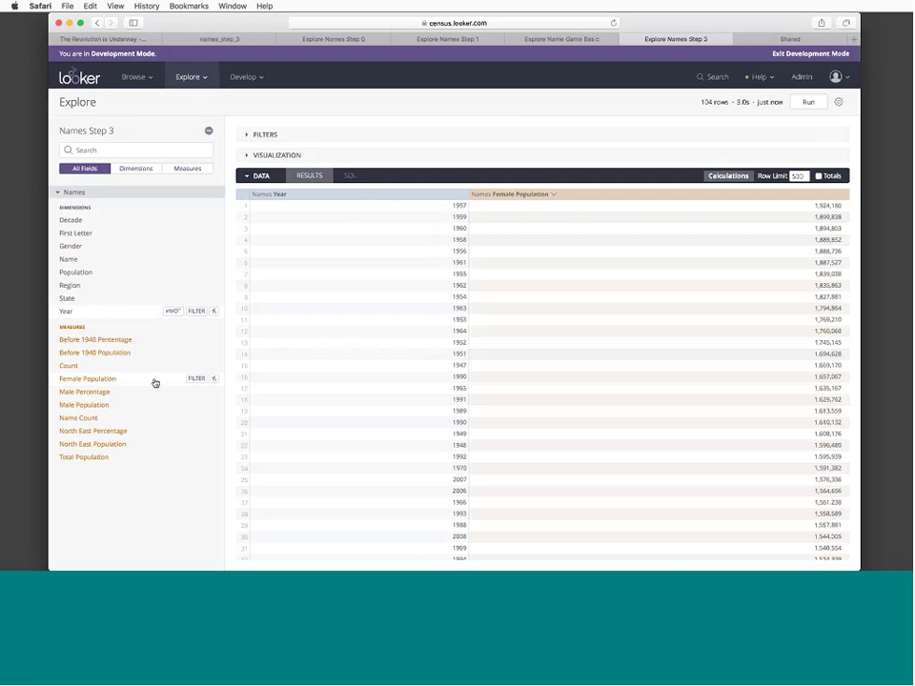
Check the LookML definition of Female Population, return to the explore and show the results as an enlarged chart without the data table
left_click(215, 379)
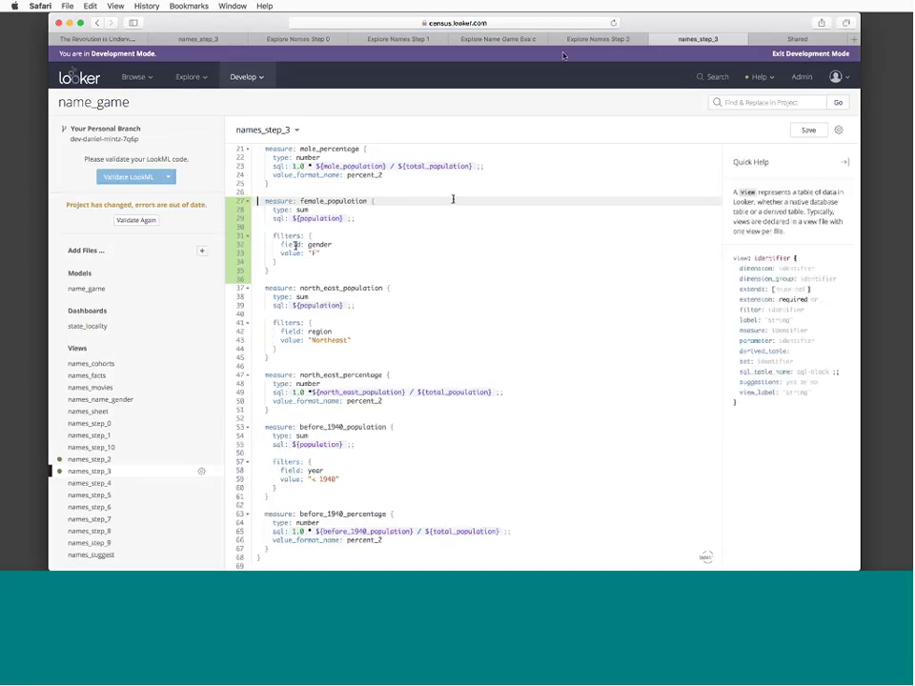
left_click(598, 38)
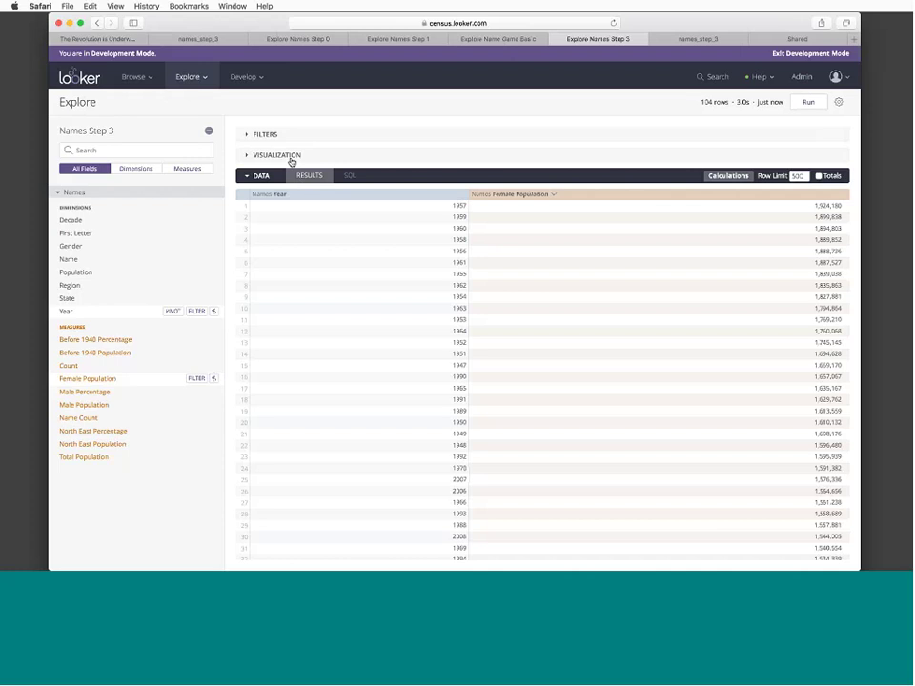
left_click(286, 156)
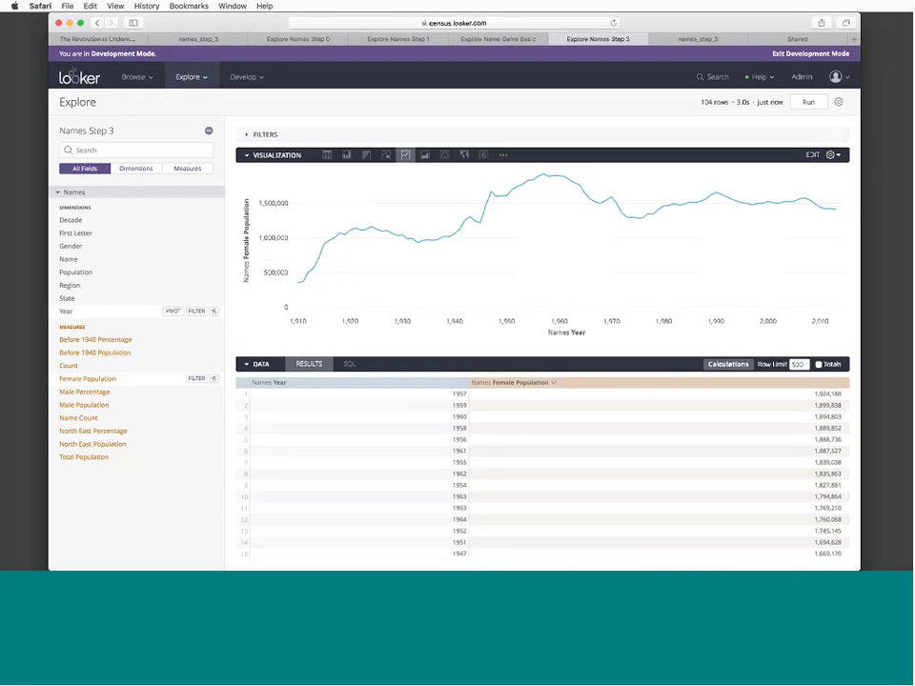
left_click(260, 363)
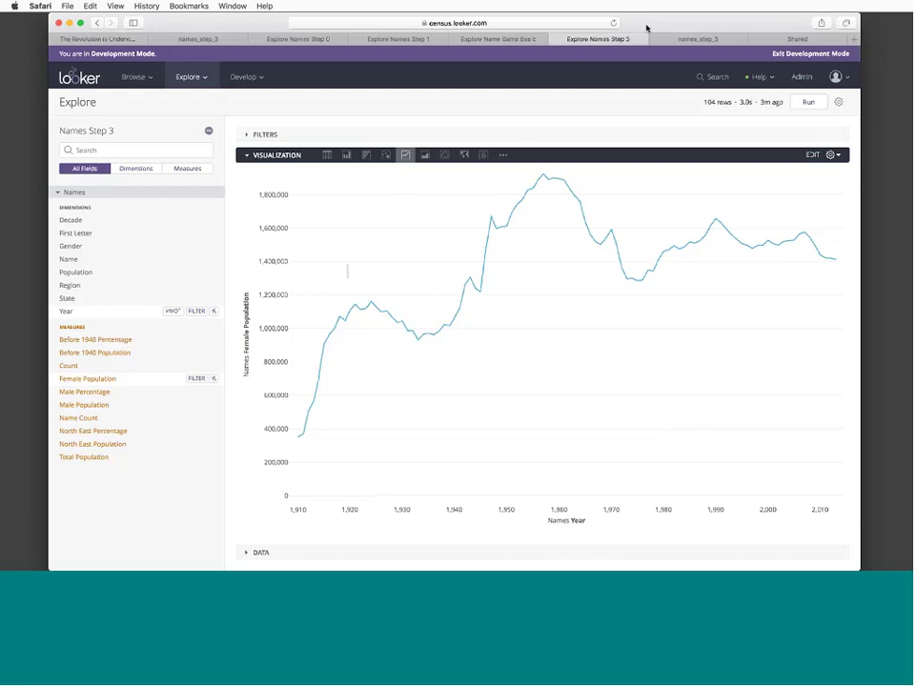
Return to the LookML project and open the names_cohorts view
left_click(198, 40)
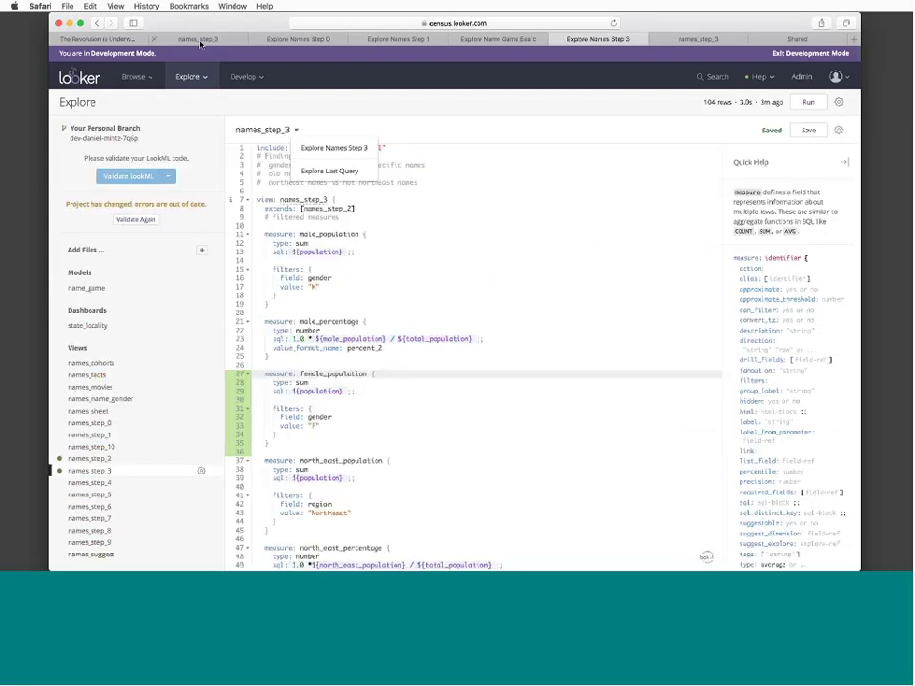
left_click(299, 255)
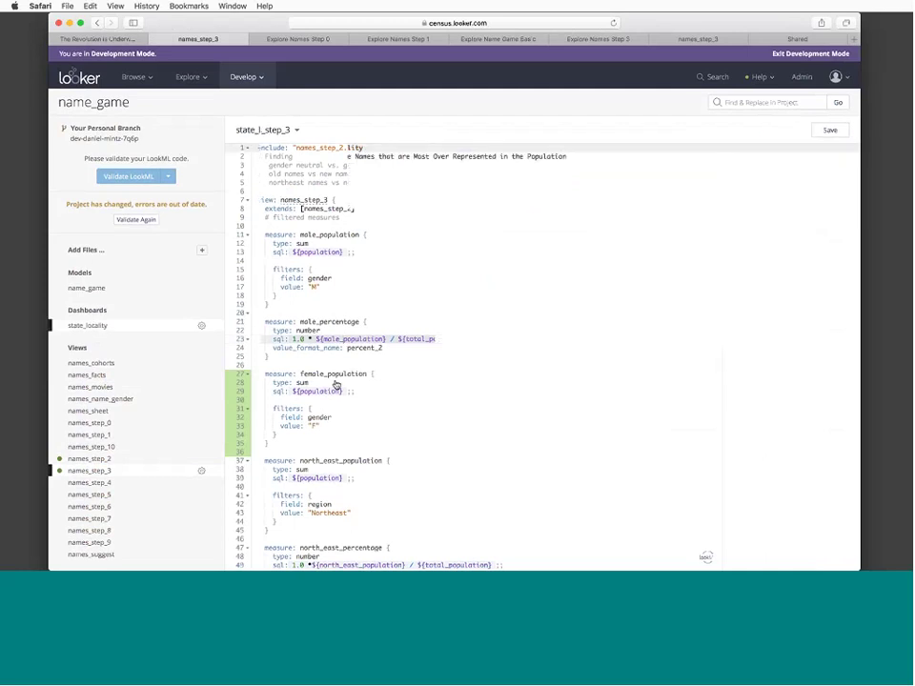
left_click(88, 362)
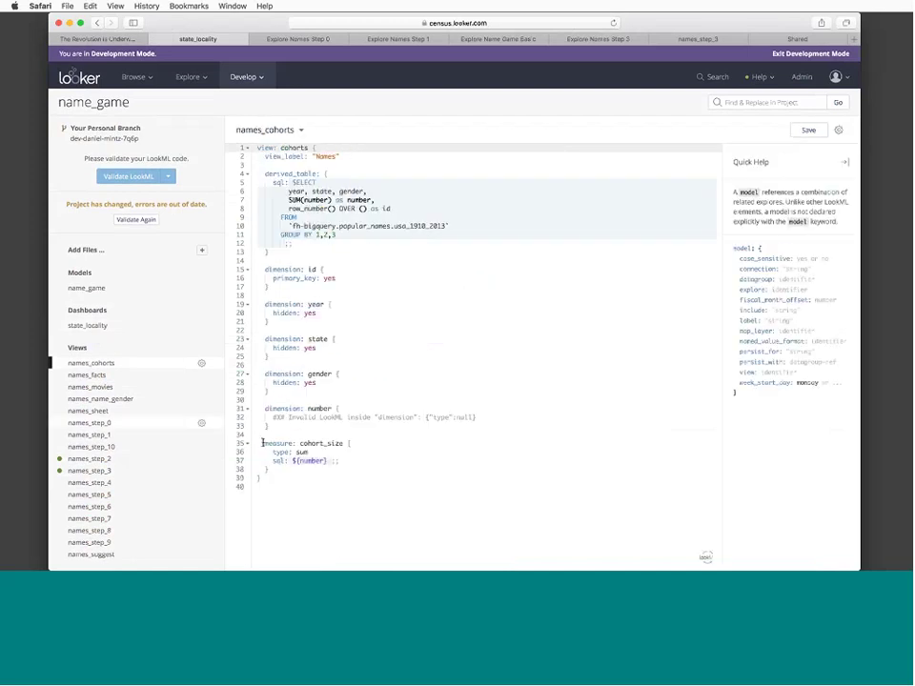
Open the names_step_0 view and examine its sql_table_name line, dimensions and count measure
left_click(96, 423)
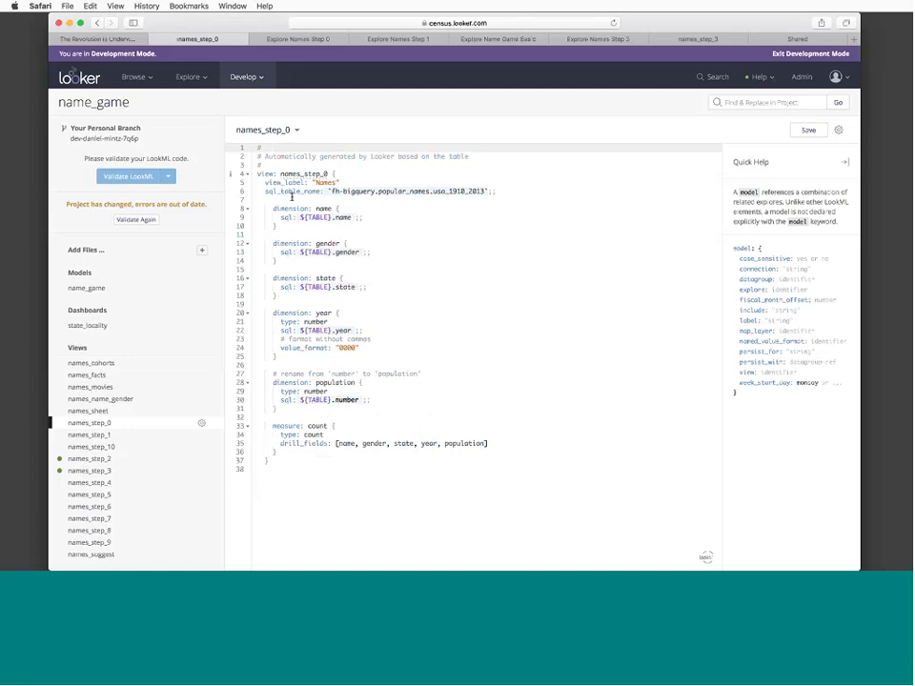
left_click(264, 191)
left_click_drag(265, 191, 493, 190)
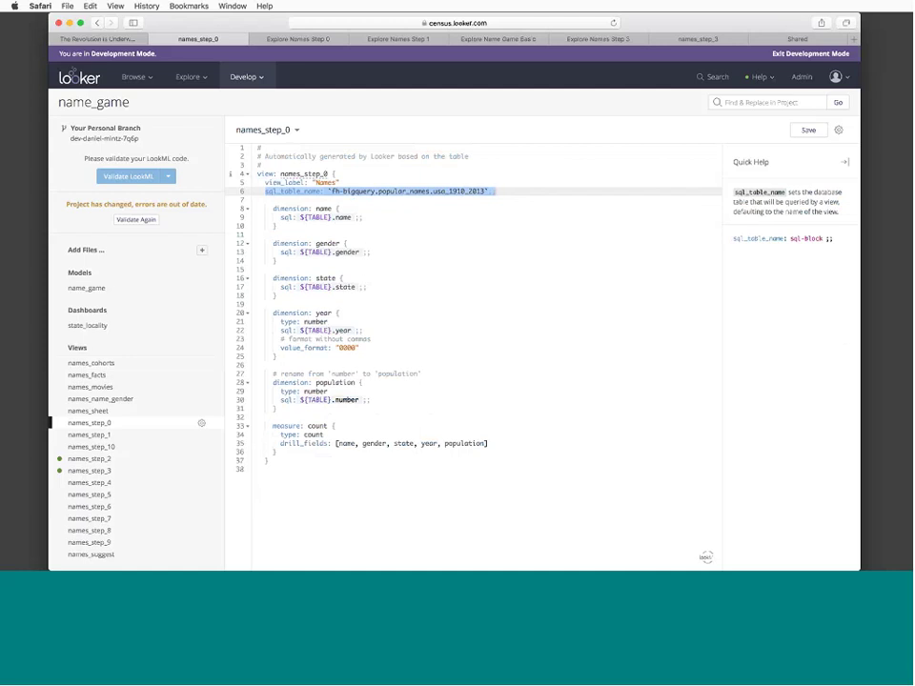
left_click(336, 227)
left_click(286, 426)
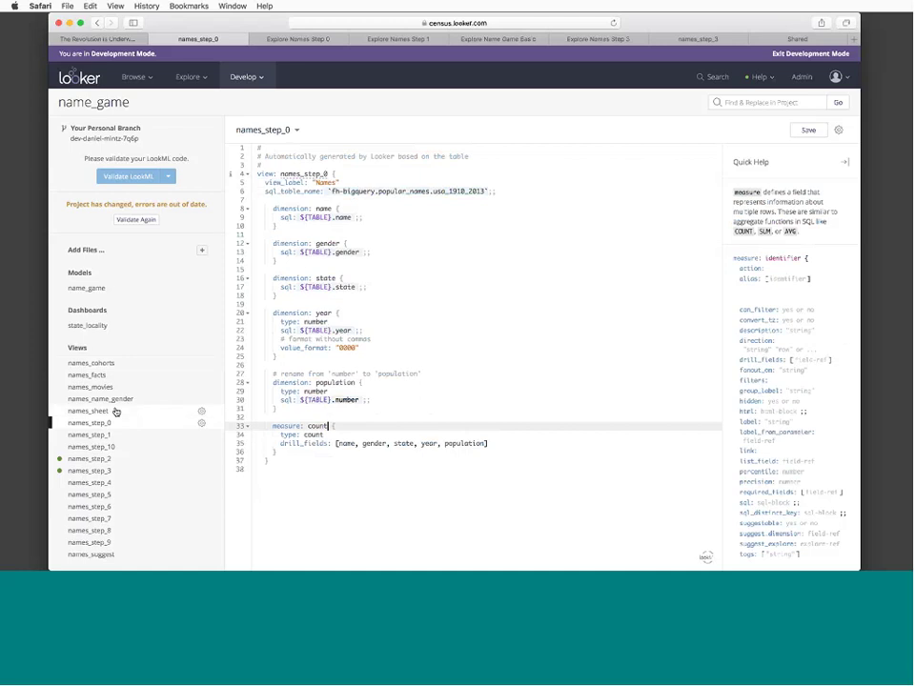
Reopen the names_cohorts view and examine the SQL of its derived table and the id dimension
left_click(137, 364)
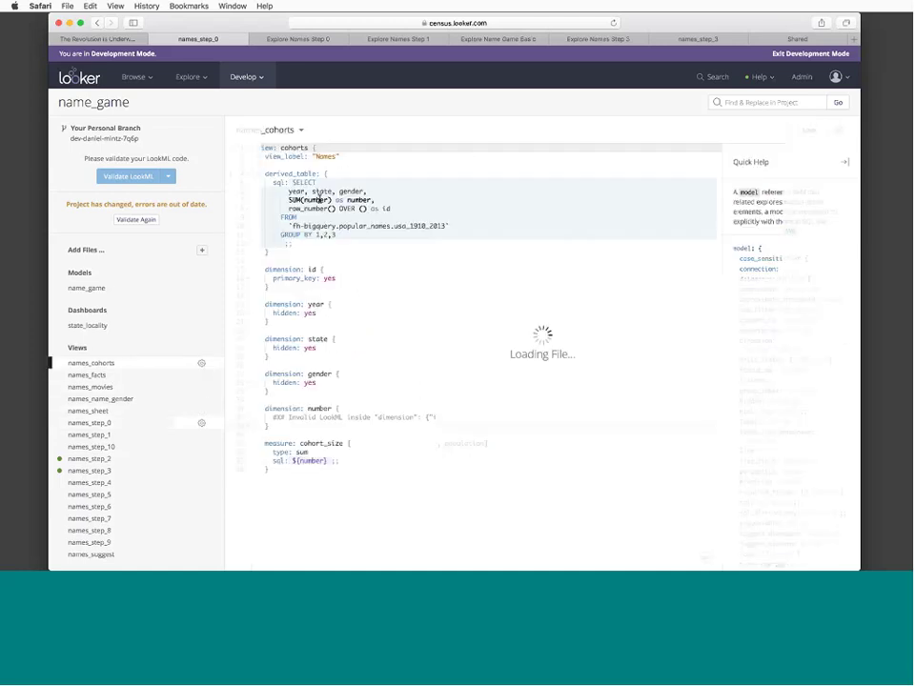
left_click(292, 173)
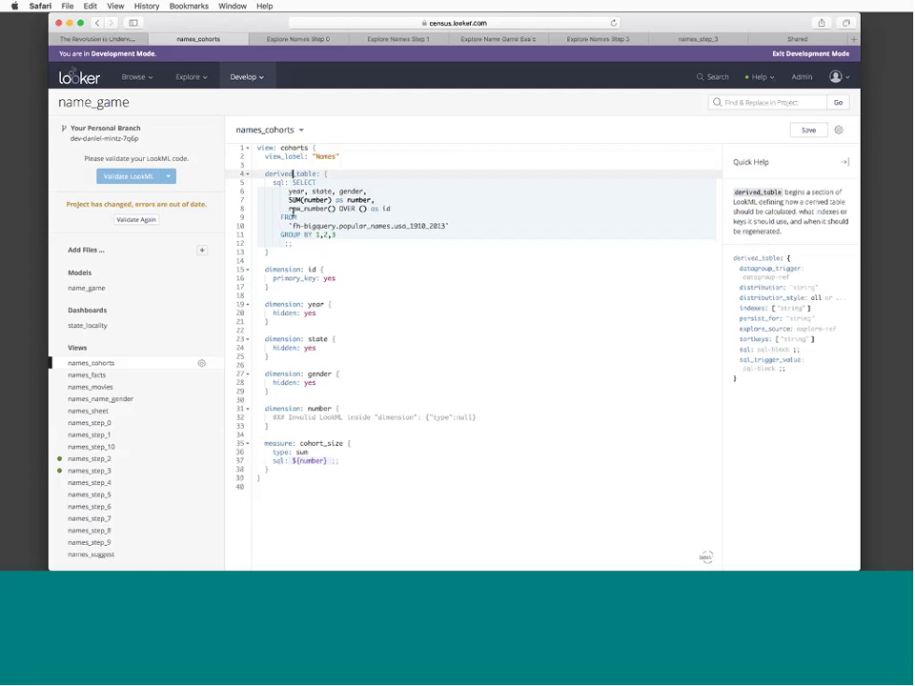
left_click(276, 181)
left_click(292, 173)
left_click(292, 182)
key("Down")
left_click(323, 271)
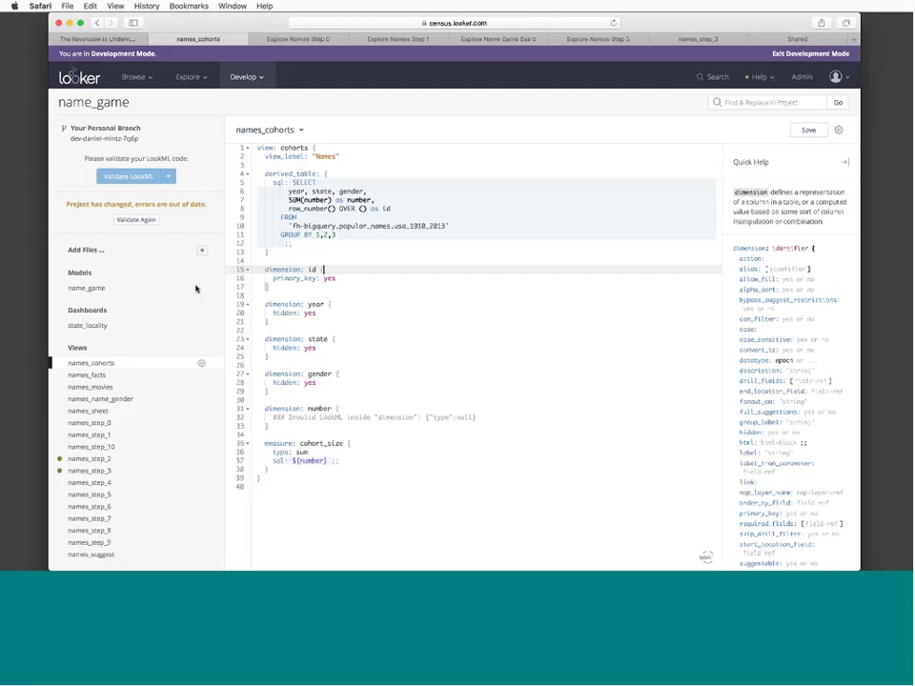
Open the name_game model and examine the cohorts join in the names_step_4 explore, including its sql_on conditions and relationship
left_click(116, 289)
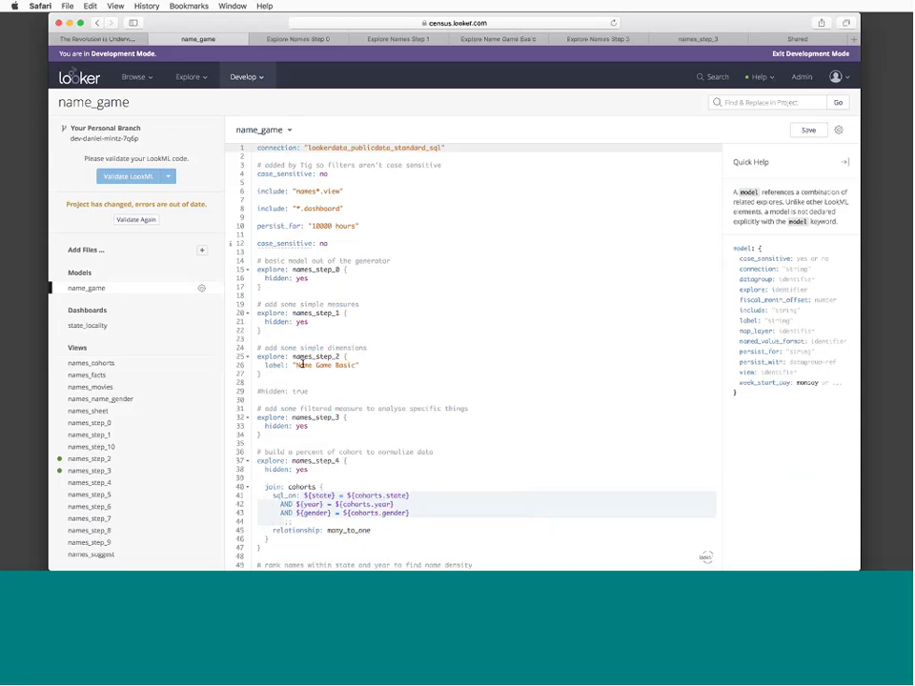
scroll(301, 365, "down", 3)
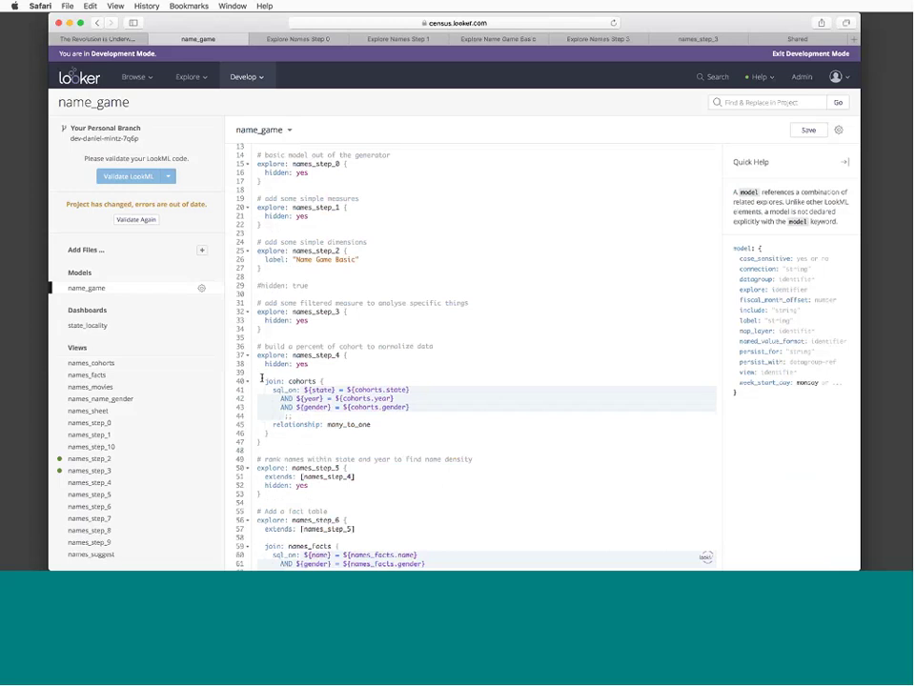
left_click(264, 381)
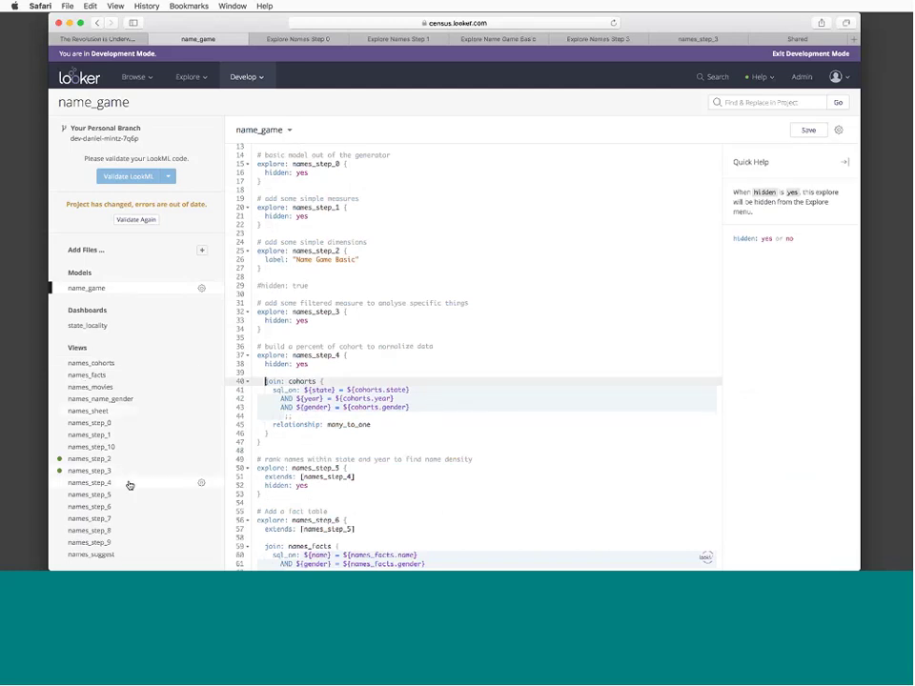
left_click(325, 391)
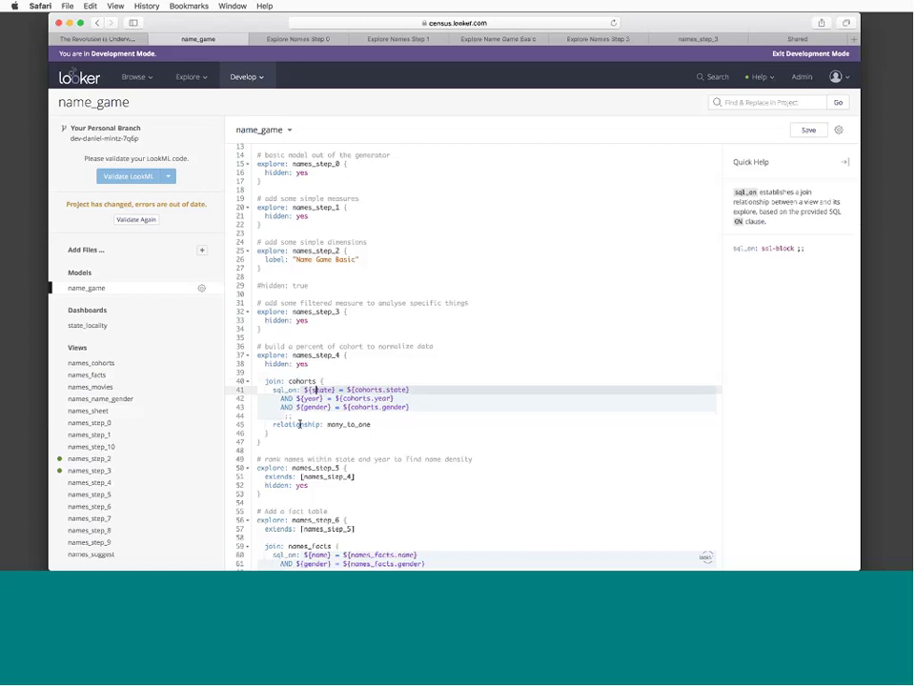
left_click(353, 433)
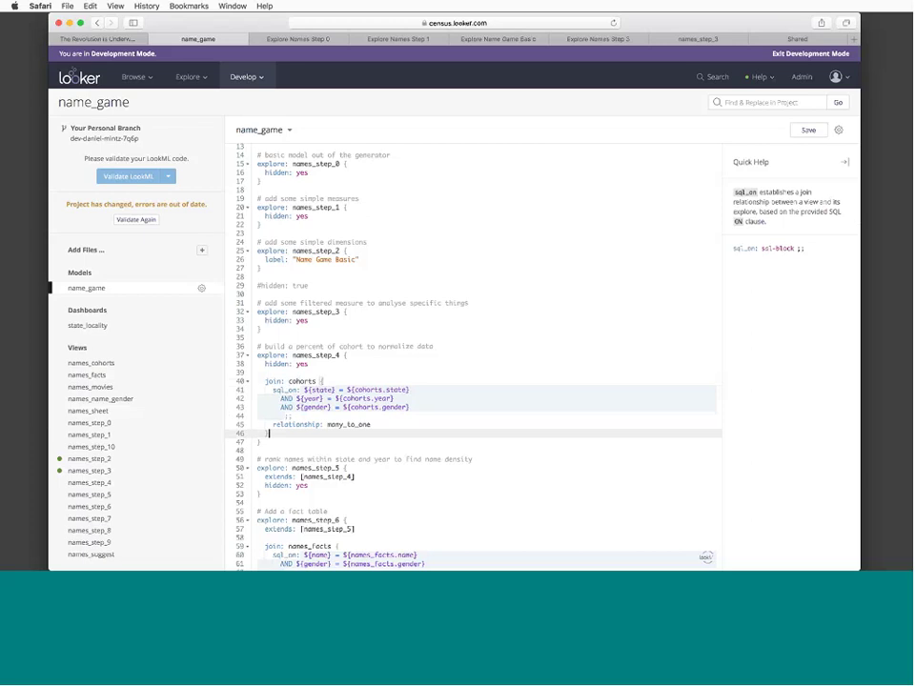
Open the names_step_4 view and bring up its Names Step 4 explore in a new browser tab
left_click(116, 486)
right_click(298, 133)
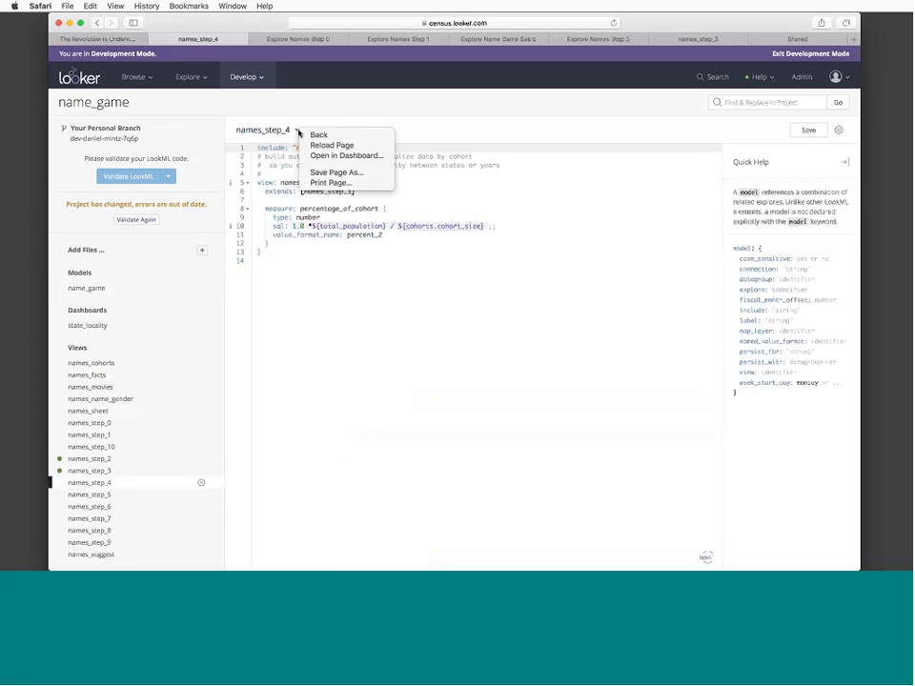
left_click(298, 133)
left_click(298, 134)
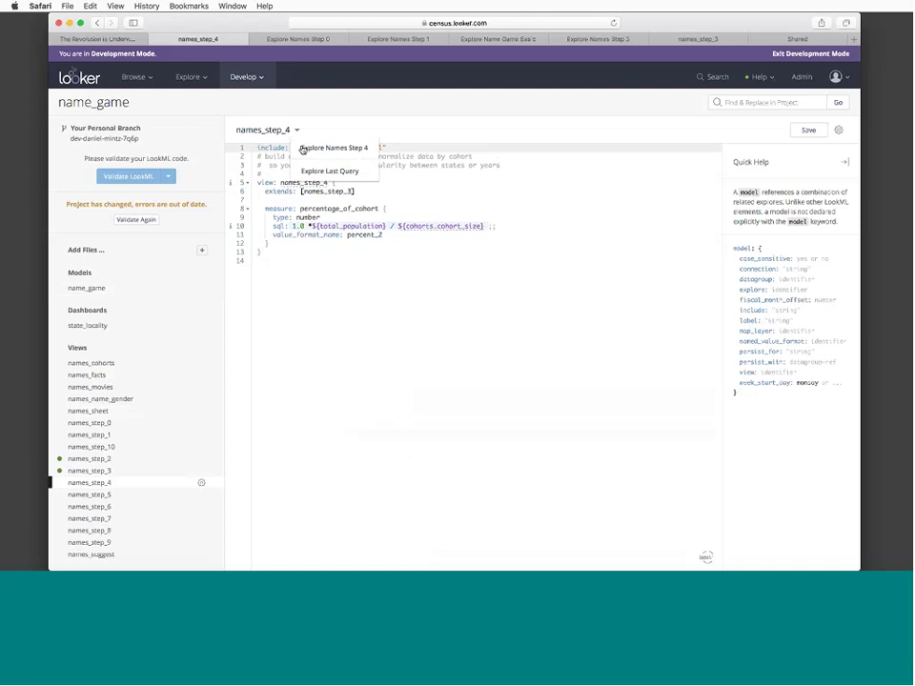
right_click(314, 151)
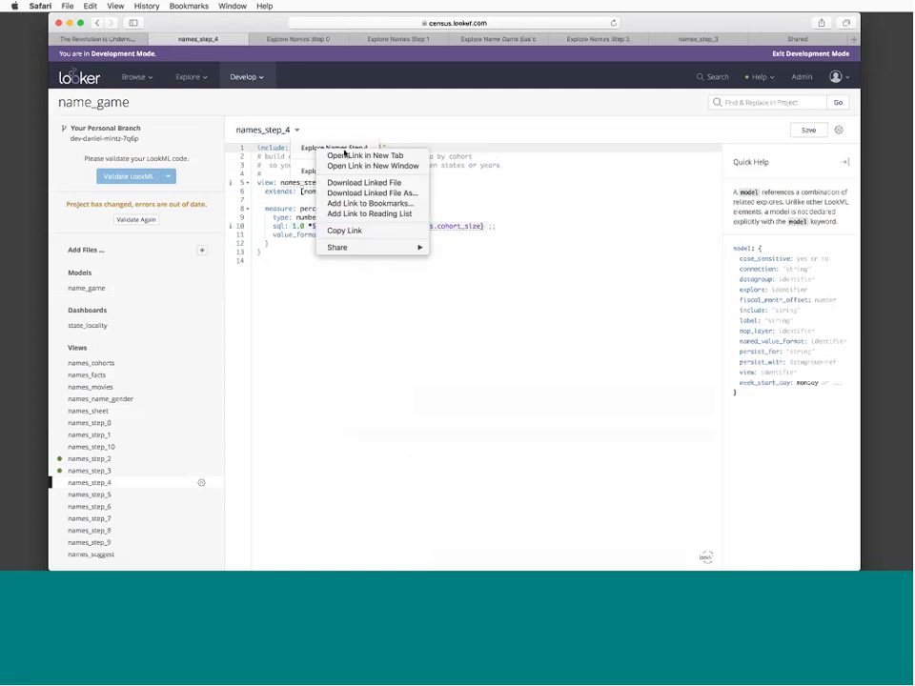
left_click(345, 154)
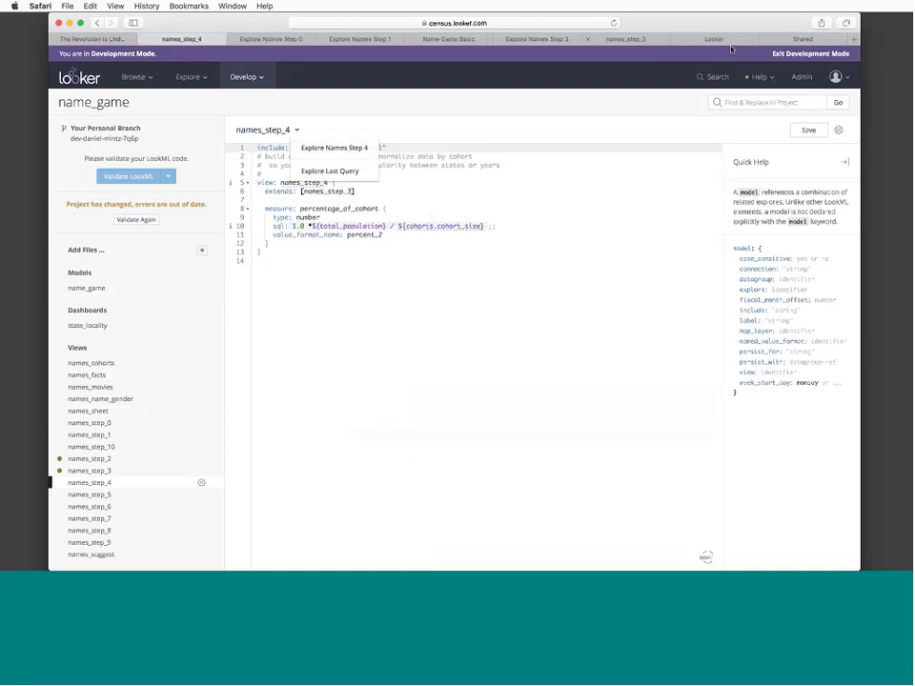
left_click(717, 40)
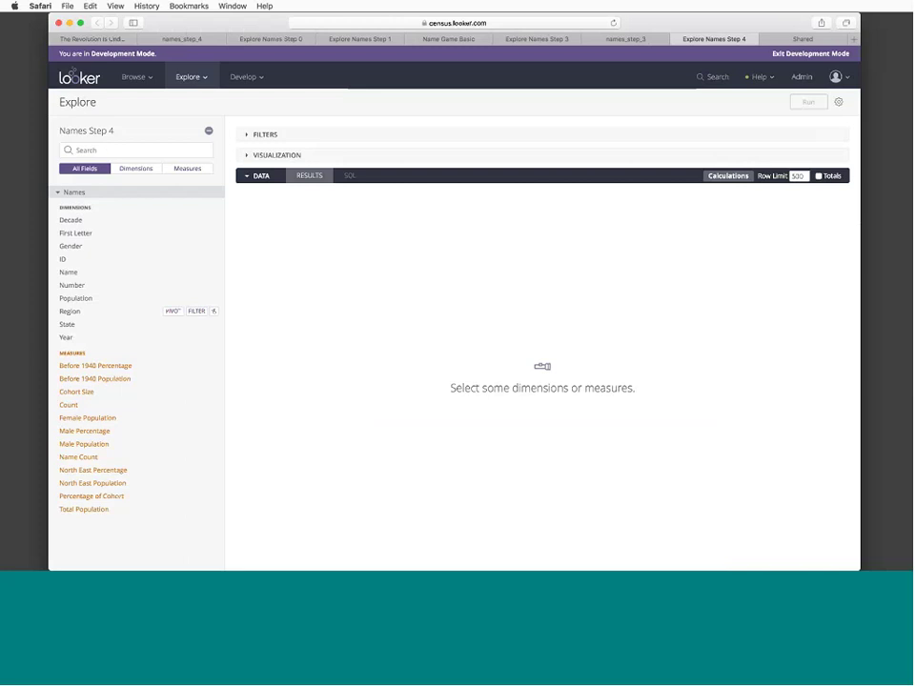
Add an "is equal to" filter on the Name dimension and enter the first name to look up
left_click(195, 273)
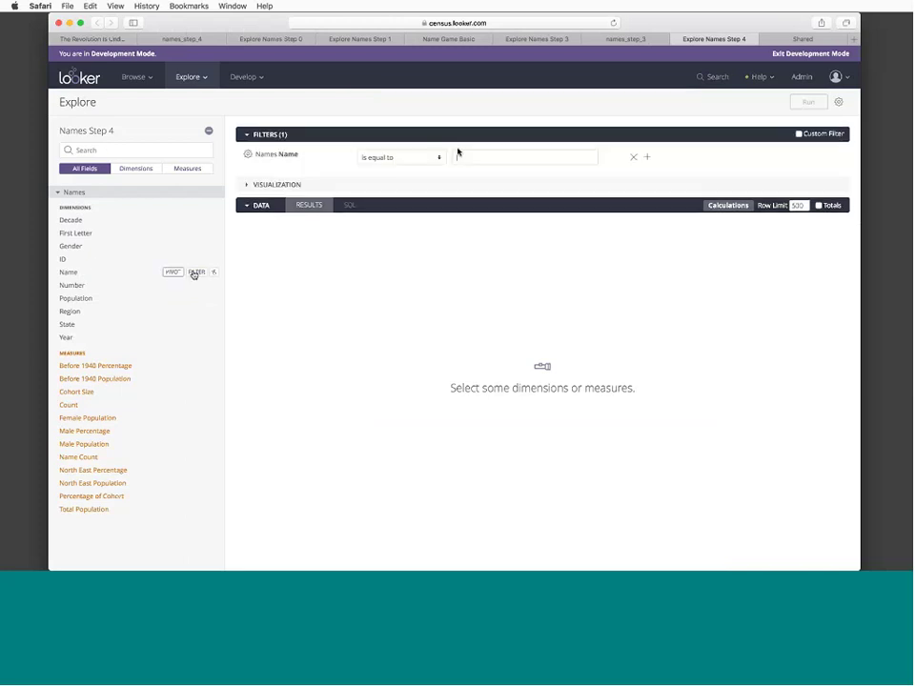
left_click(488, 157)
type("Daniel")
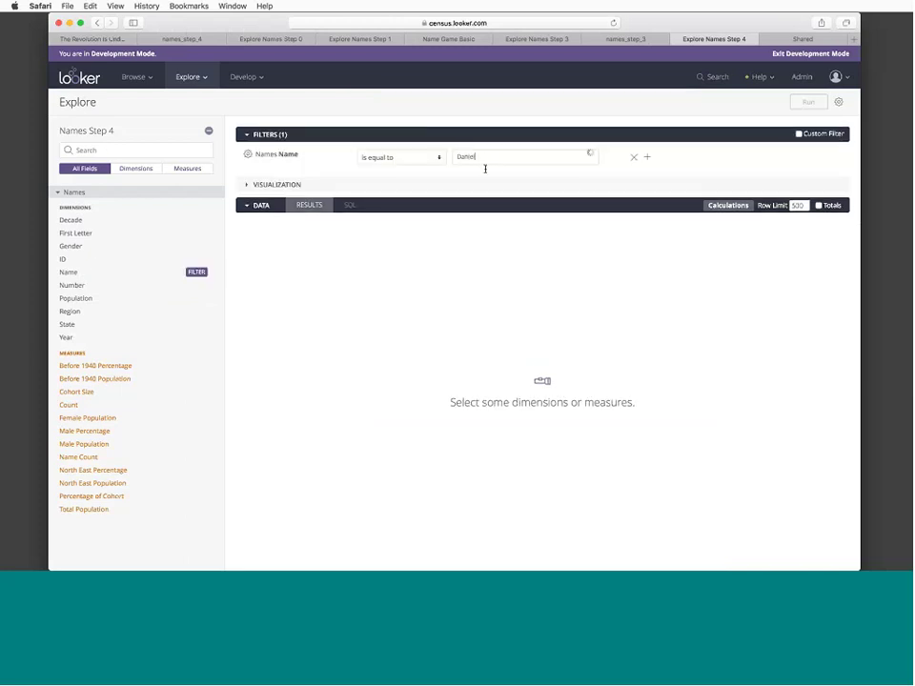
Apply the entered name filter, run a query of Percentage of Cohort by Year, and view its generated SQL
key("Return")
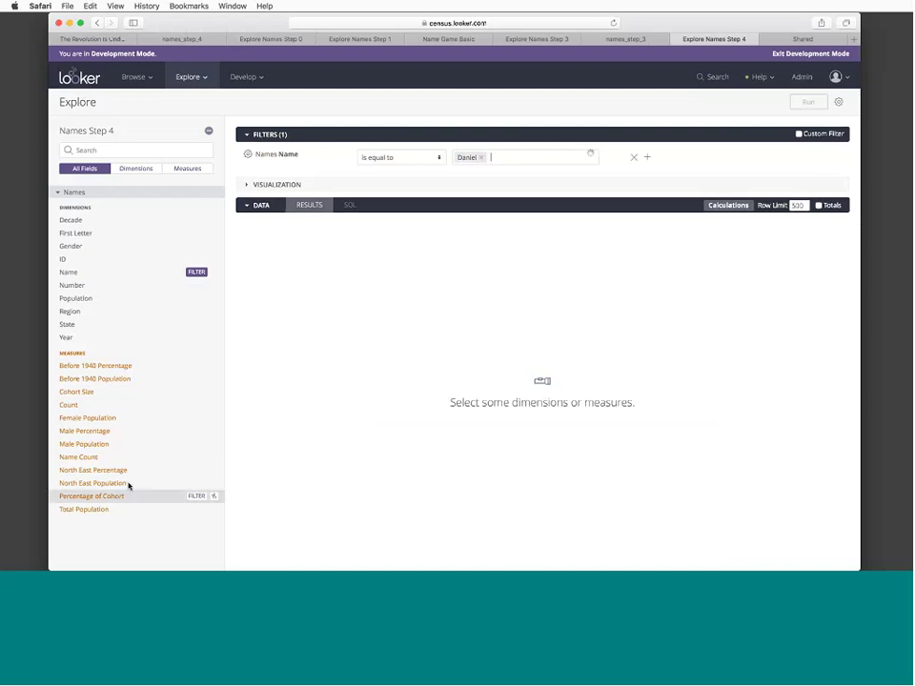
left_click(100, 496)
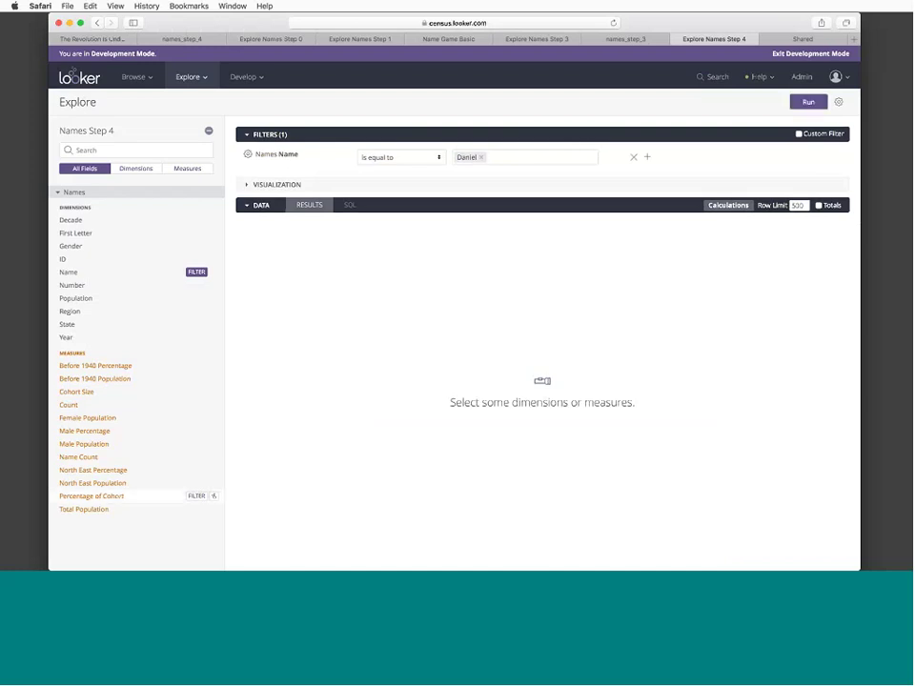
left_click(66, 337)
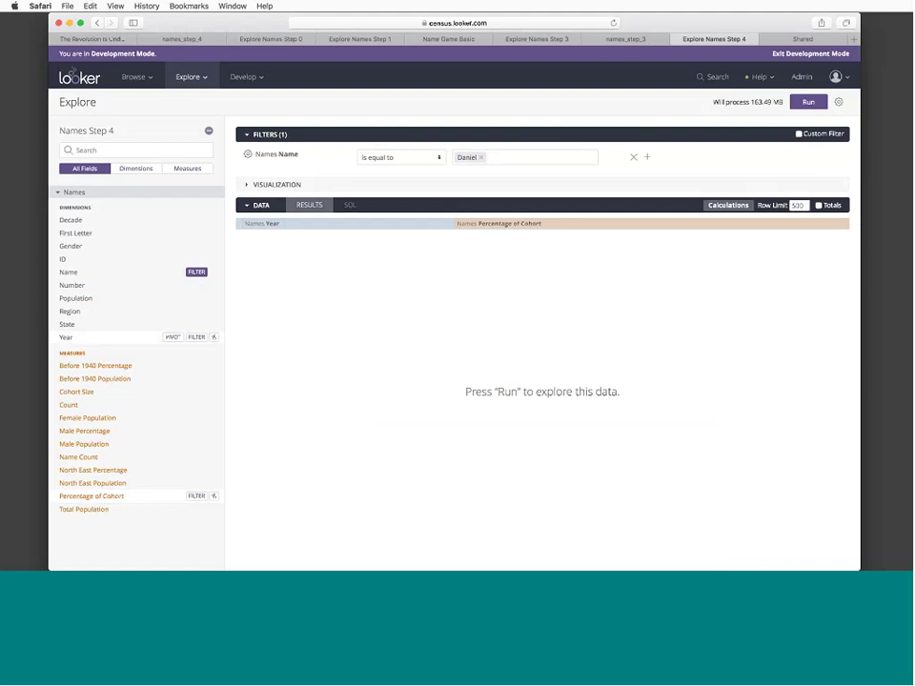
left_click(808, 102)
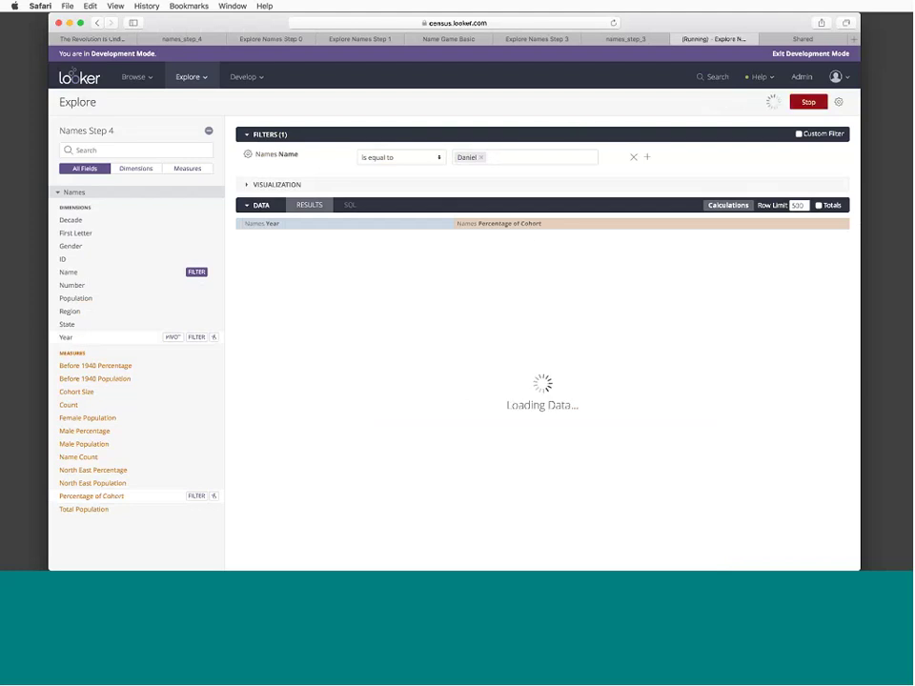
left_click(347, 205)
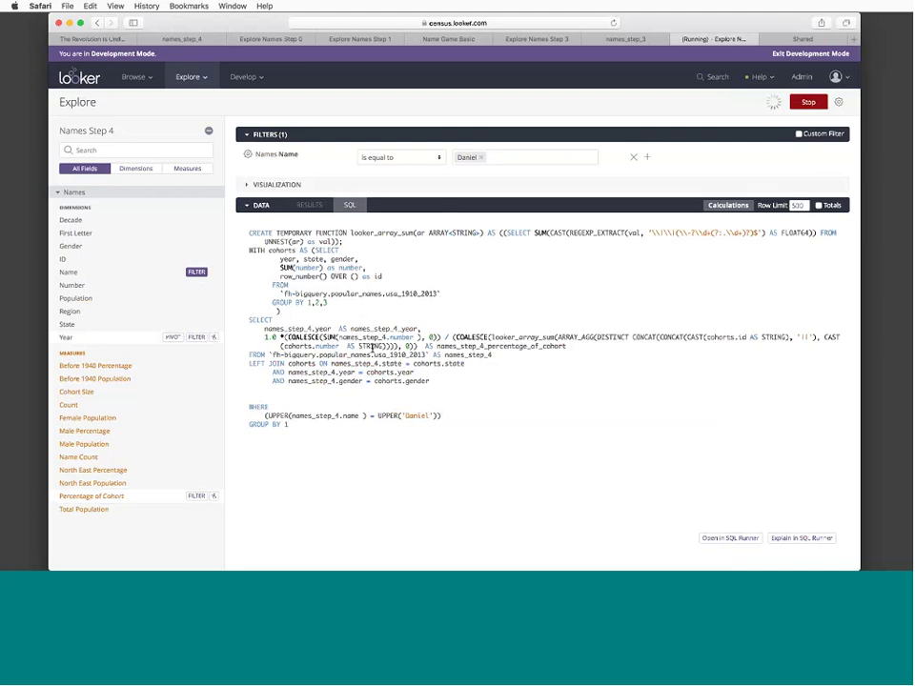
left_click(309, 206)
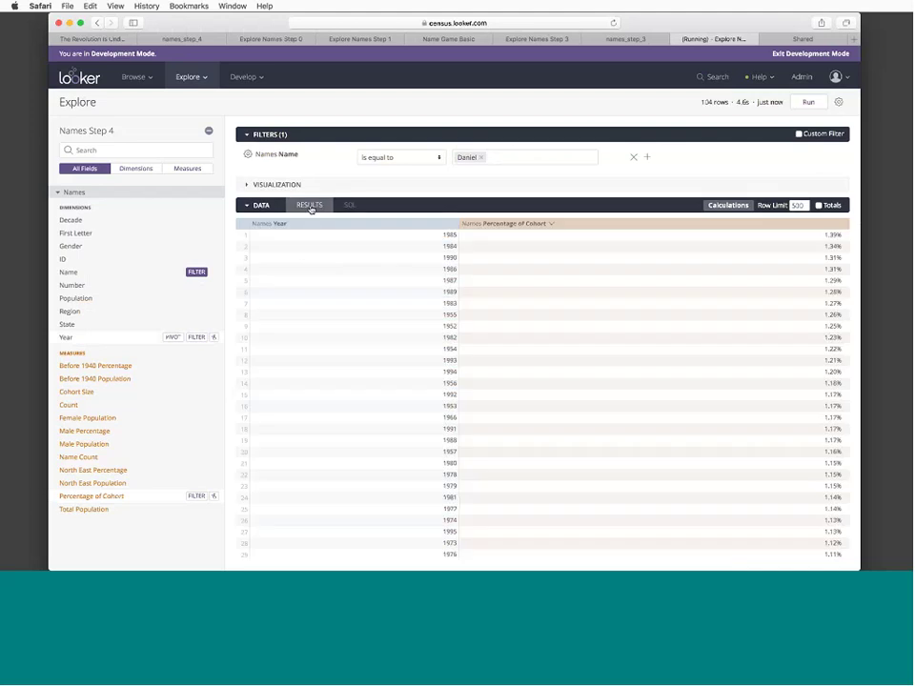
Sort the results by Year in descending order and display the line chart with the field picker collapsed
left_click(316, 227)
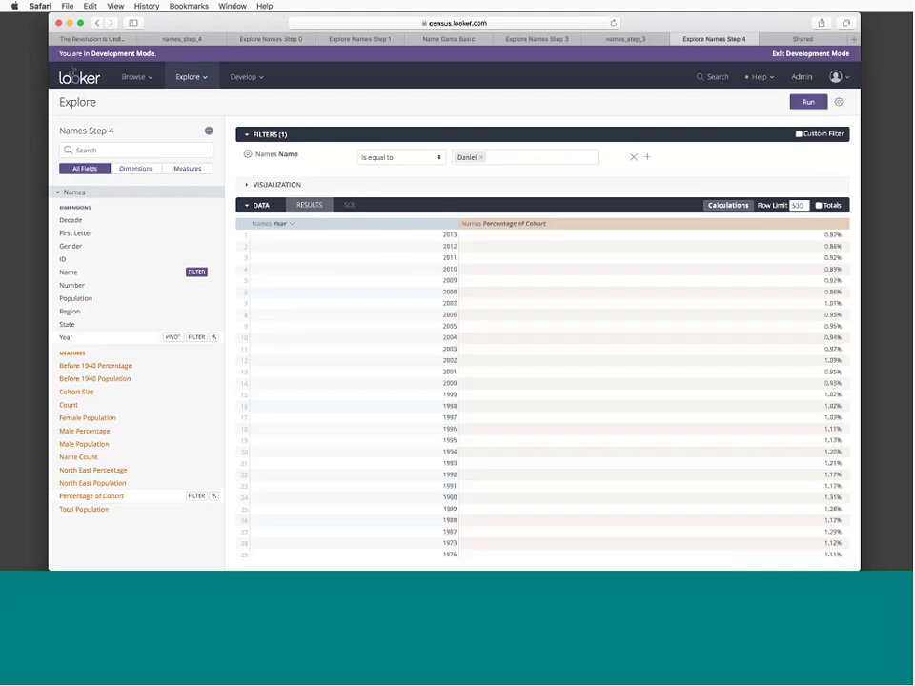
left_click(294, 186)
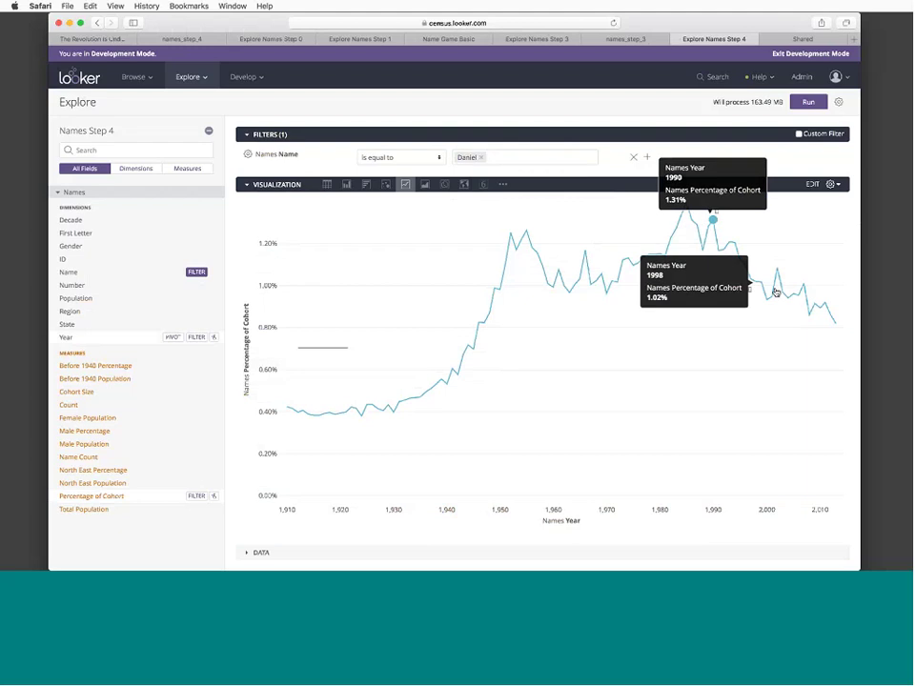
left_click(209, 130)
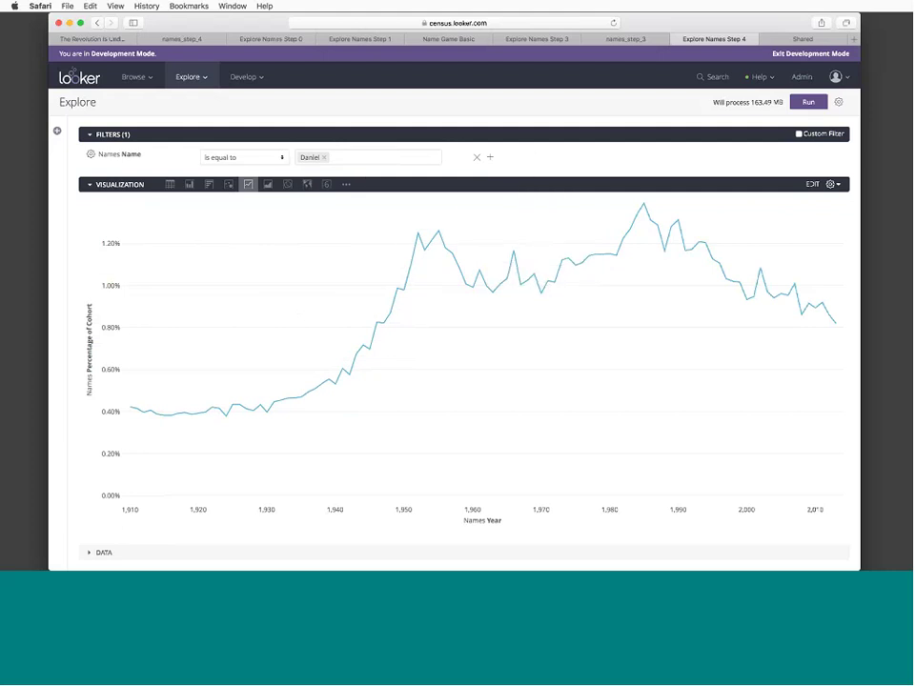
Switch to the demo.looker.com instance and open the Business Pulse dashboard from the shared E-Commerce space
left_click(792, 41)
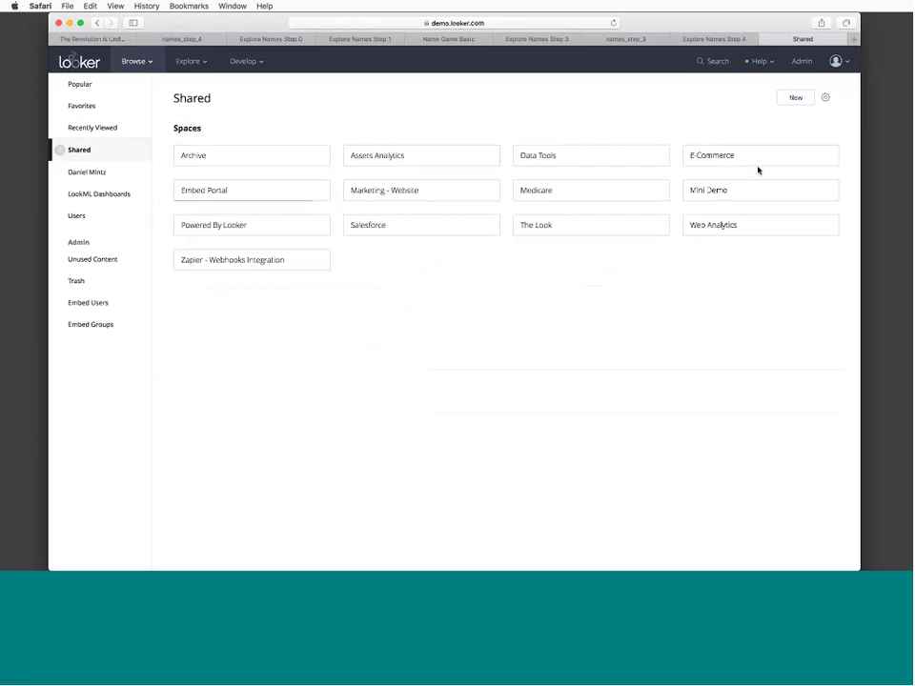
left_click(724, 157)
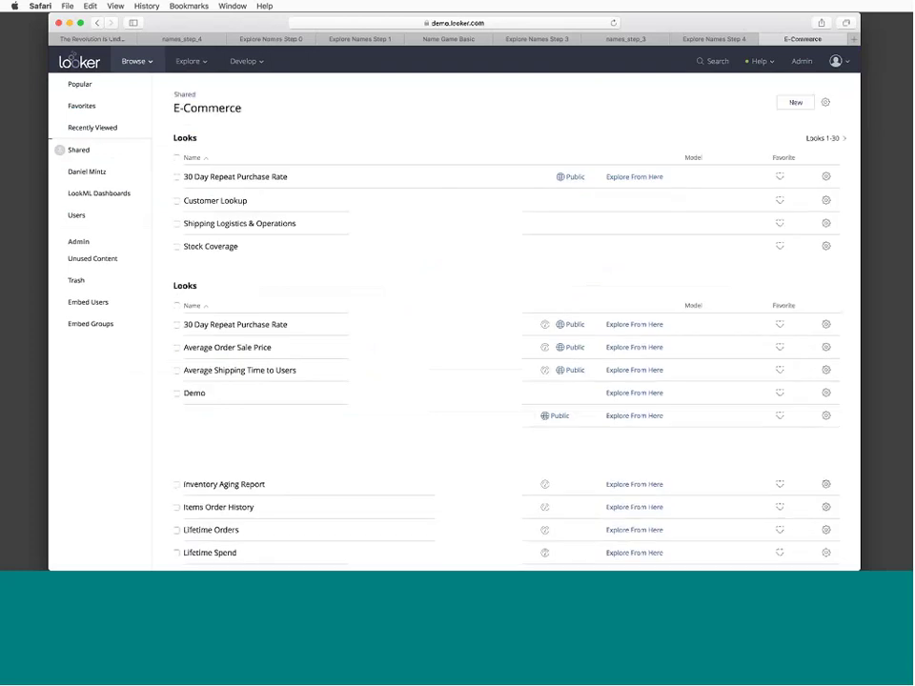
left_click(218, 178)
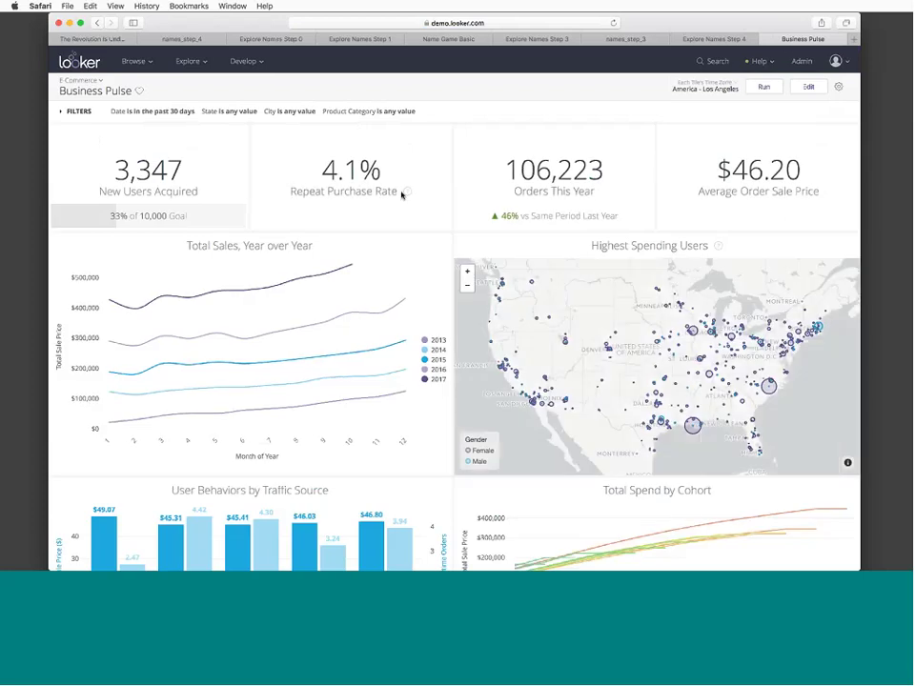
Drill into the month 10 point of 2017 in Total Sales, Year over Year, and look through all its order details
mouse_move(355, 268)
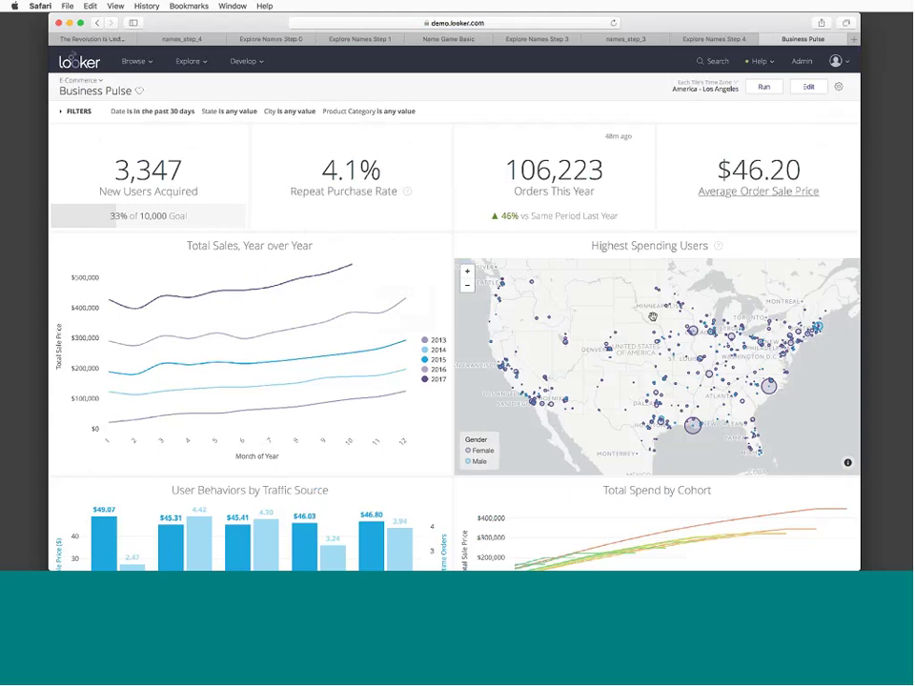
mouse_move(407, 304)
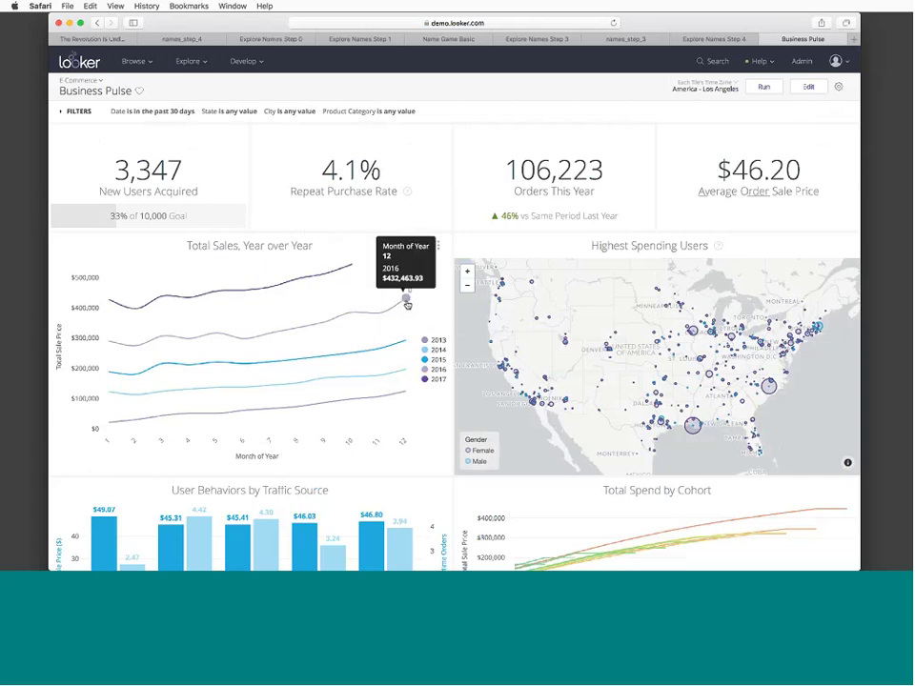
left_click(353, 267)
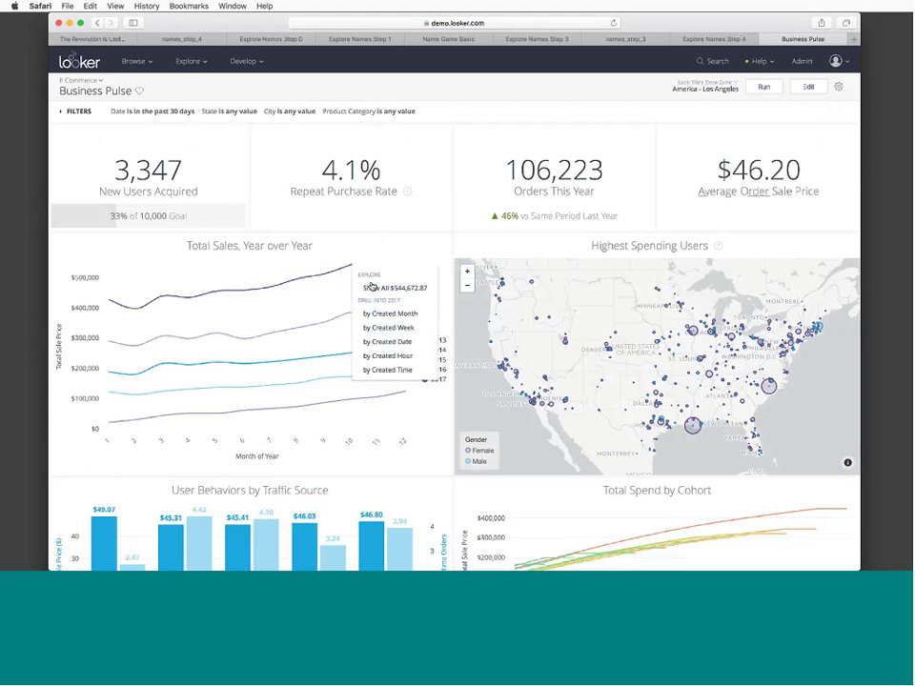
key("Escape")
left_click(371, 286)
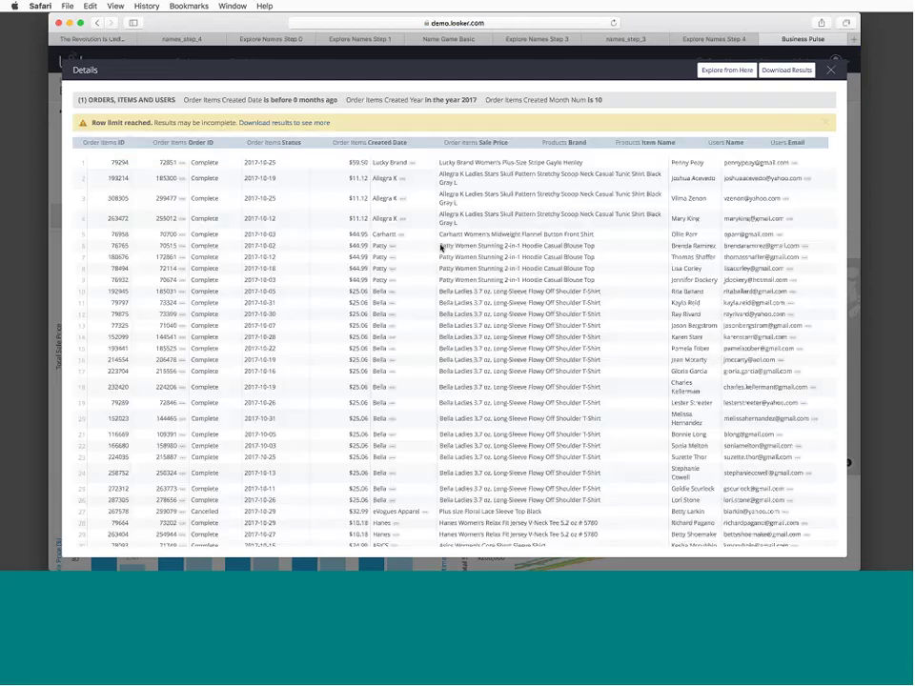
scroll(440, 245, "down", 1)
scroll(440, 244, "down", 10)
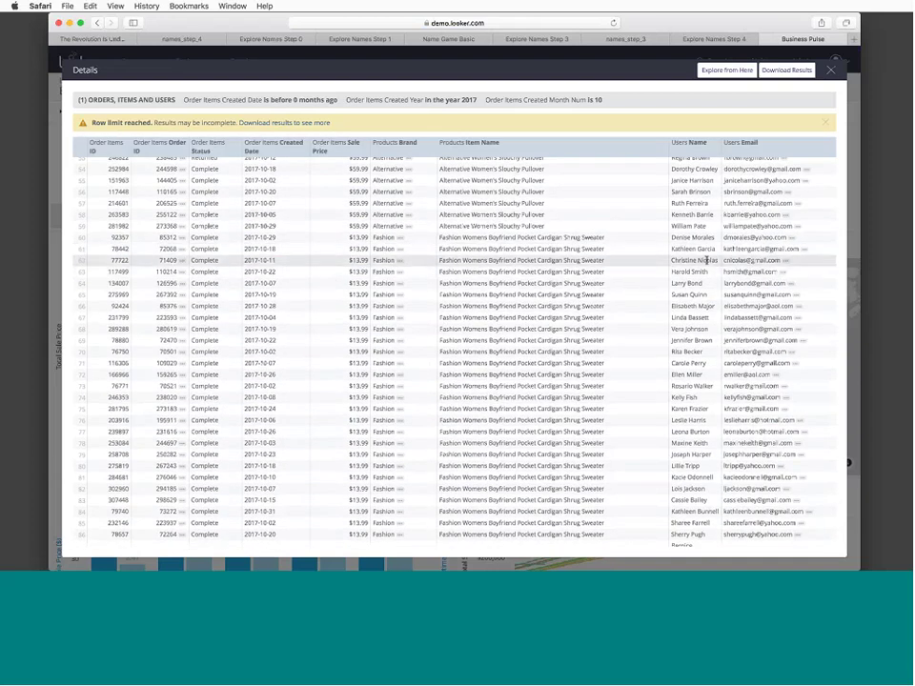
Open the User Lookup Dashboard for a customer's email in the order details and review the items order history
left_click(783, 262)
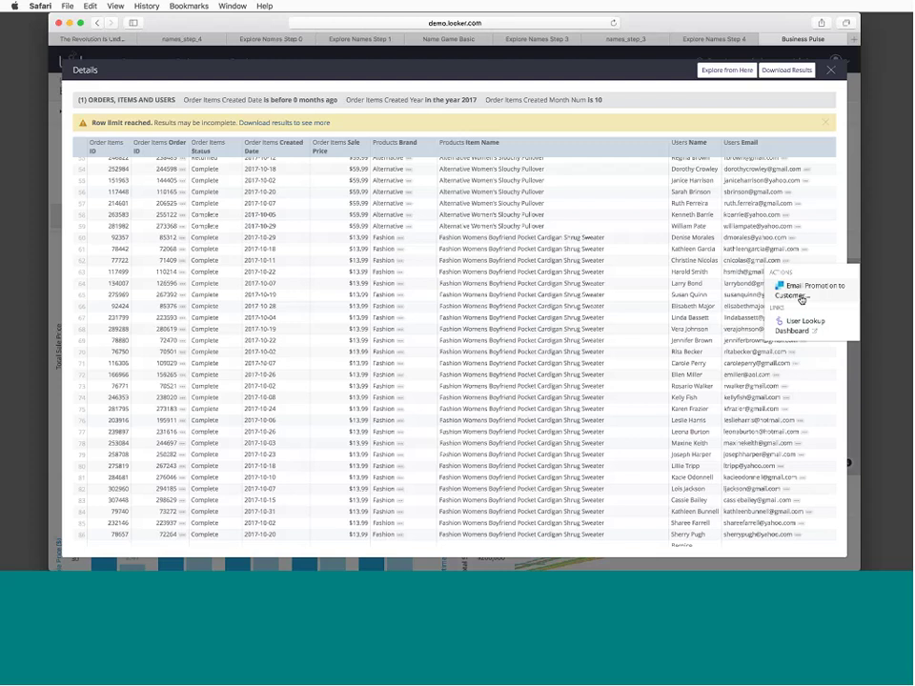
left_click(796, 324)
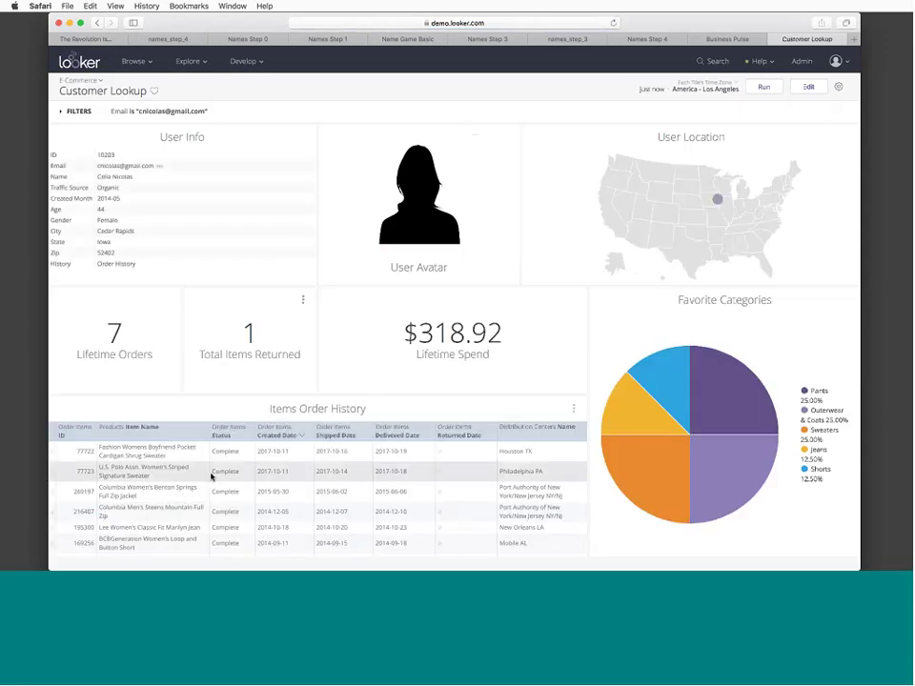
scroll(257, 529, "down", 2)
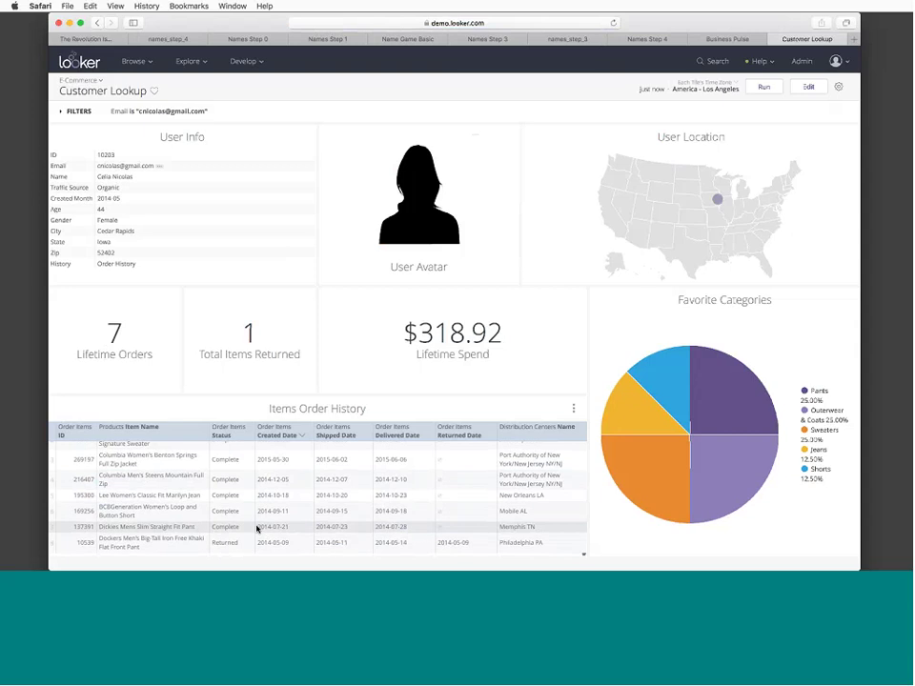
scroll(257, 527, "up", 3)
Explore from the Lifetime Spend tile and open the LookML definition of the Total Sale Price measure
left_click(572, 303)
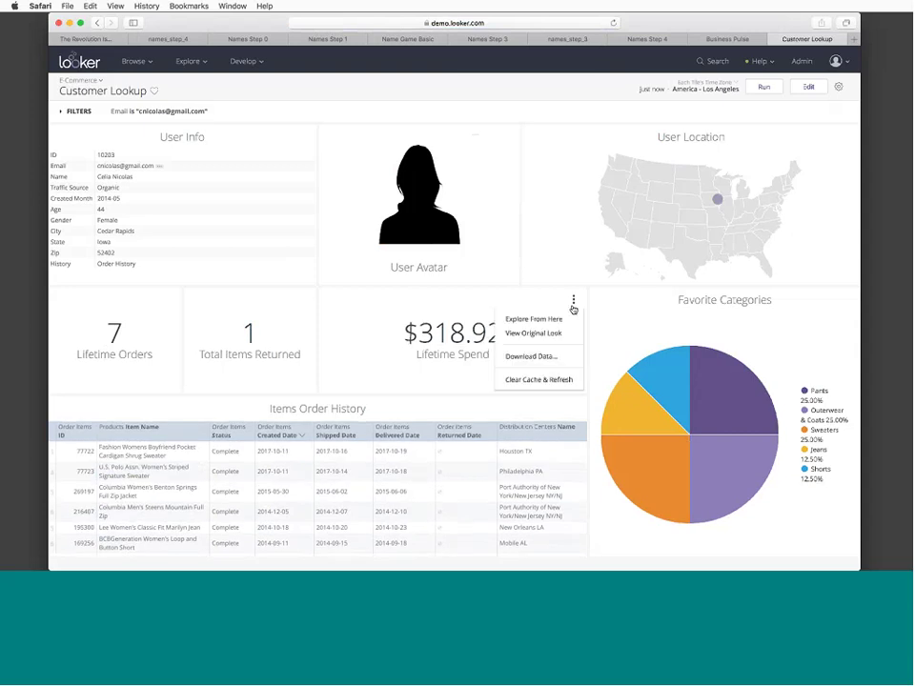
left_click(556, 321)
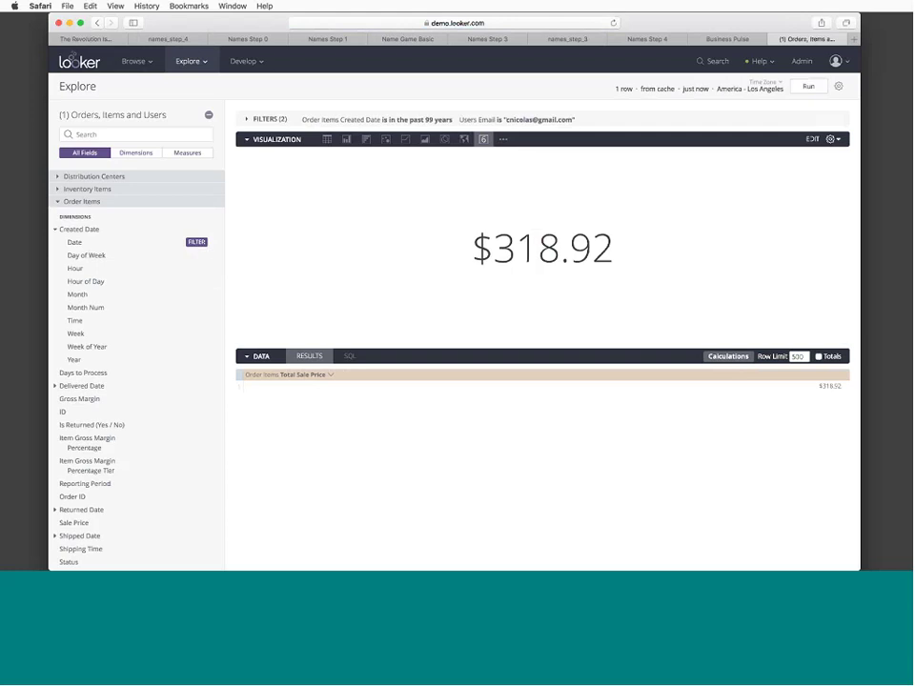
scroll(120, 386, "down", 5)
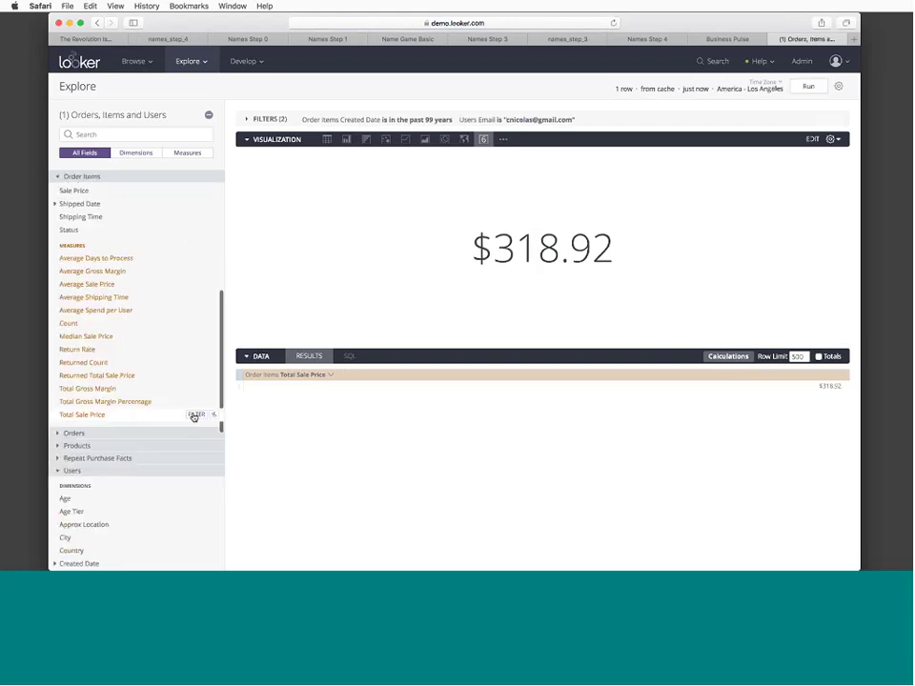
left_click(216, 416)
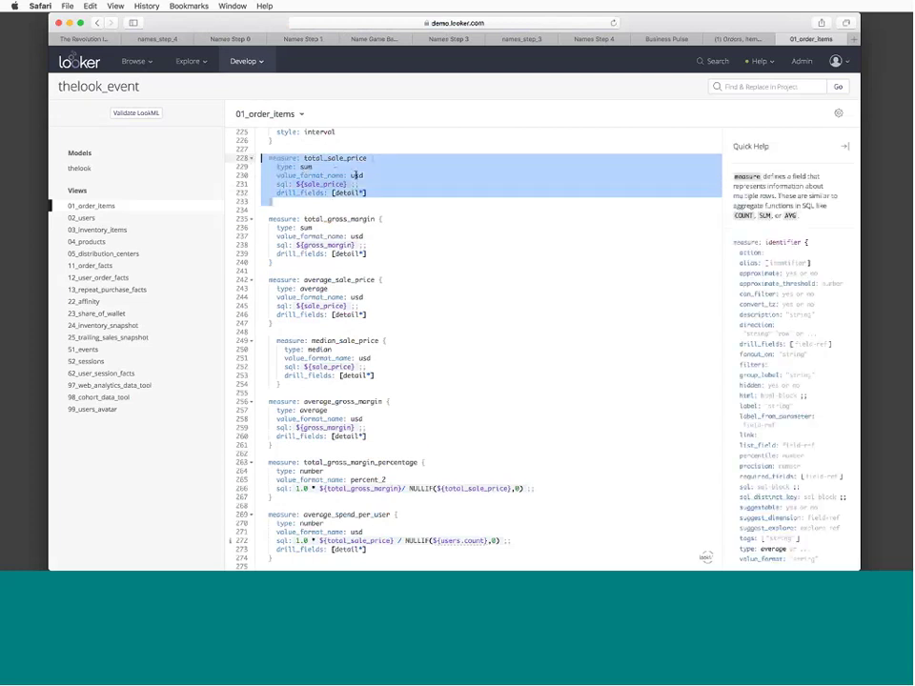
Search the 01_order_items view for sale_price, starting from the total_sale_price measure, to locate the underlying sale_price dimension
left_click(356, 176)
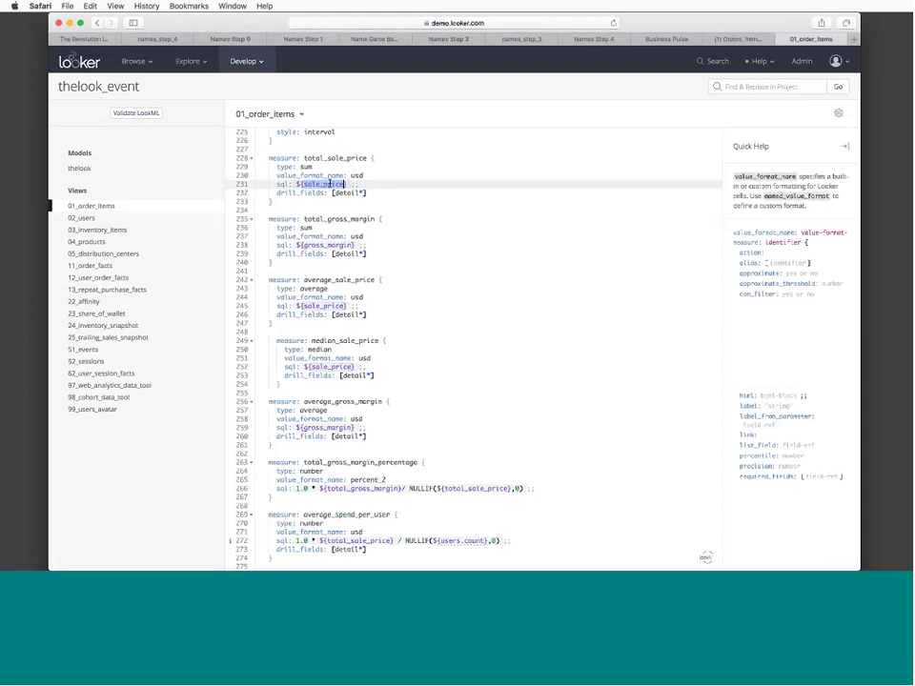
left_click(345, 184)
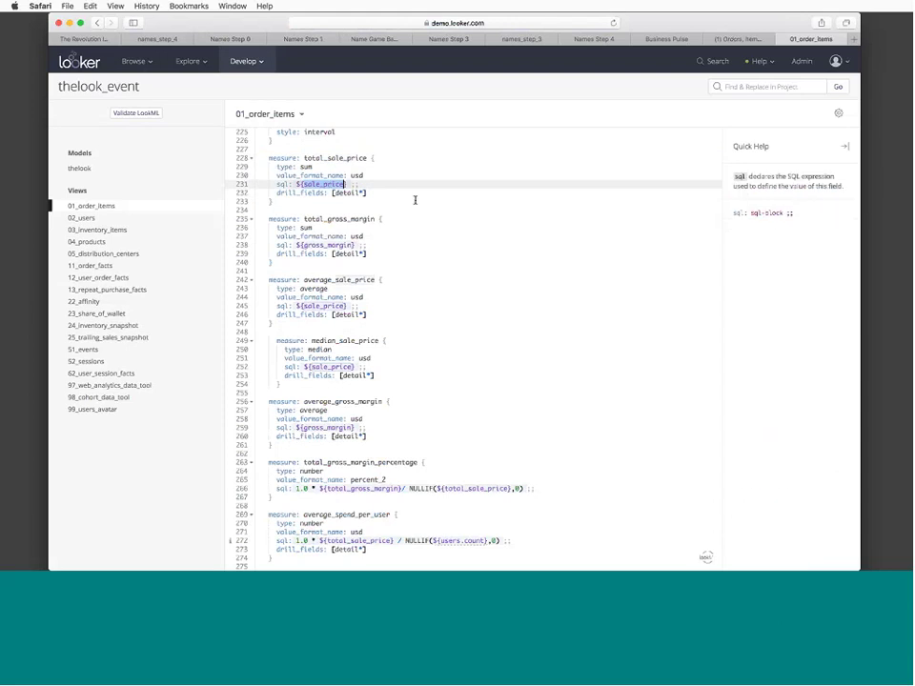
key("super+f")
key("Return")
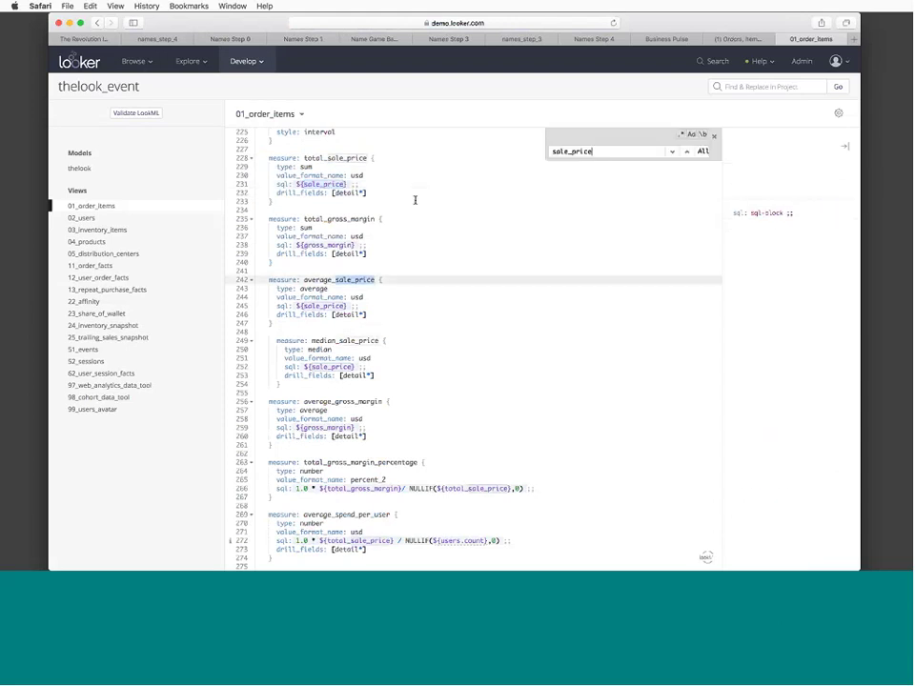
key("Return")
key("Return")
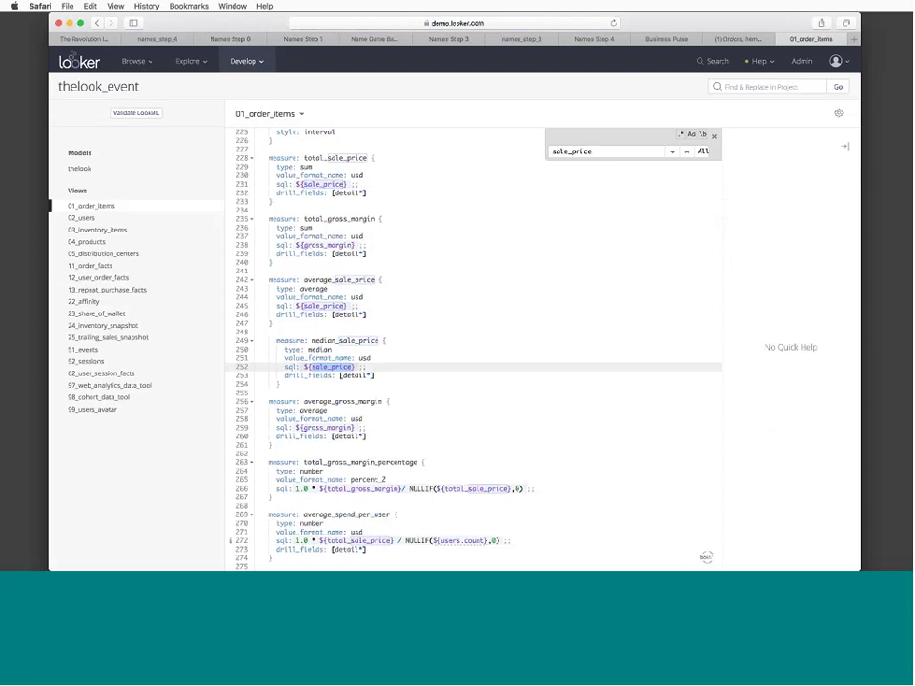
left_click(687, 151)
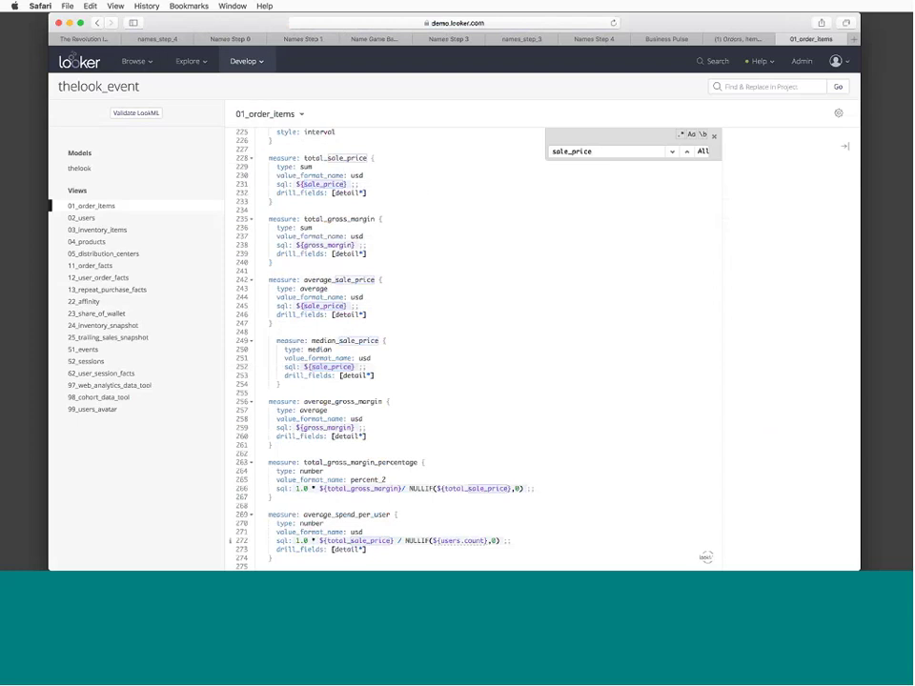
left_click(688, 153)
left_click(687, 152)
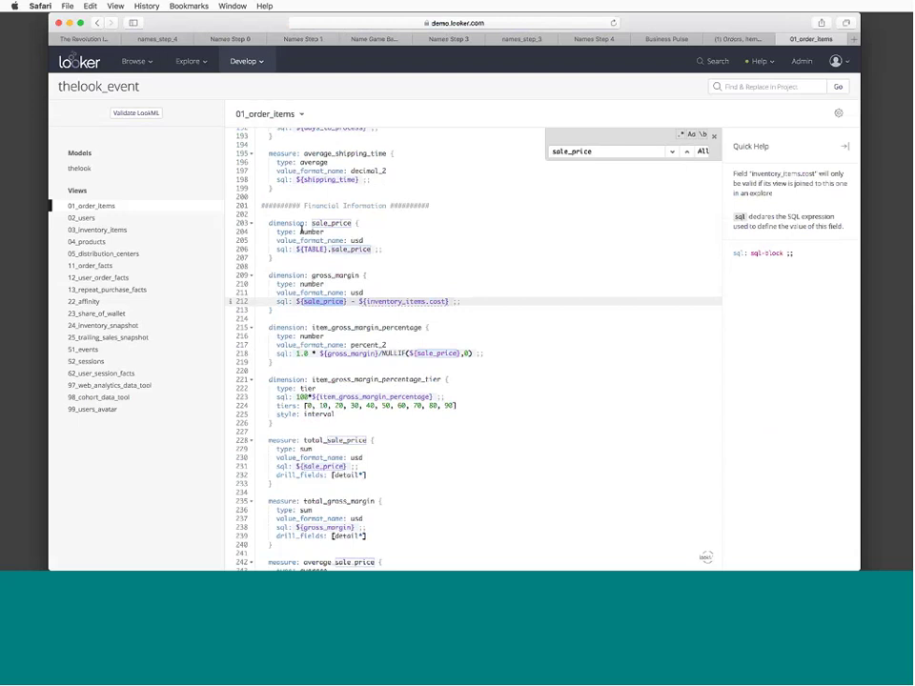
Examine the LookML definitions of the sale_price and gross_margin dimensions and the datediff expression in shipping_time
left_click_drag(295, 249, 388, 250)
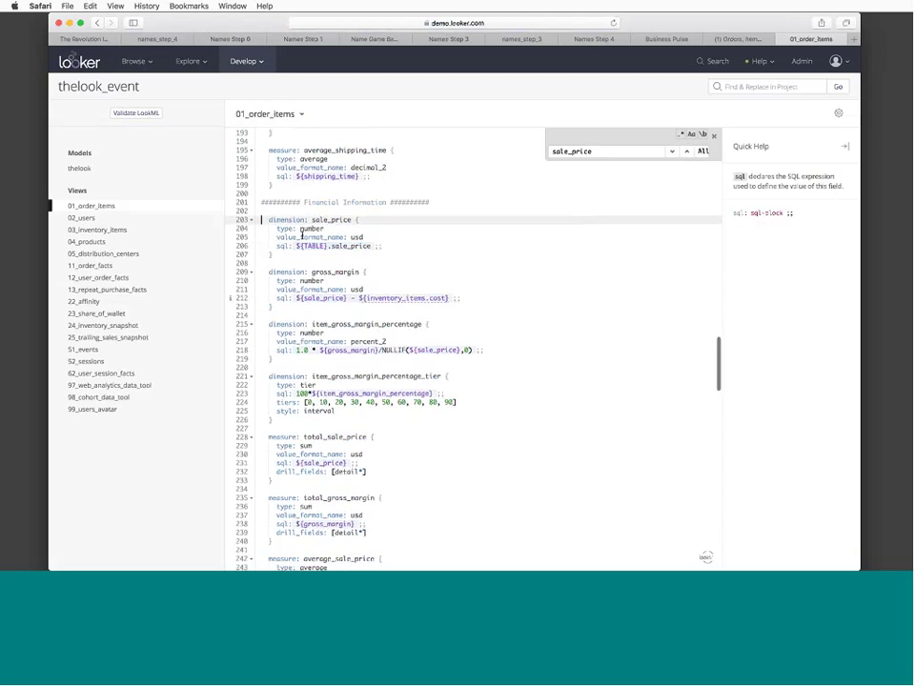
left_click_drag(263, 220, 273, 254)
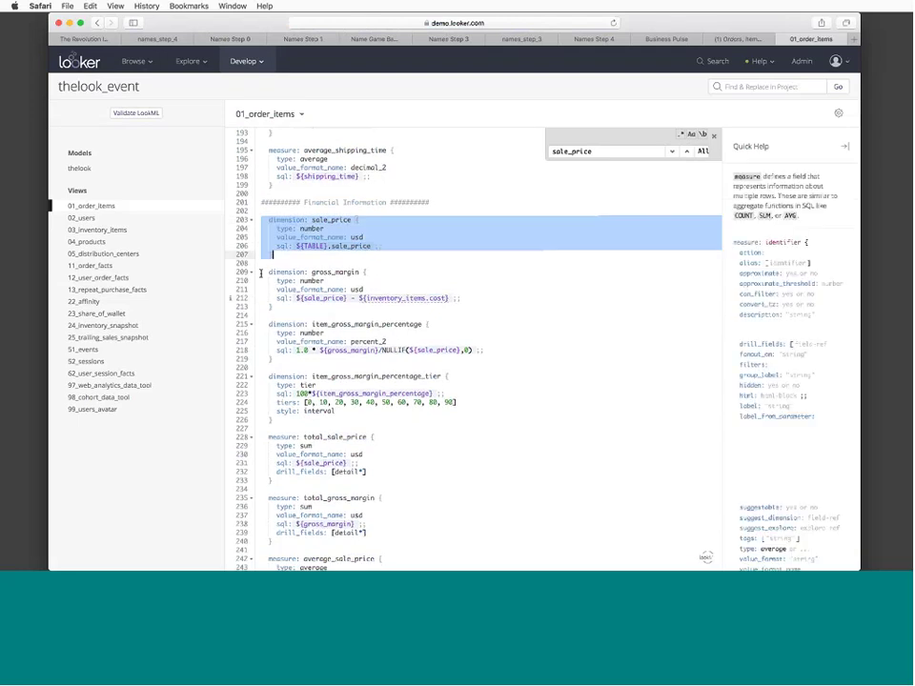
left_click(273, 271)
left_click(297, 298)
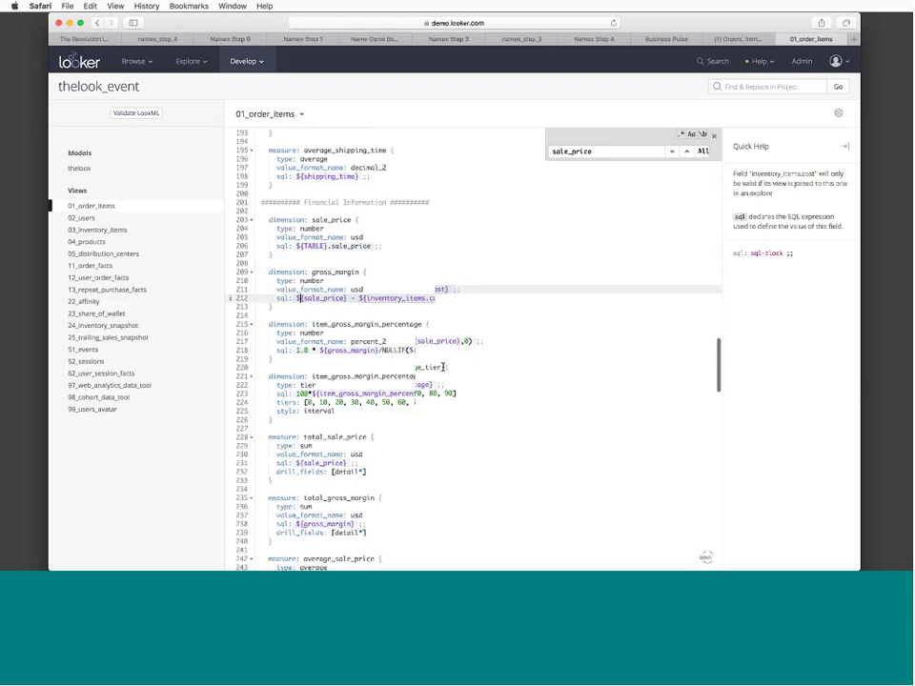
scroll(442, 366, "up", 3)
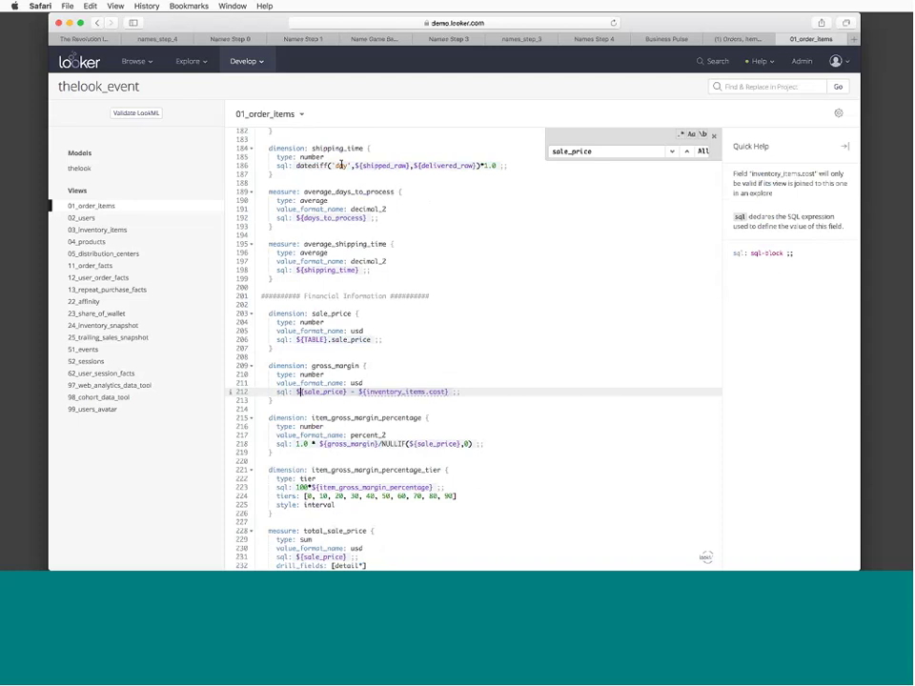
double_click(340, 165)
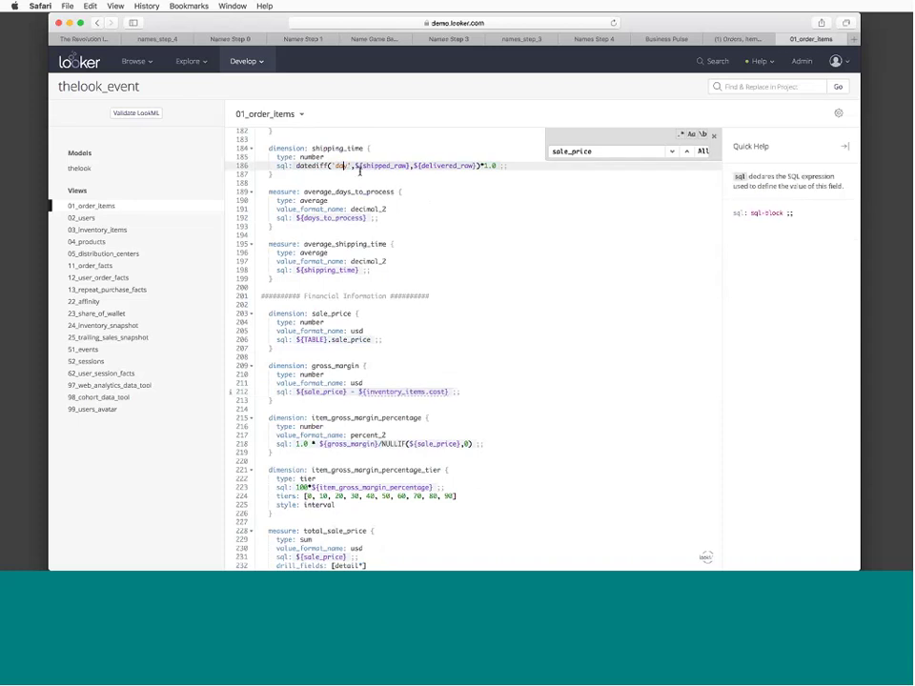
Examine the raw date fields in the shipping_time dimension and the status-based CASE expression in the days_to_process dimension
scroll(381, 200, "up", 3)
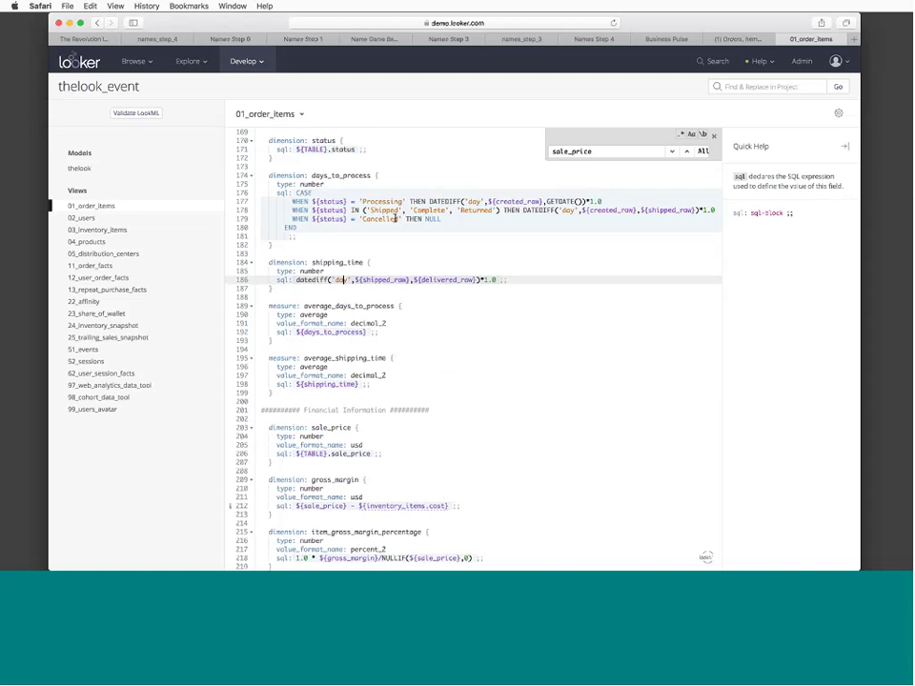
left_click(390, 279)
left_click(448, 279)
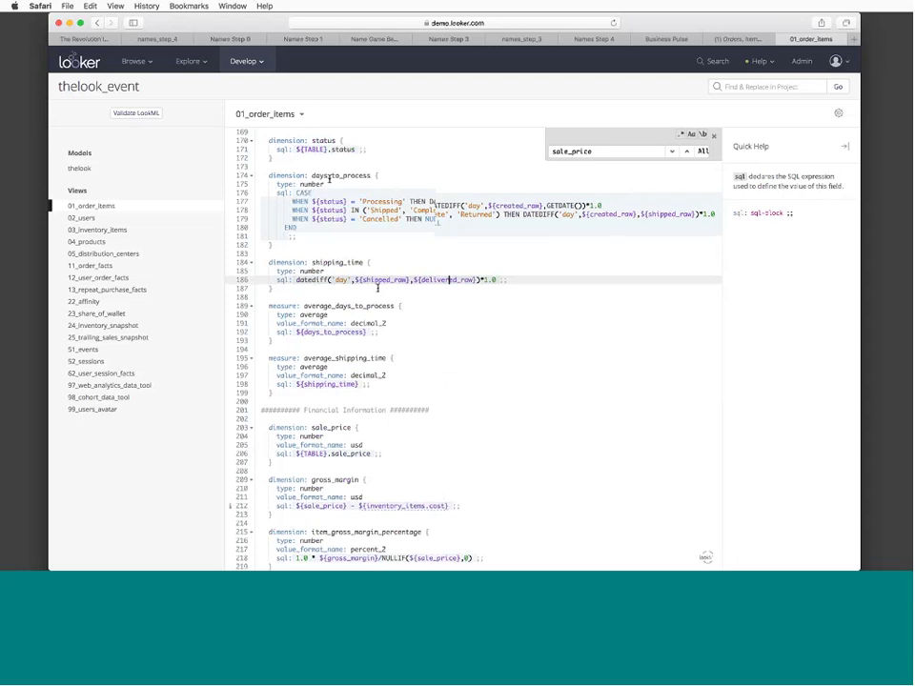
scroll(378, 288, "up", 1)
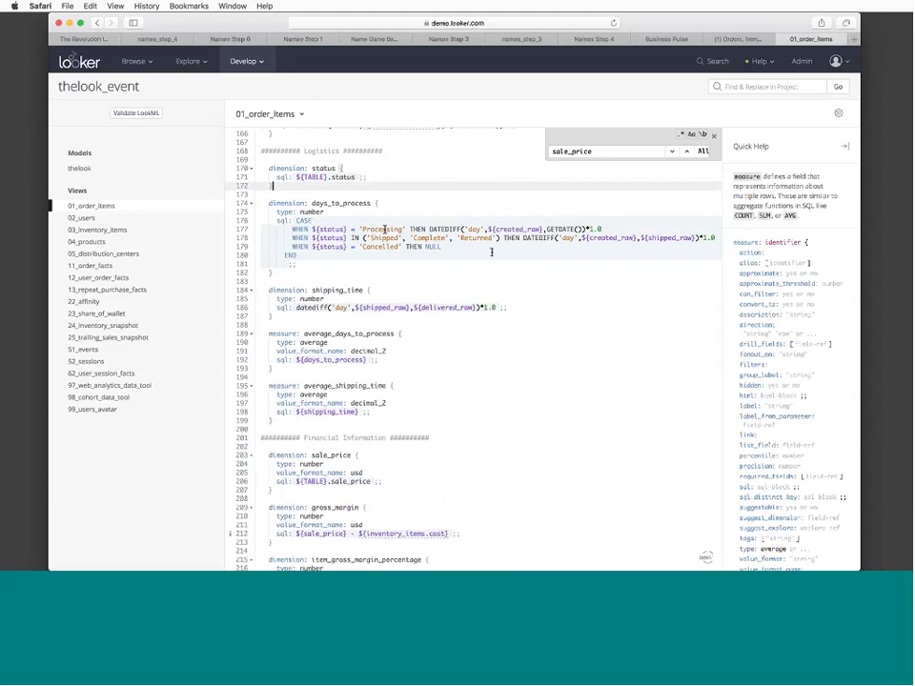
left_click(386, 230)
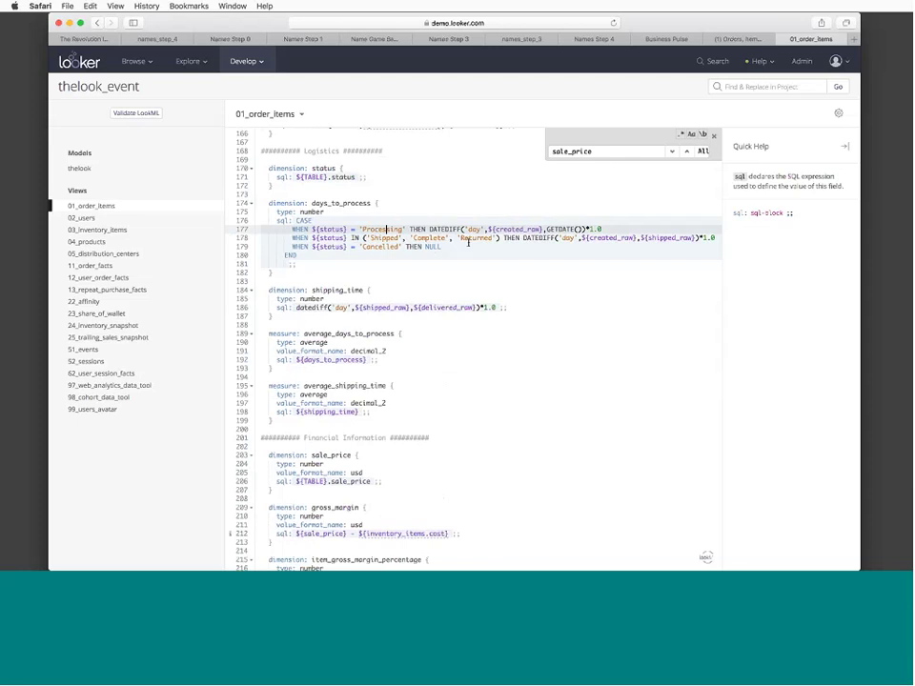
left_click(600, 238)
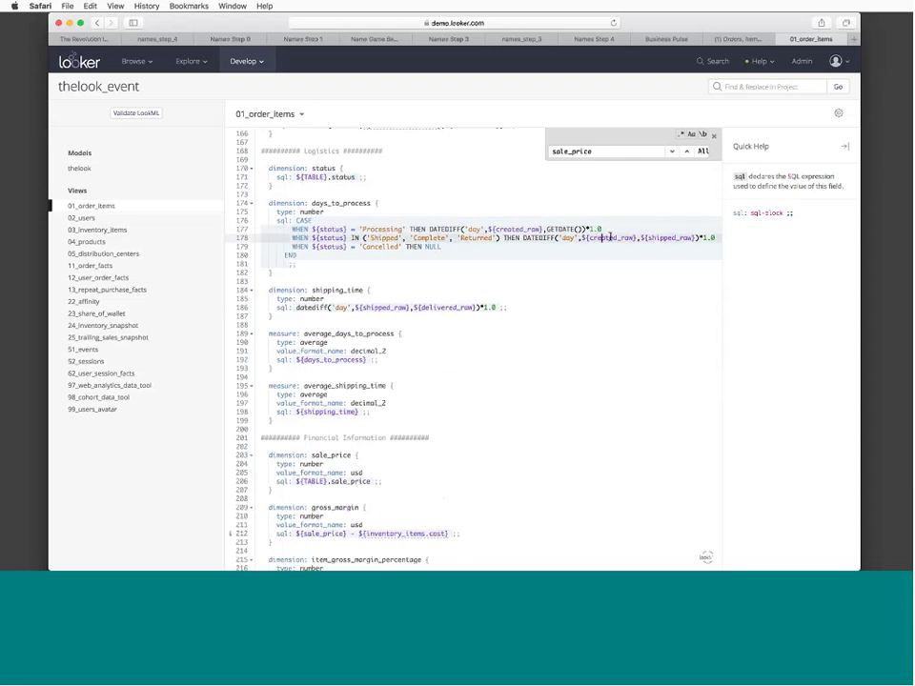
left_click(448, 245)
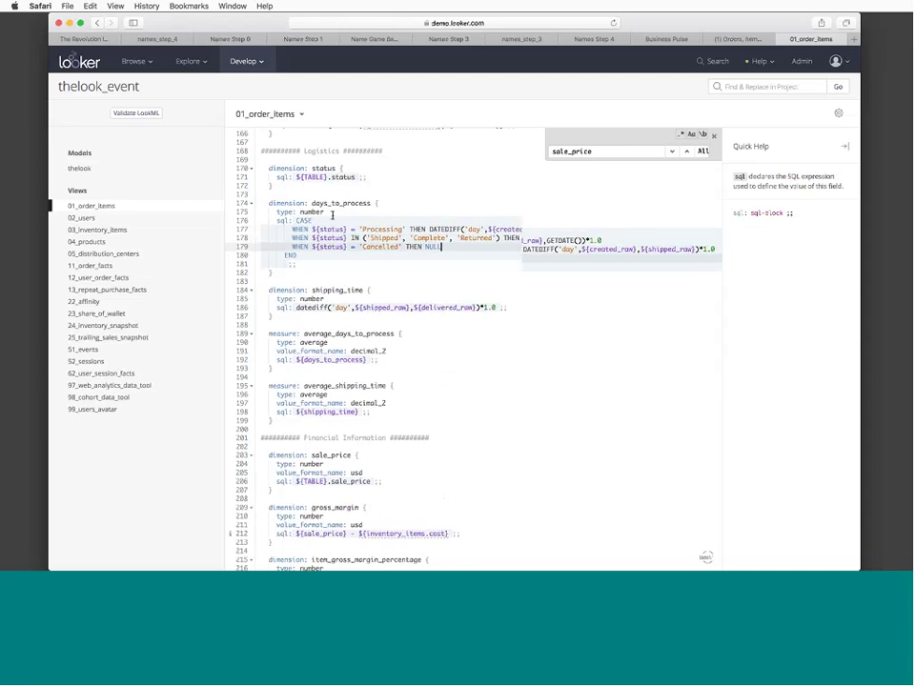
scroll(381, 238, "up", 3)
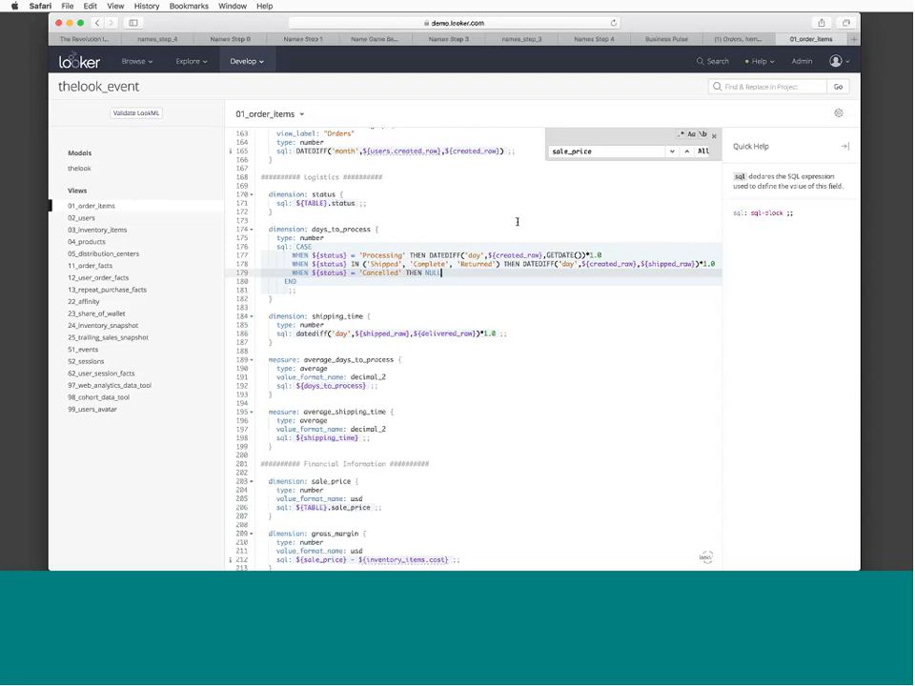
Review the Looker architecture slide alongside the days_to_process code in the 01_order_items view, finishing on the slide
left_click(100, 41)
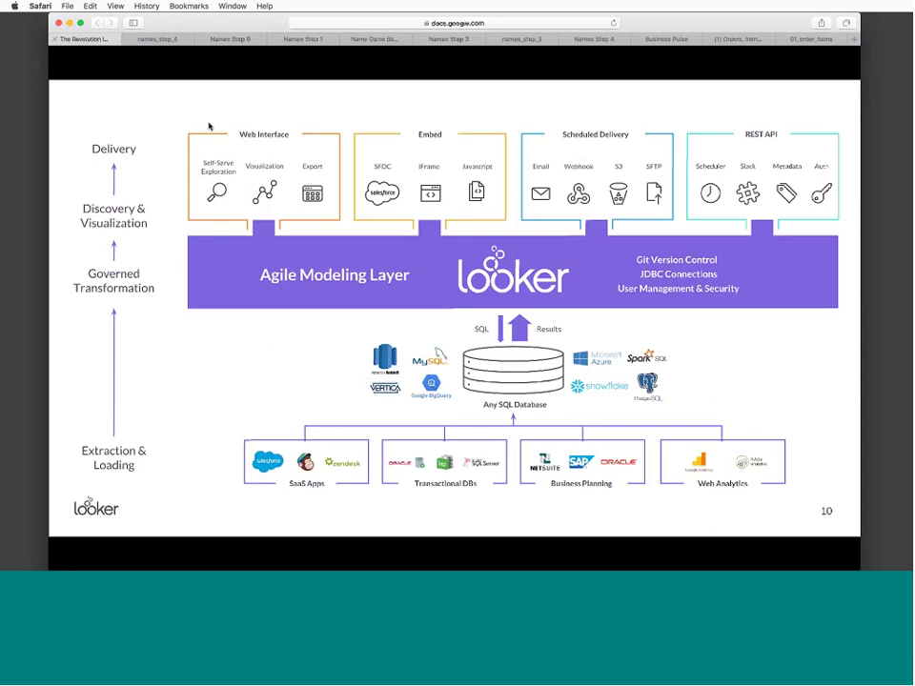
left_click(805, 40)
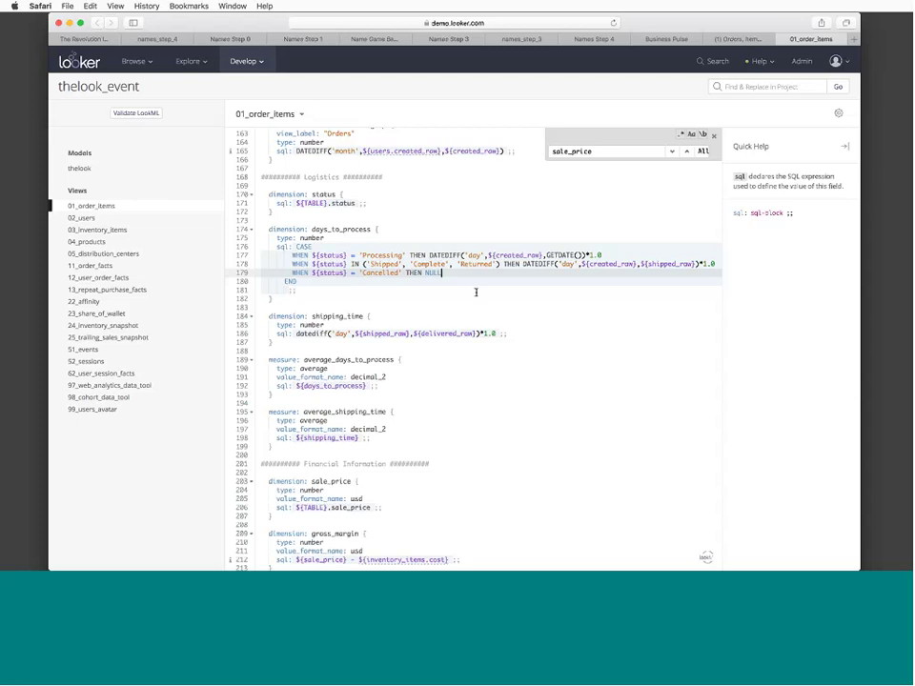
scroll(456, 282, "up", 3)
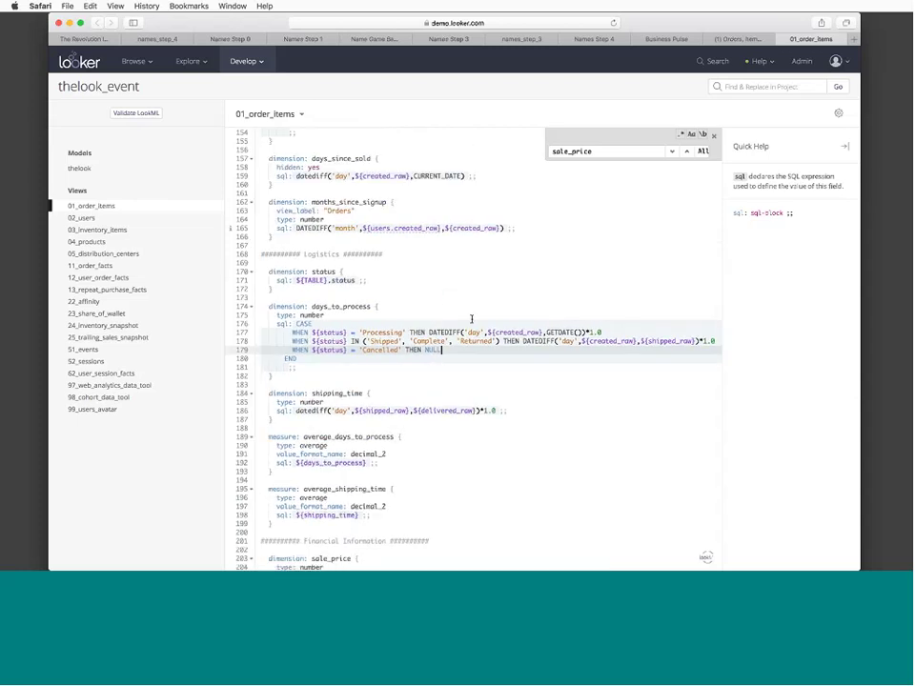
left_click(474, 316)
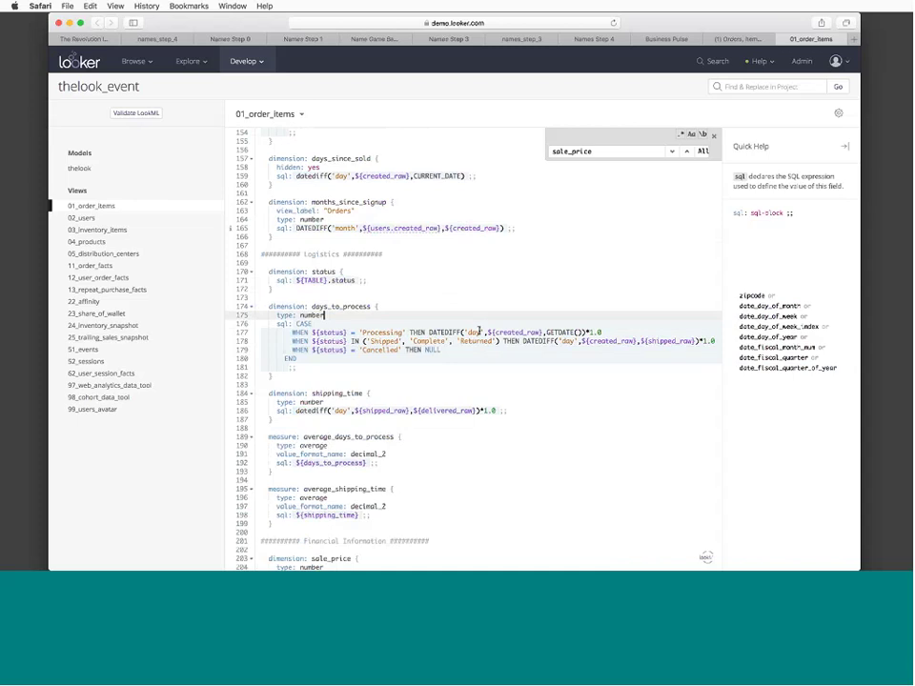
scroll(481, 326, "up", 1)
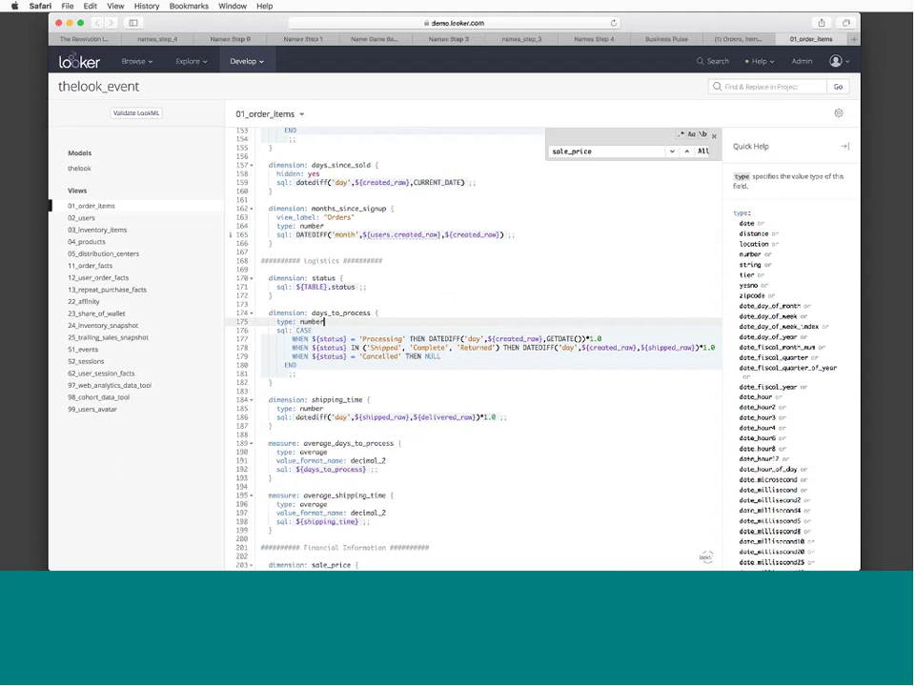
key("super+1")
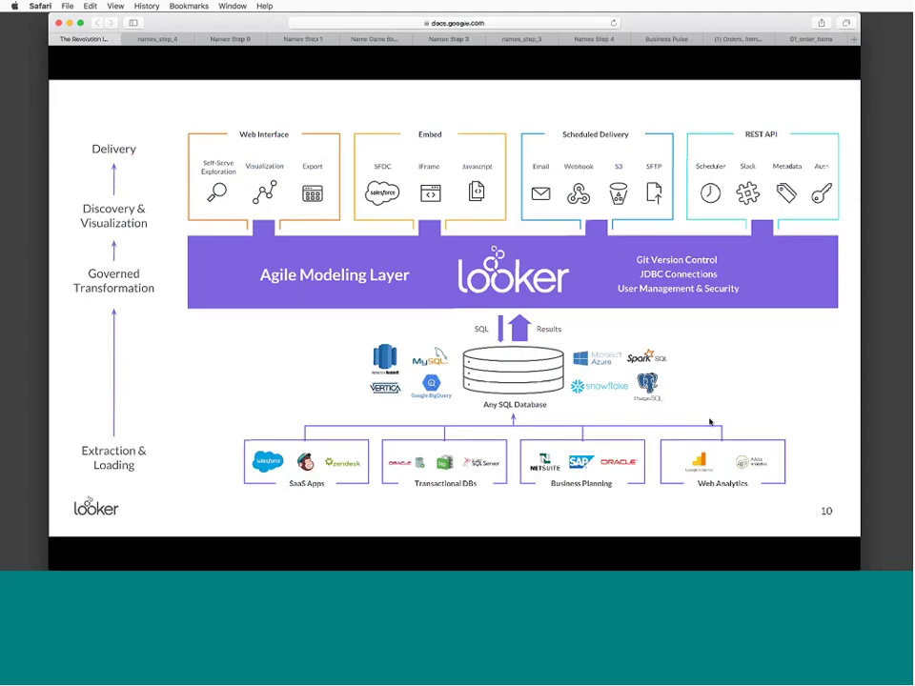
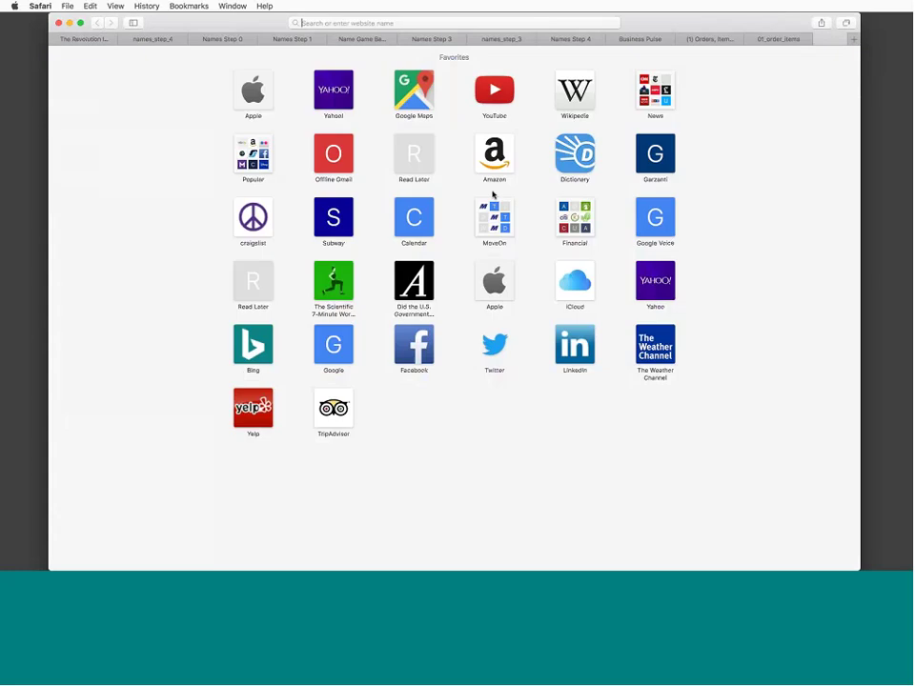
Search the web for "blocks directory looker" and open the Looker Blocks Directory page
type("blocks directory loo")
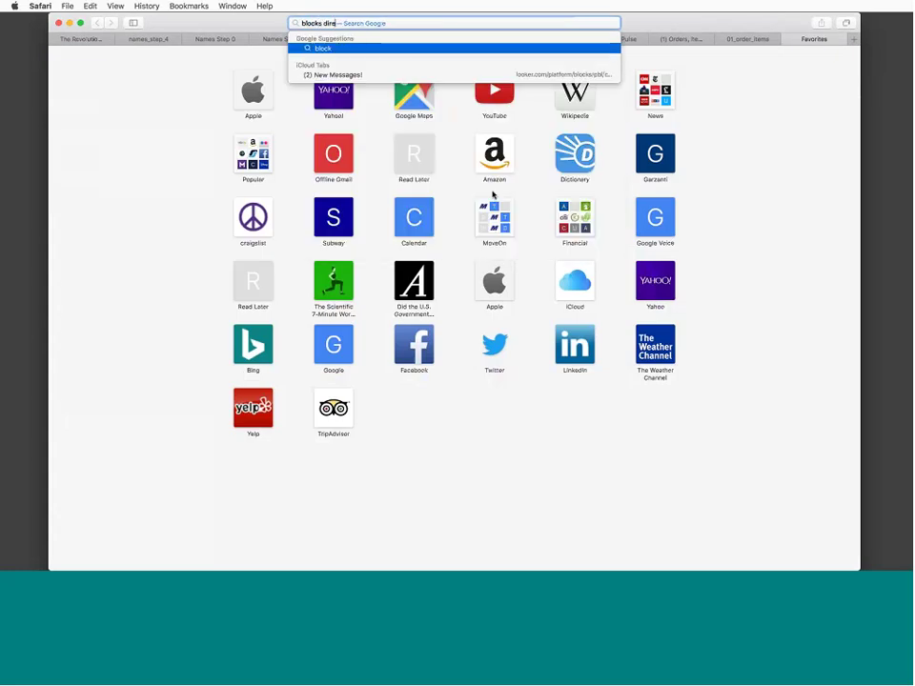
type("ker")
key("Return")
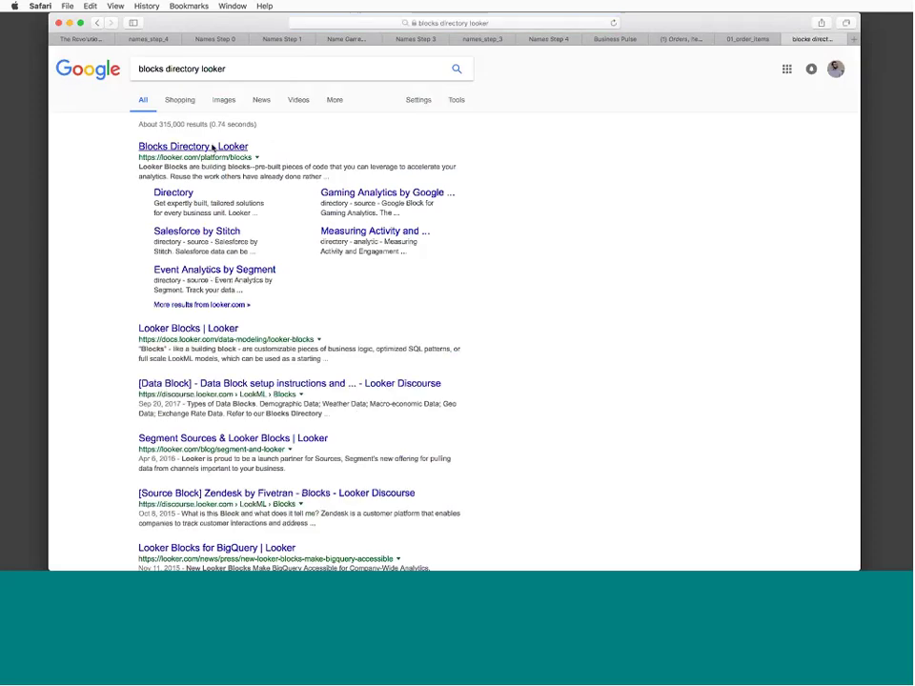
left_click(214, 148)
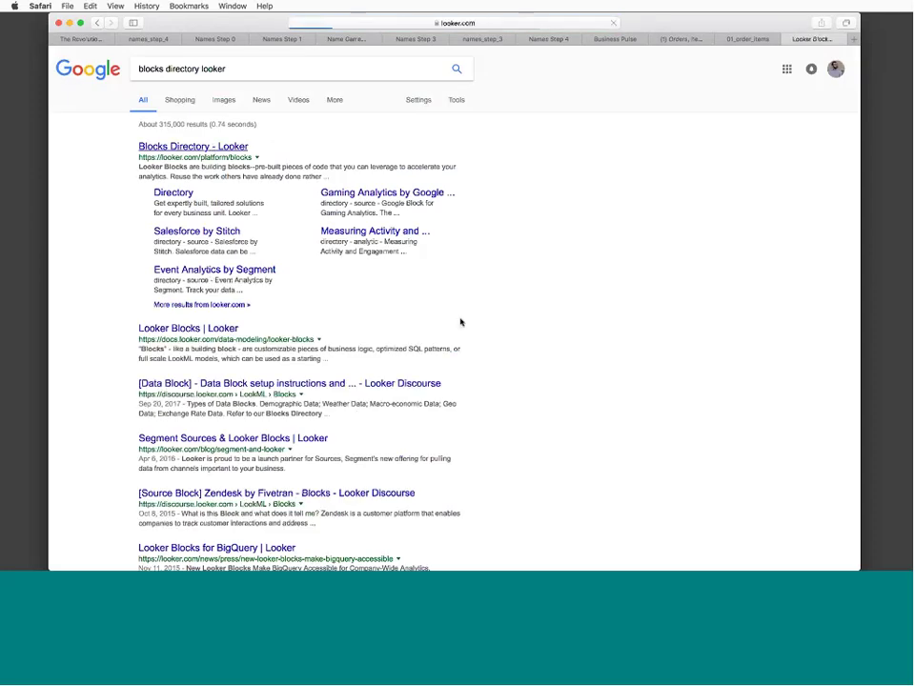
Open the Analytic Blocks listing, filter it by the author Google and clear the Analytic block type filter
scroll(468, 325, "down", 1)
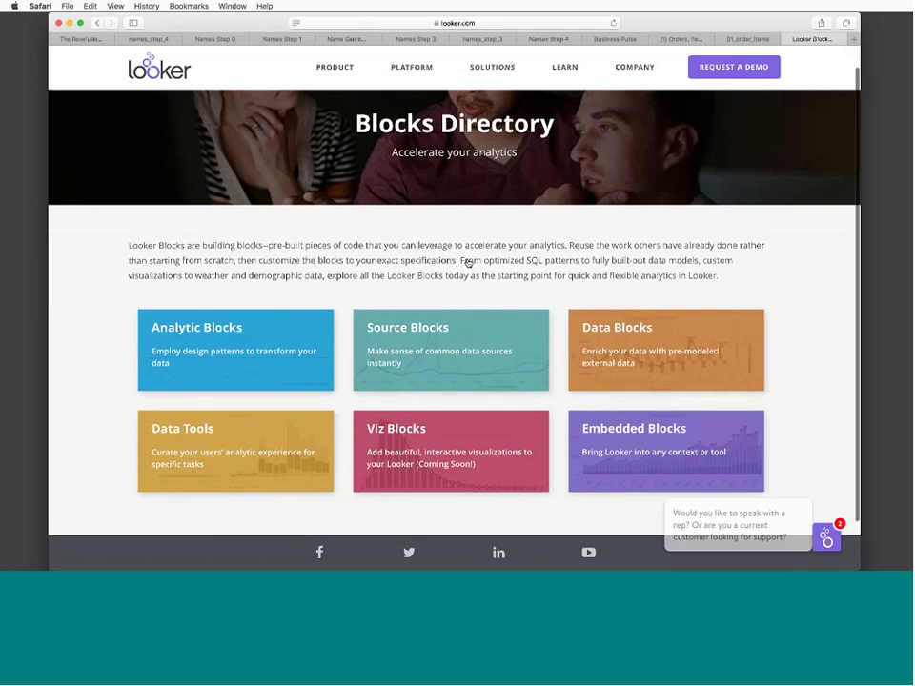
left_click(441, 310)
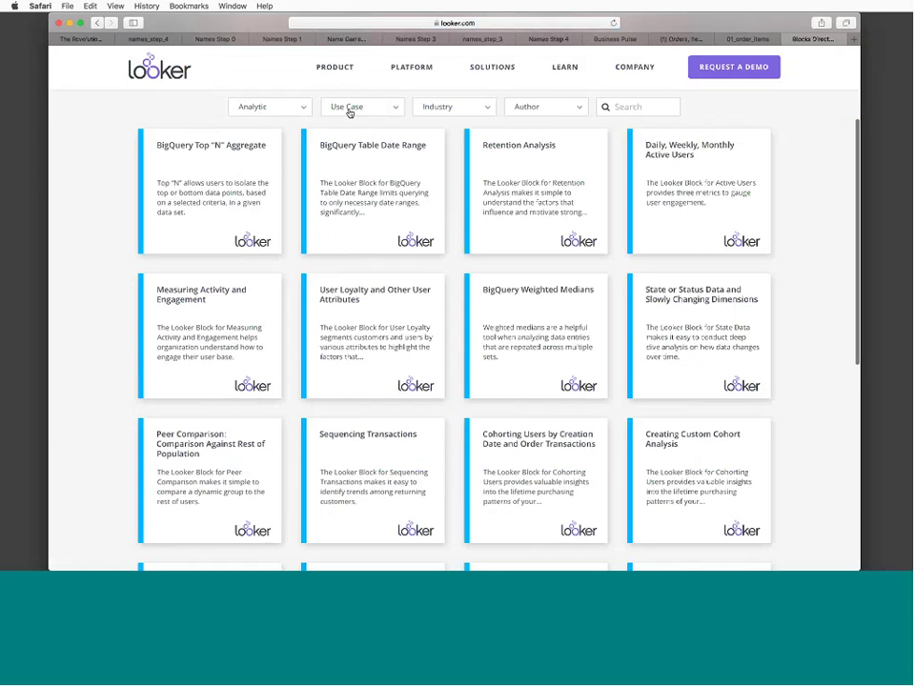
left_click(565, 111)
scroll(556, 221, "down", 2)
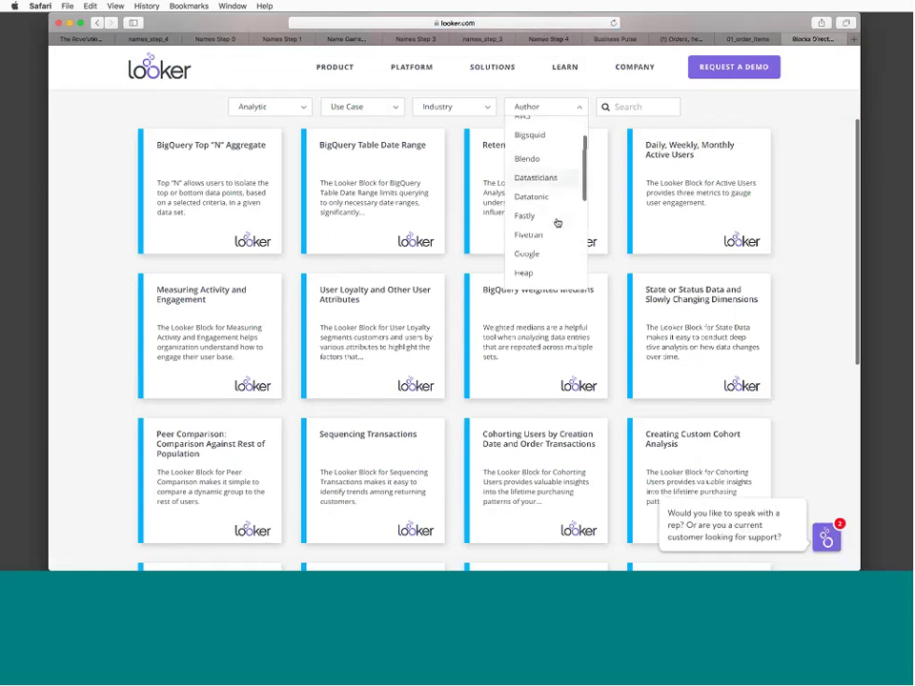
left_click(533, 250)
left_click(262, 172)
left_click(258, 187)
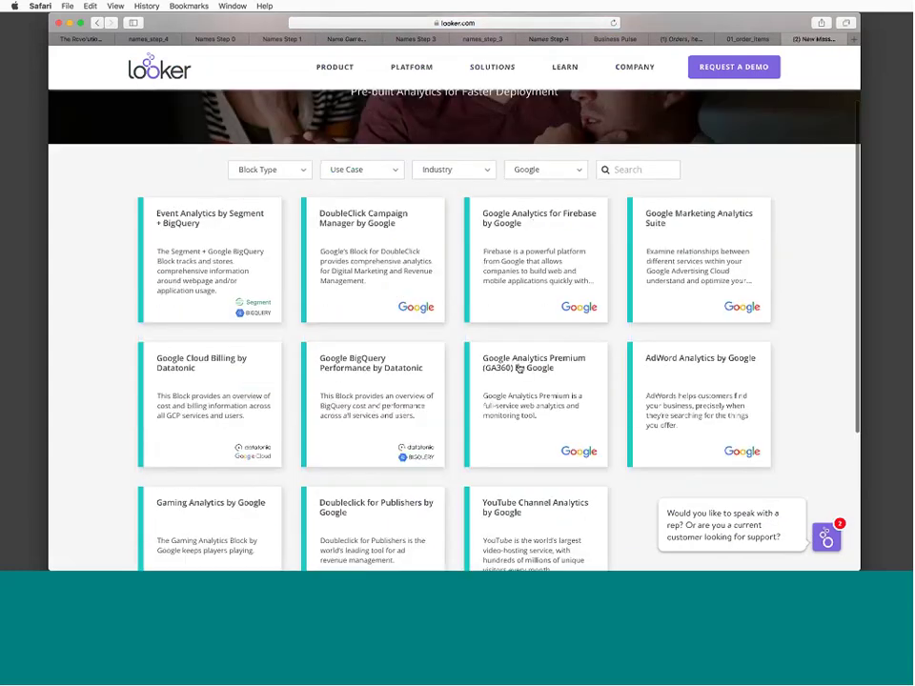
Open the Google Analytics Premium (GA360) by Google block and review its dashboard previews and description
left_click(547, 372)
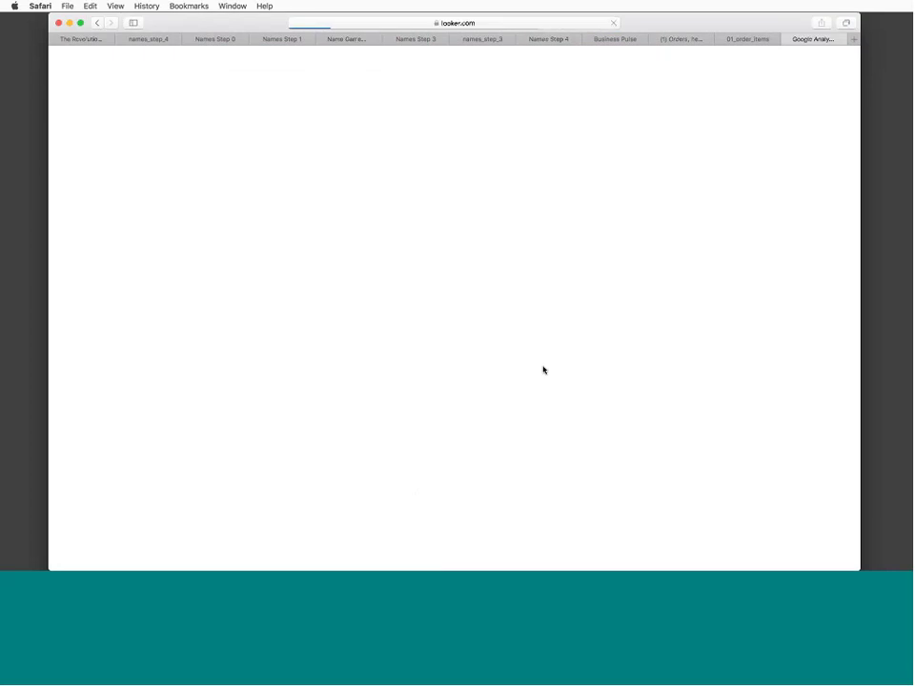
scroll(474, 301, "down", 5)
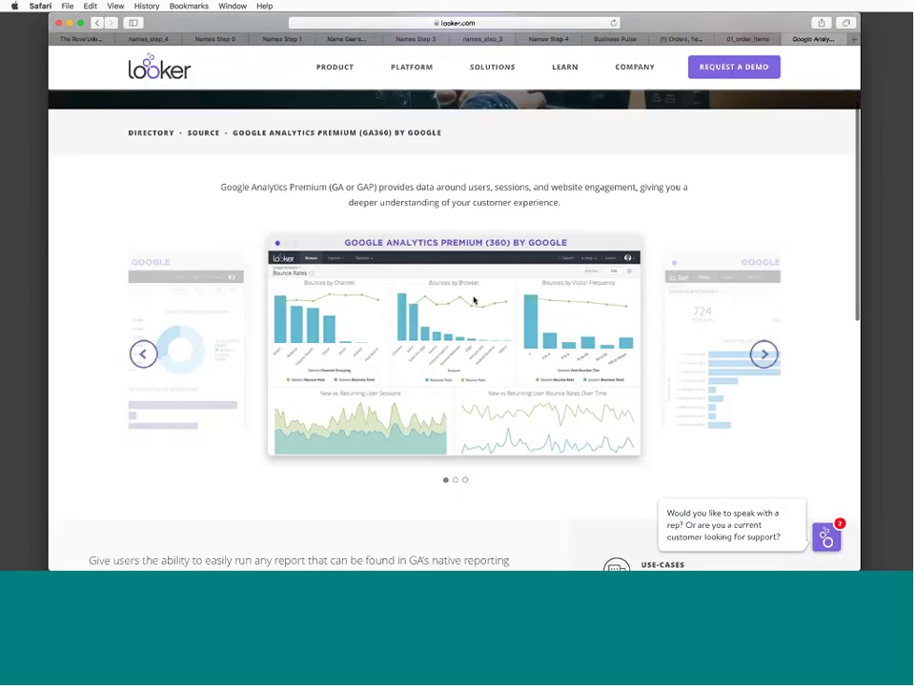
scroll(473, 300, "down", 1)
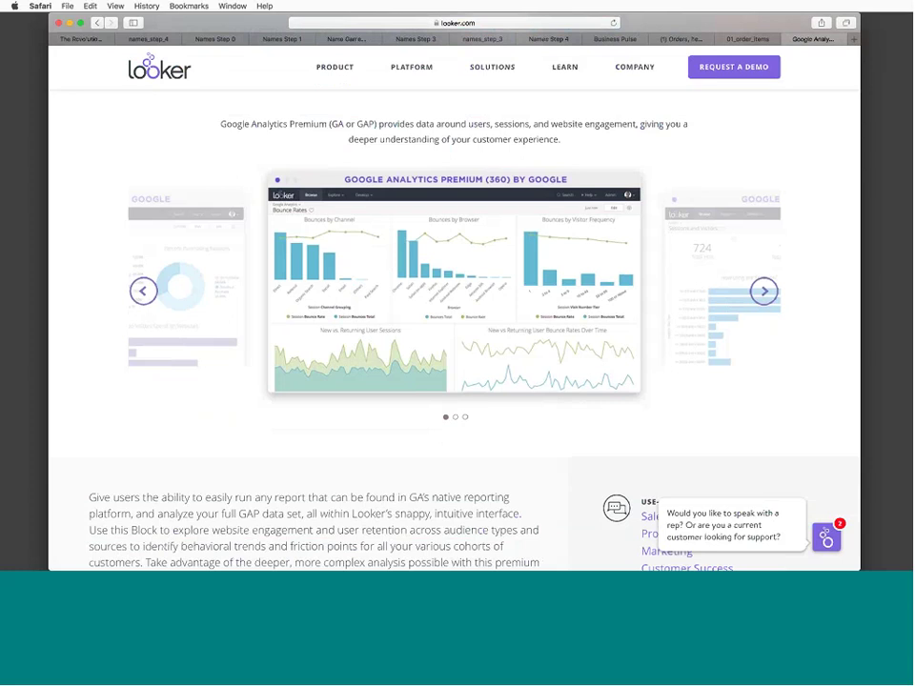
left_click(762, 291)
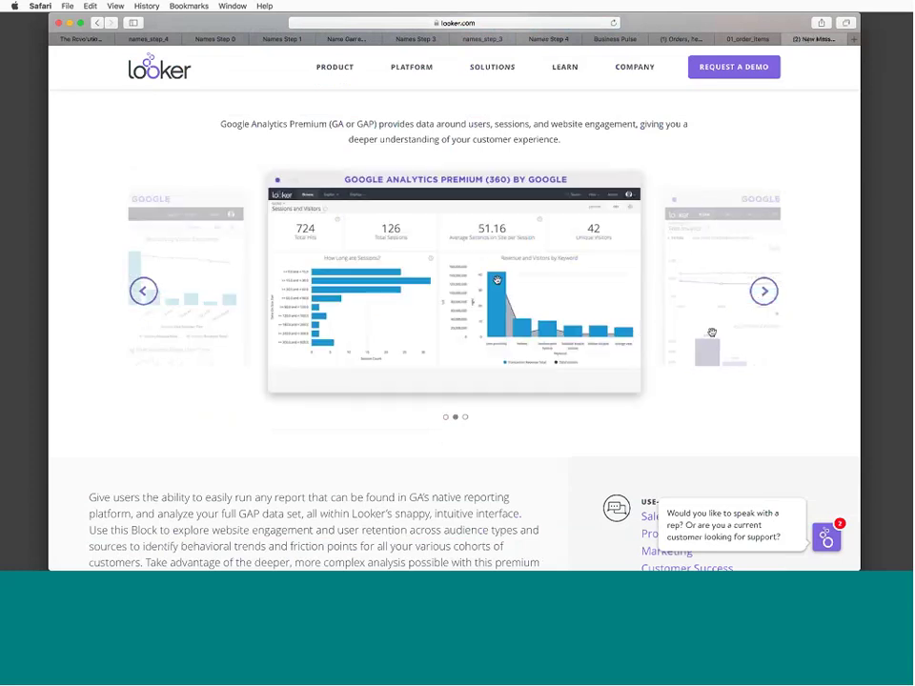
scroll(711, 357, "down", 4)
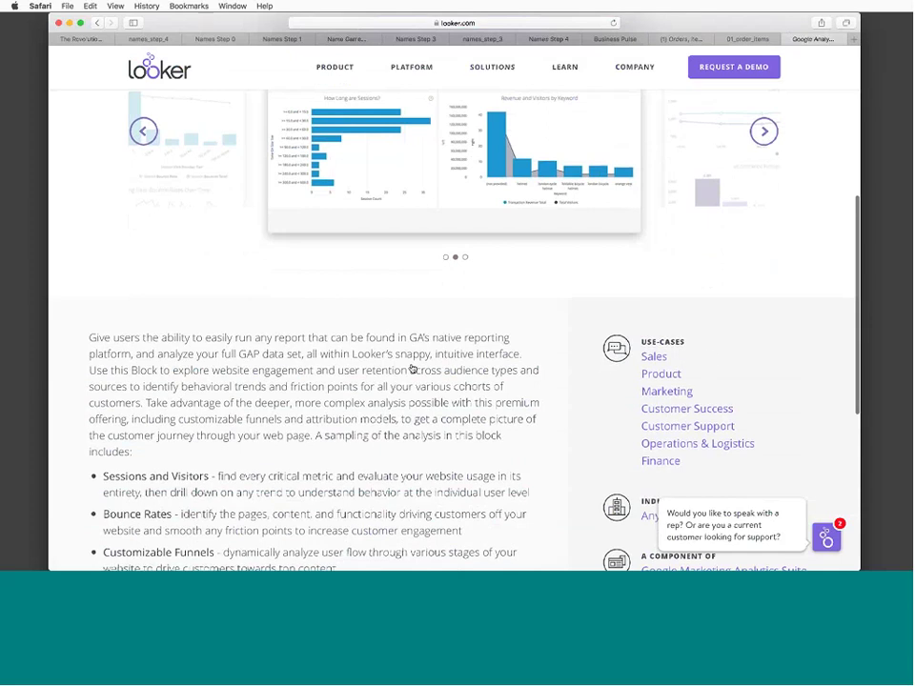
scroll(366, 353, "up", 5)
scroll(365, 353, "up", 4)
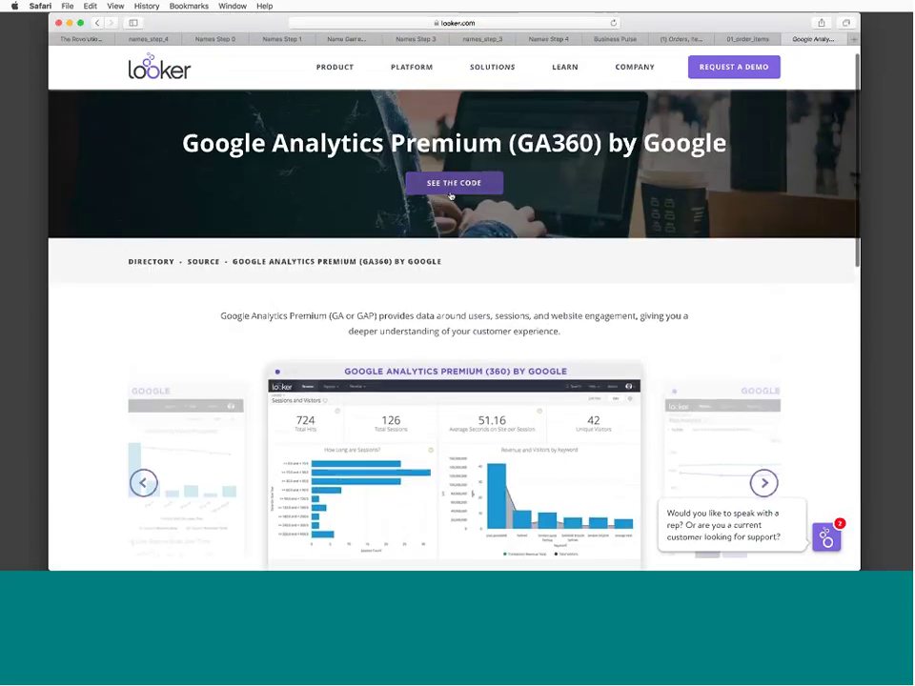
Open the GA360 block's code on GitHub and examine the explore joins and session dimensions in ga_block.view.lkml
left_click(451, 193)
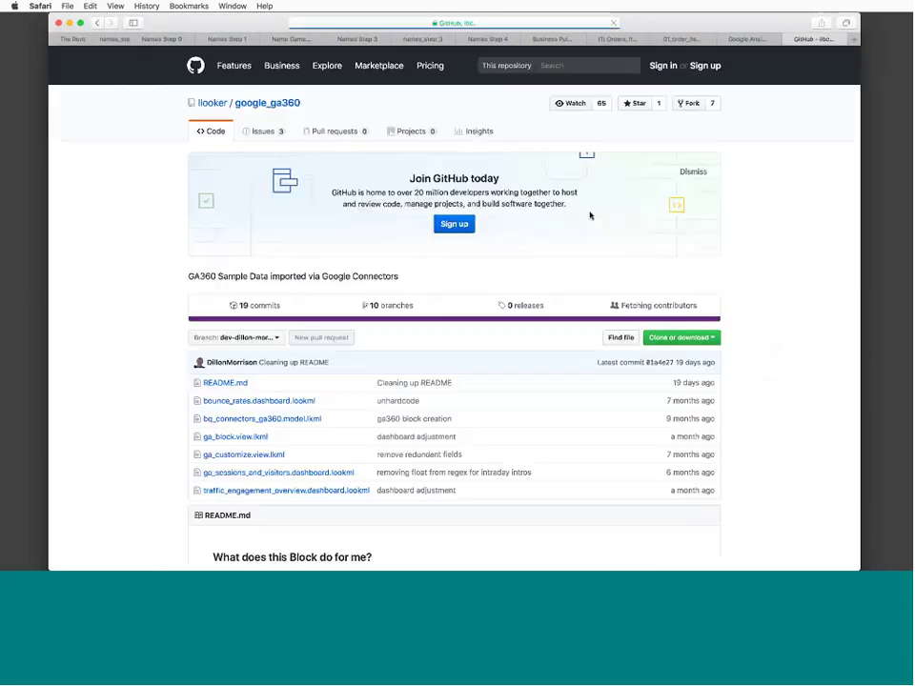
scroll(288, 400, "down", 5)
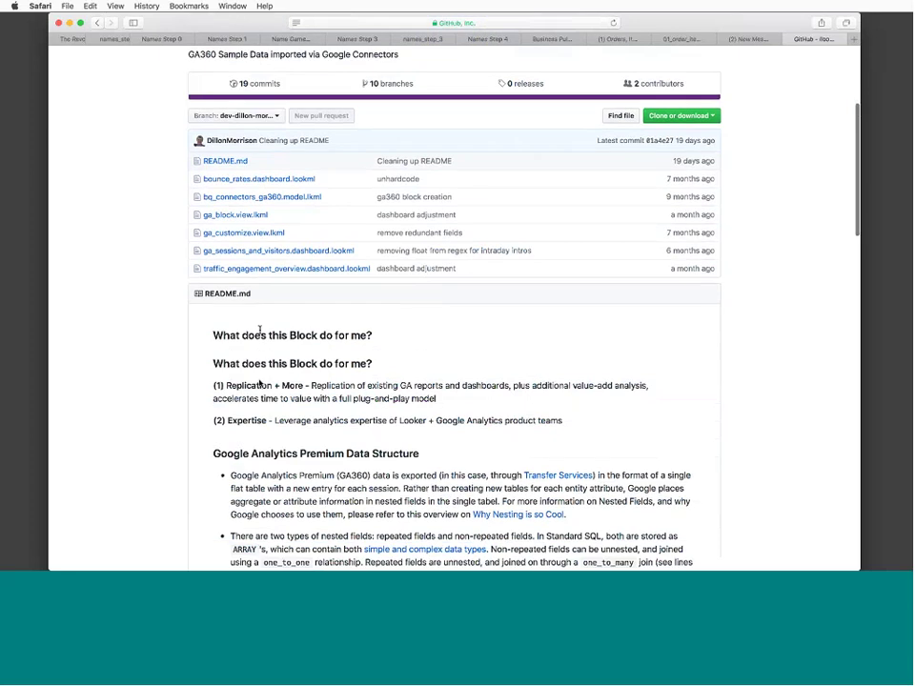
left_click(238, 215)
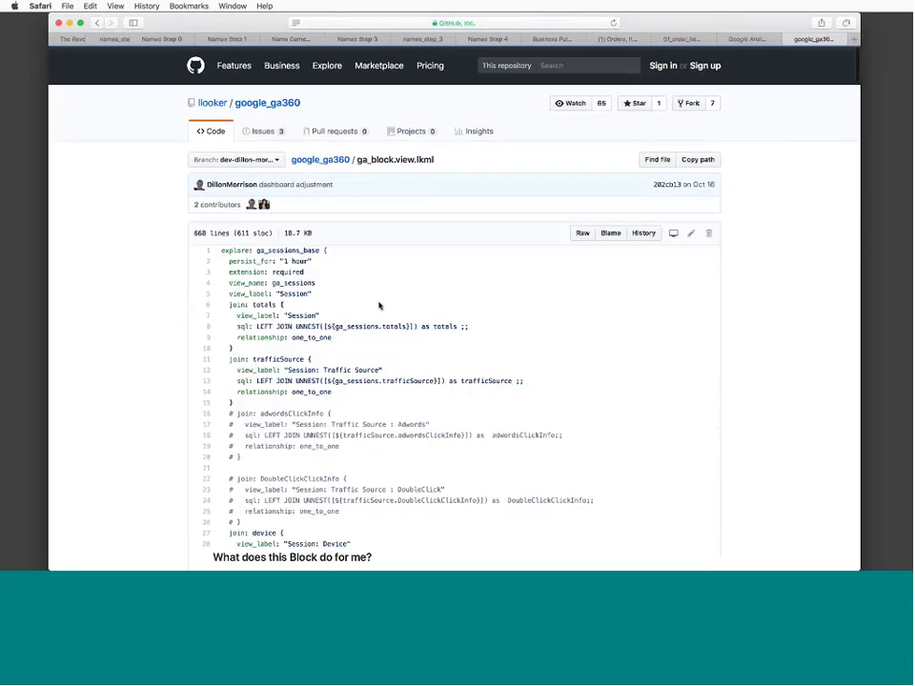
scroll(378, 305, "down", 1)
scroll(317, 278, "down", 3)
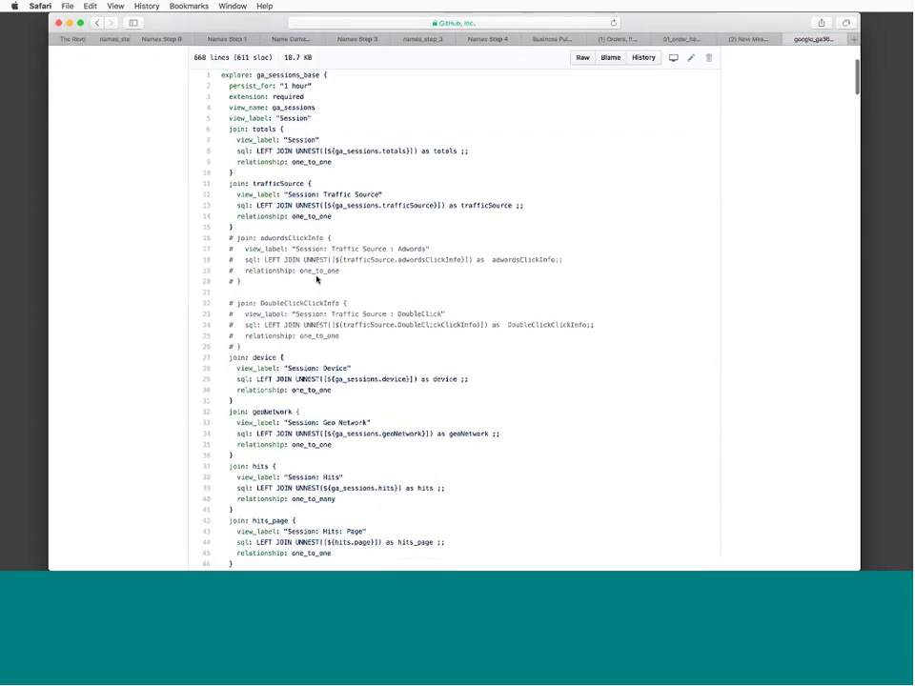
scroll(317, 278, "down", 7)
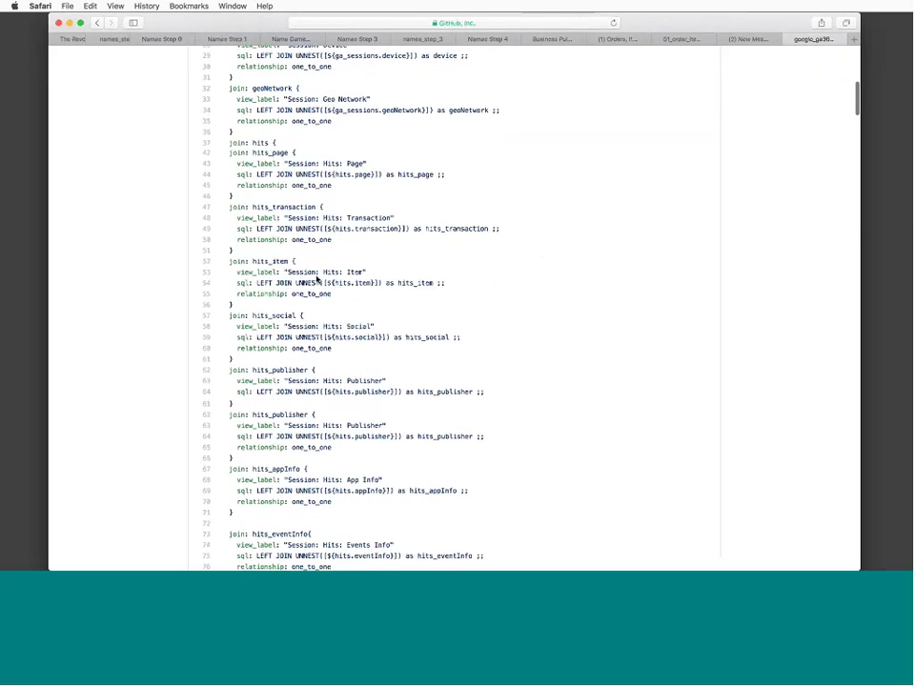
scroll(318, 278, "down", 10)
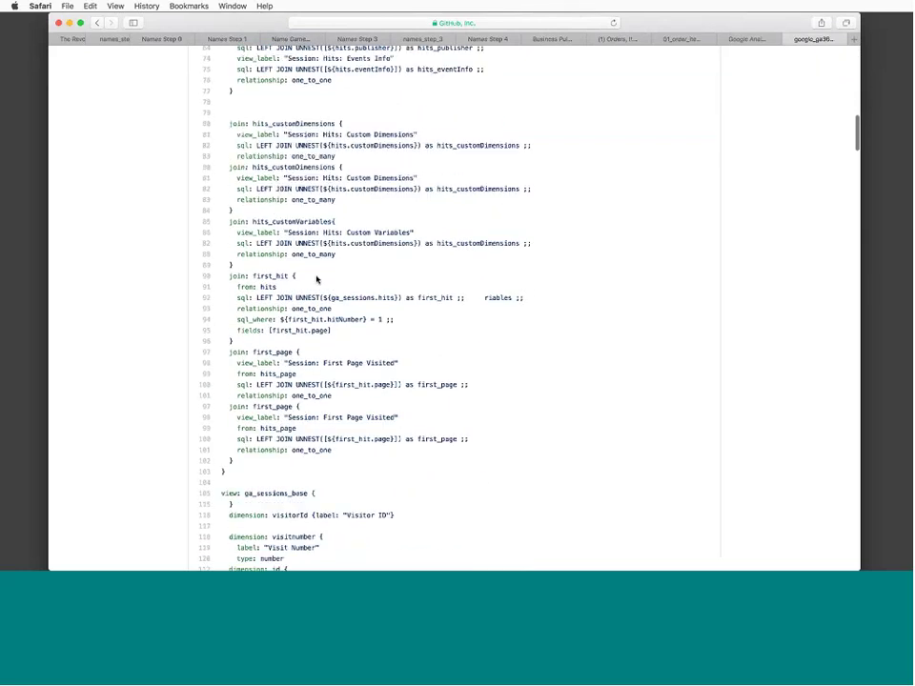
scroll(317, 279, "down", 2)
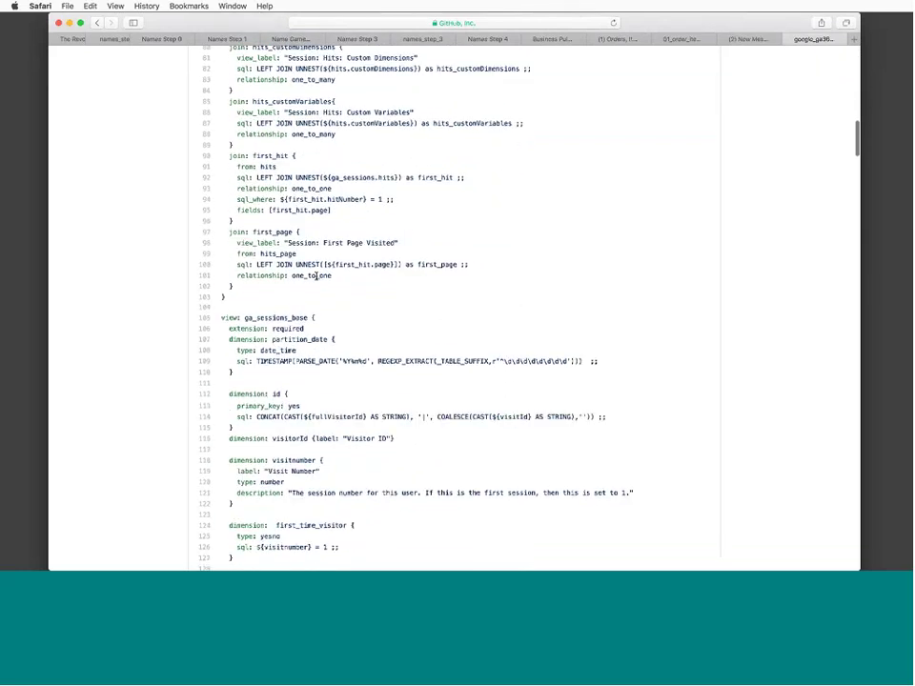
scroll(317, 275, "down", 3)
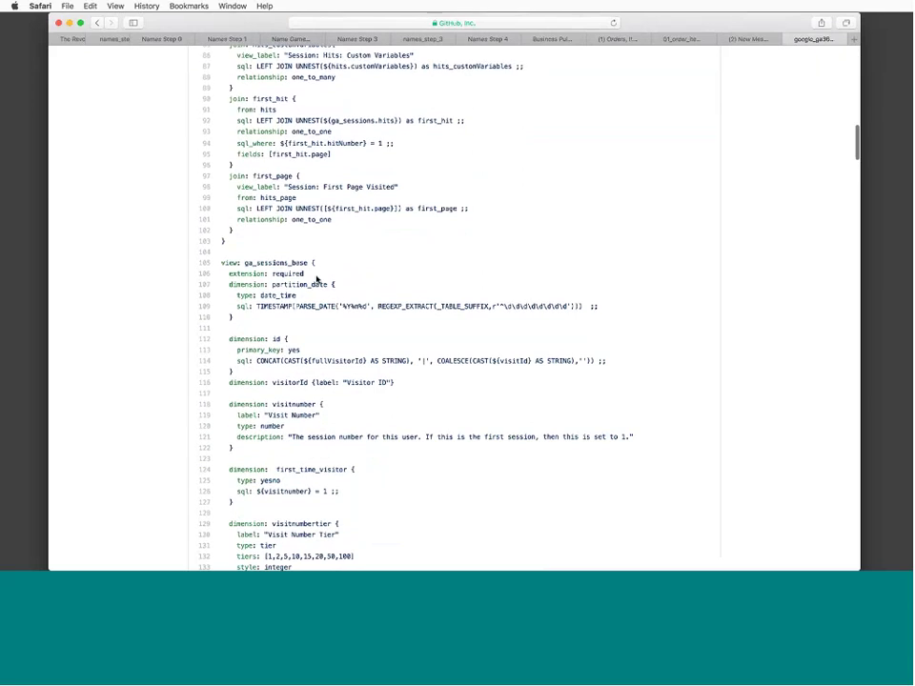
Examine the ga_sessions_base view's dimensions in ga_block.view.lkml, including visitnumber, first_time_visitor and visitStart, and return to the file's beginning
scroll(317, 279, "down", 3)
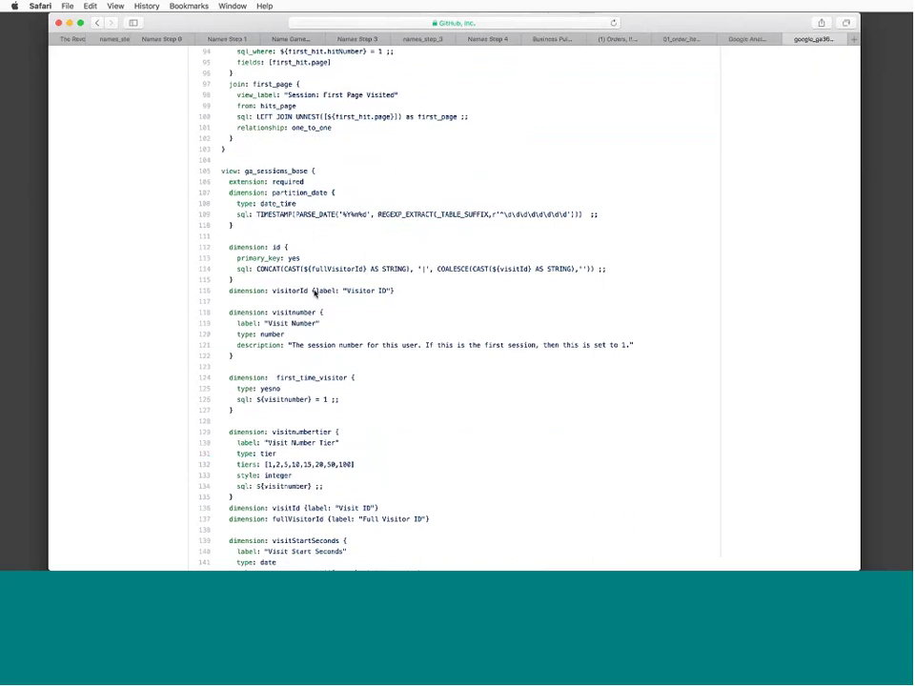
scroll(314, 293, "down", 2)
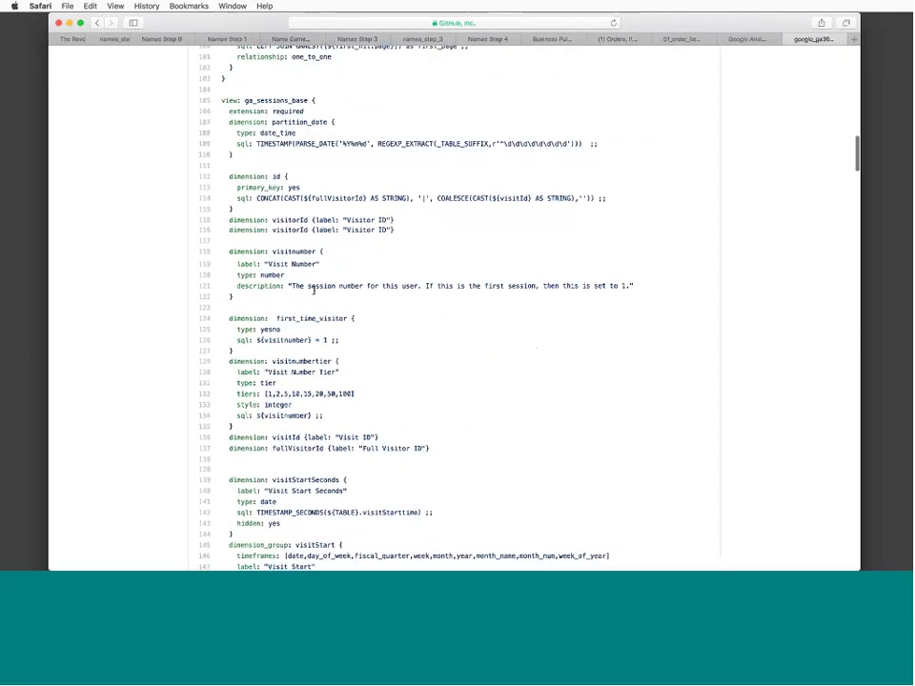
scroll(314, 292, "up", 3)
scroll(314, 293, "up", 20)
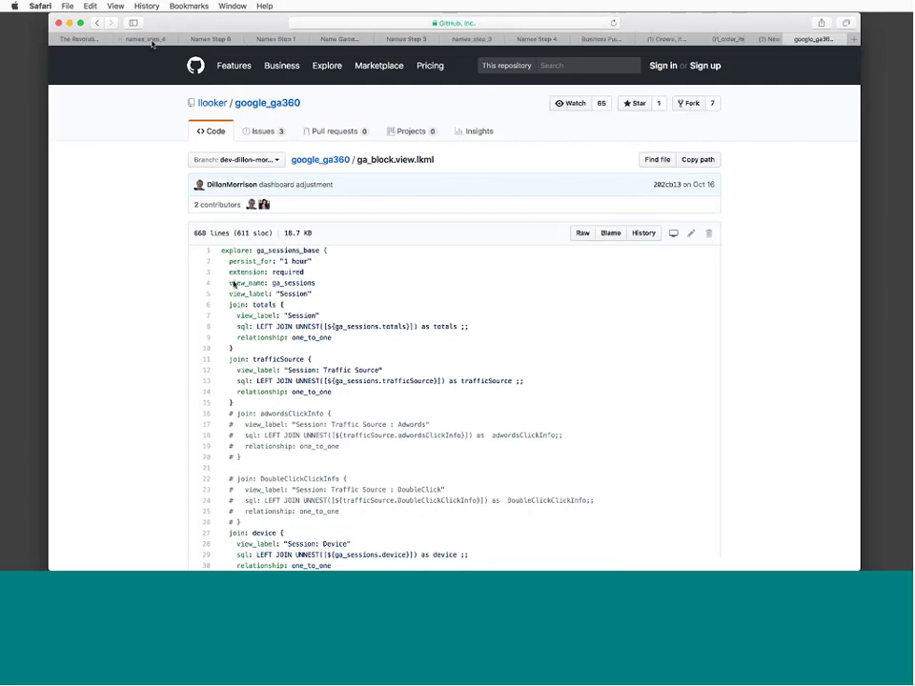
Switch to the census Looker instance, go to the database Connections administration and open a blank New Connection form
left_click(151, 42)
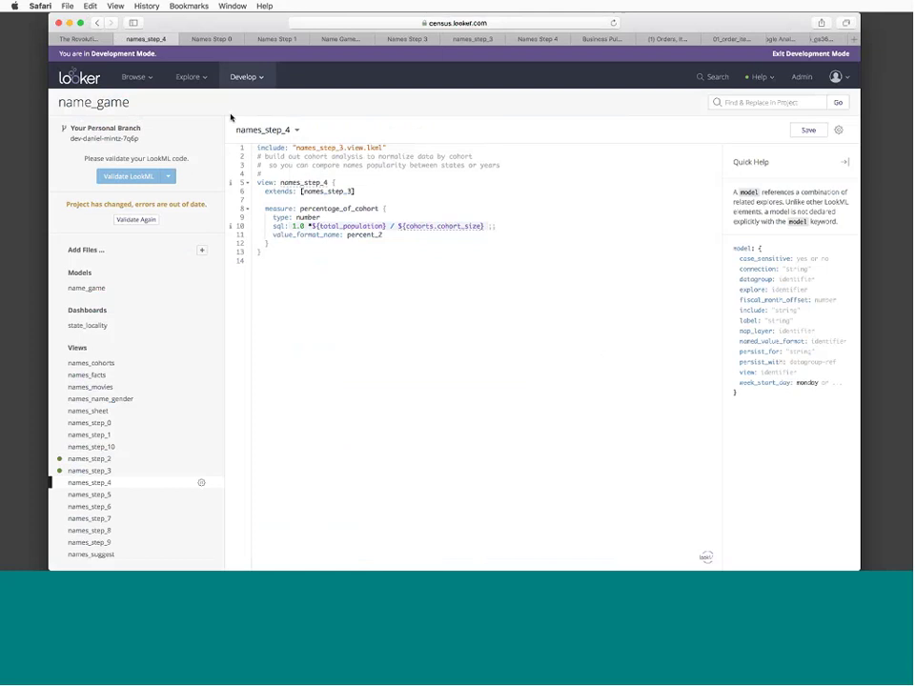
left_click(800, 80)
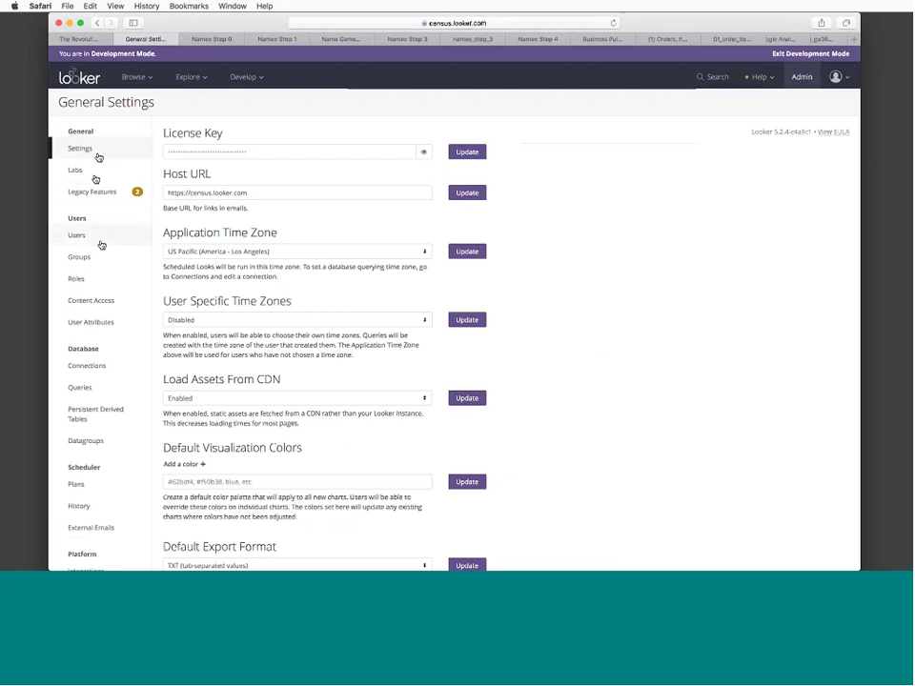
scroll(100, 243, "down", 2)
left_click(117, 335)
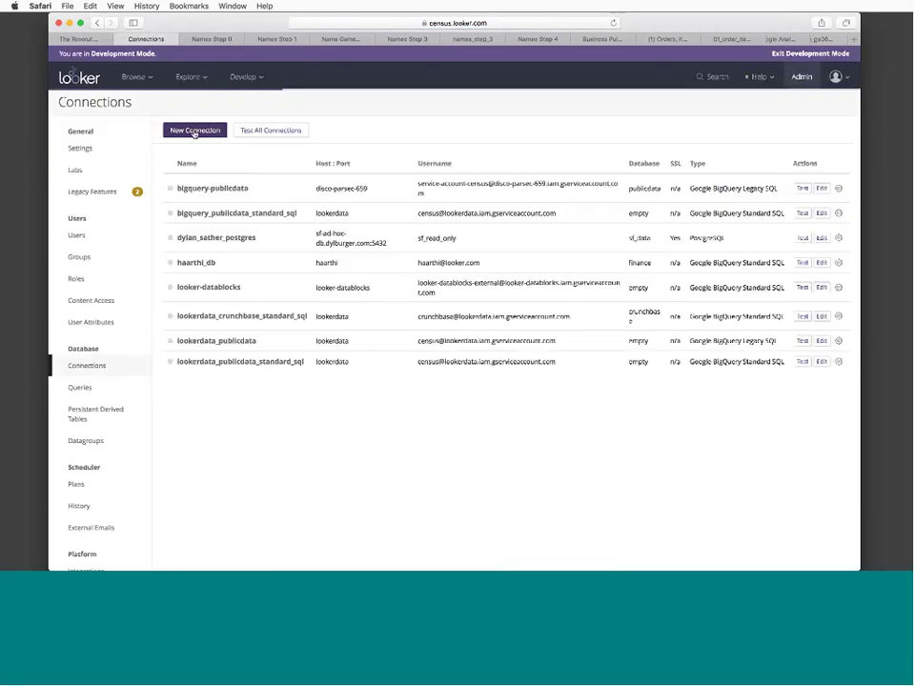
left_click(194, 132)
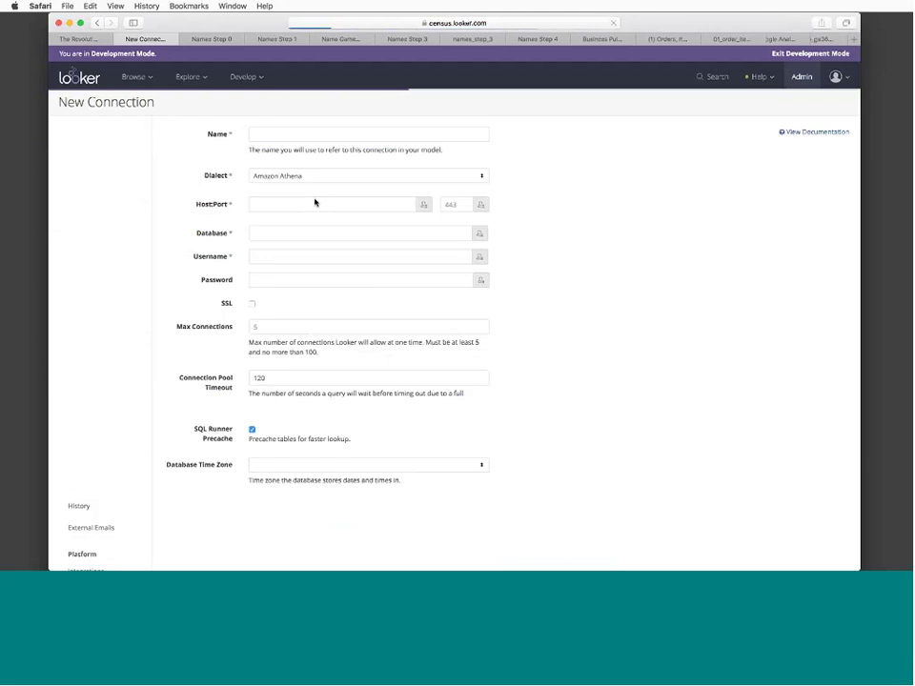
Review the database dialects available for the new connection without changing the selection
left_click(357, 178)
scroll(381, 219, "down", 5)
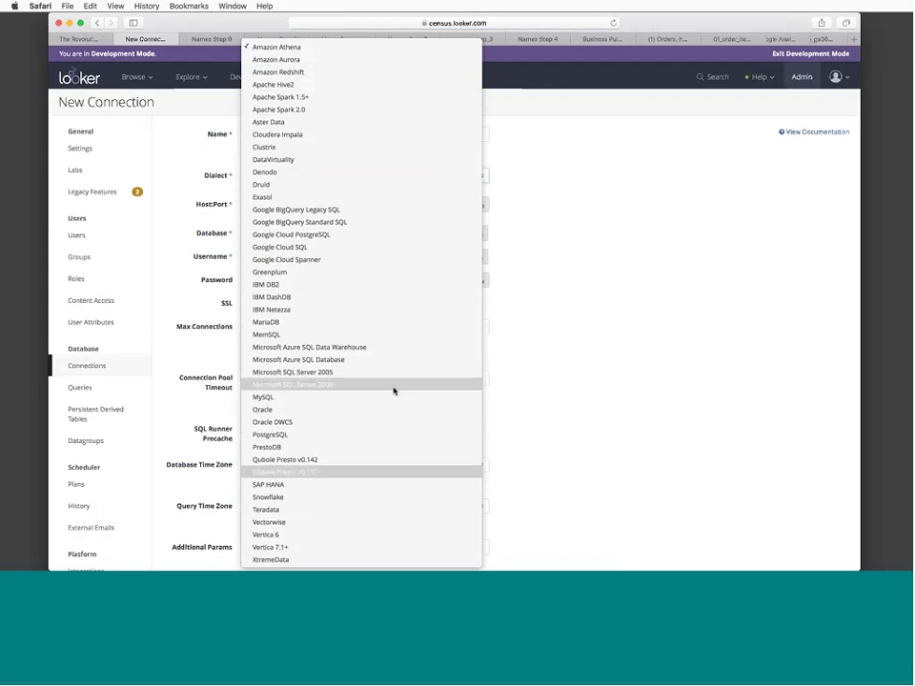
left_click(551, 374)
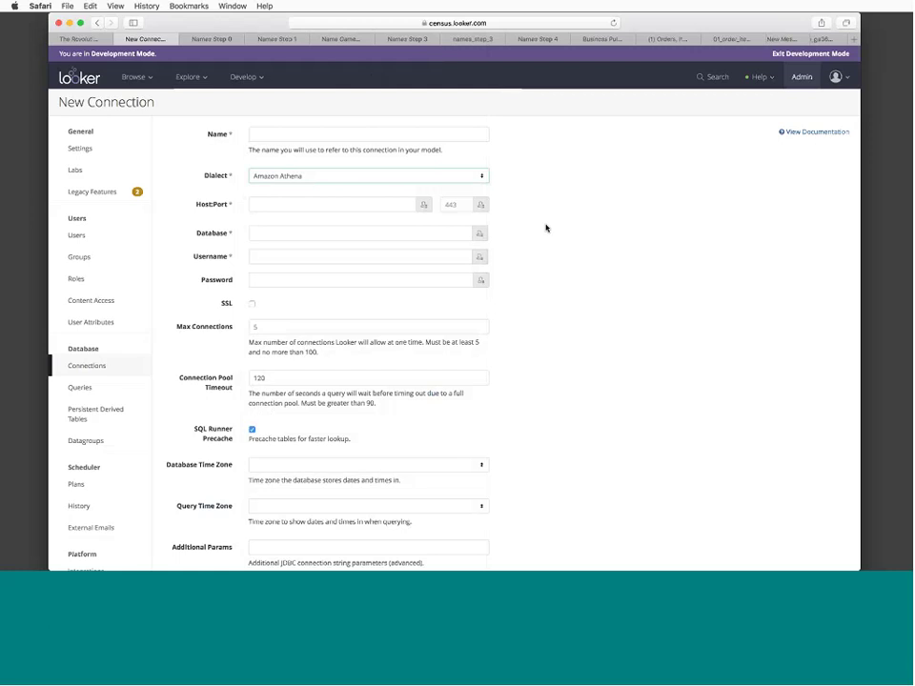
Look through the available explores, from Bike Trips down to Name Game and Names Test, without opening one
left_click(199, 78)
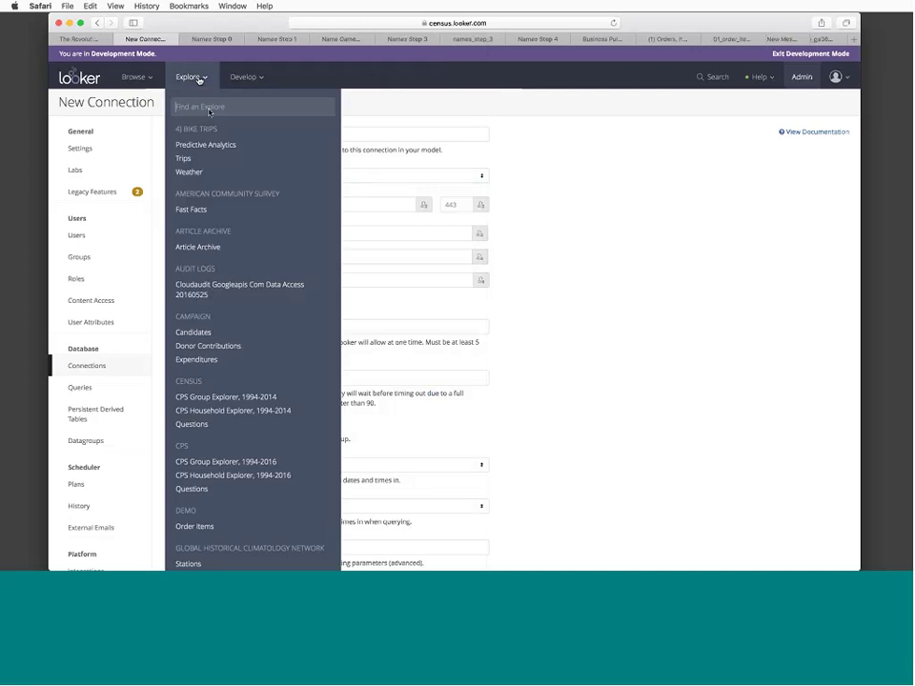
scroll(286, 258, "down", 2)
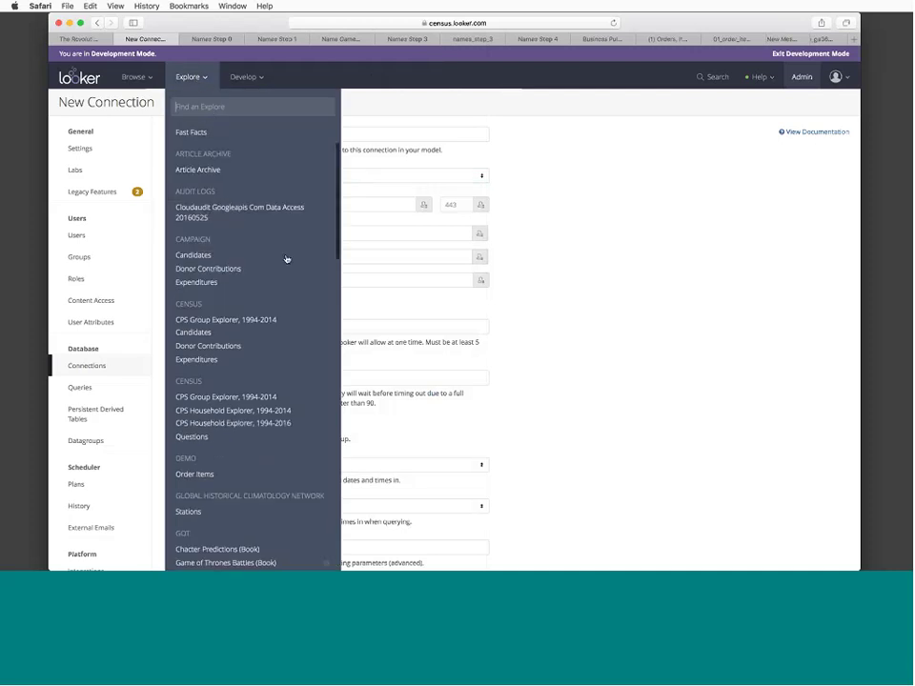
scroll(286, 258, "down", 6)
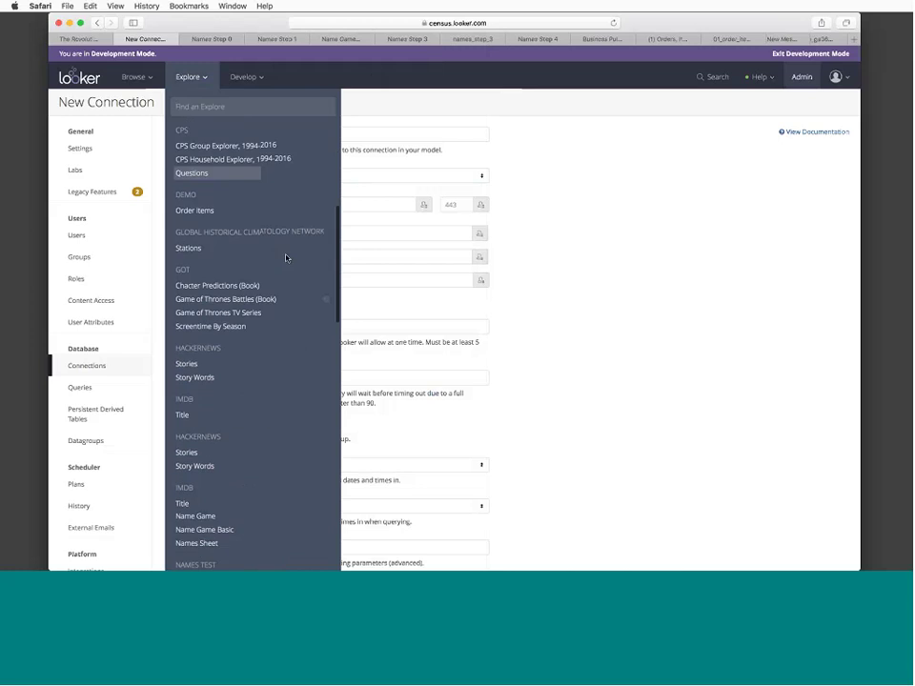
scroll(286, 259, "down", 1)
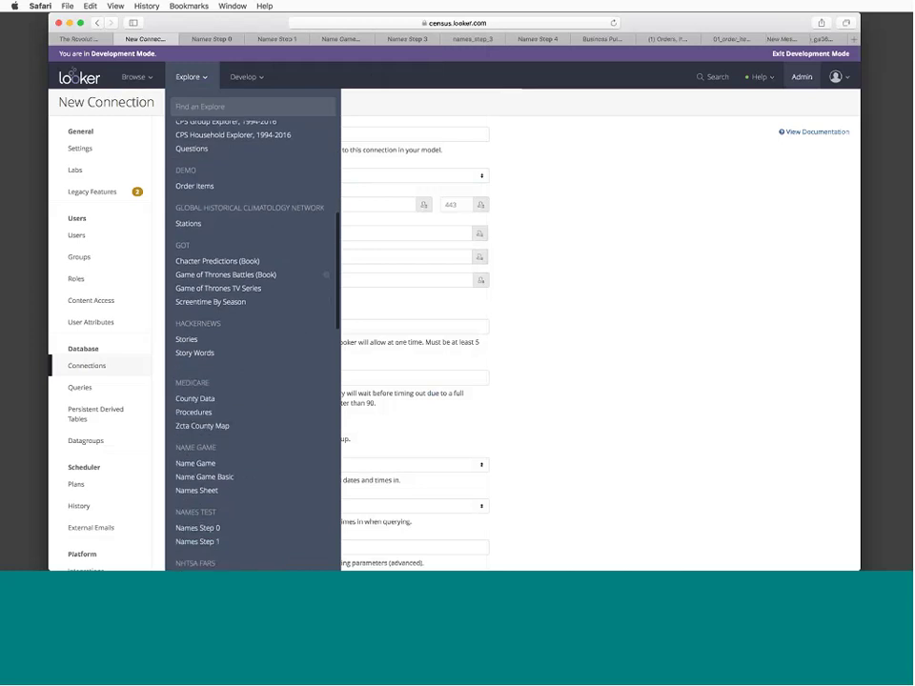
left_click(730, 114)
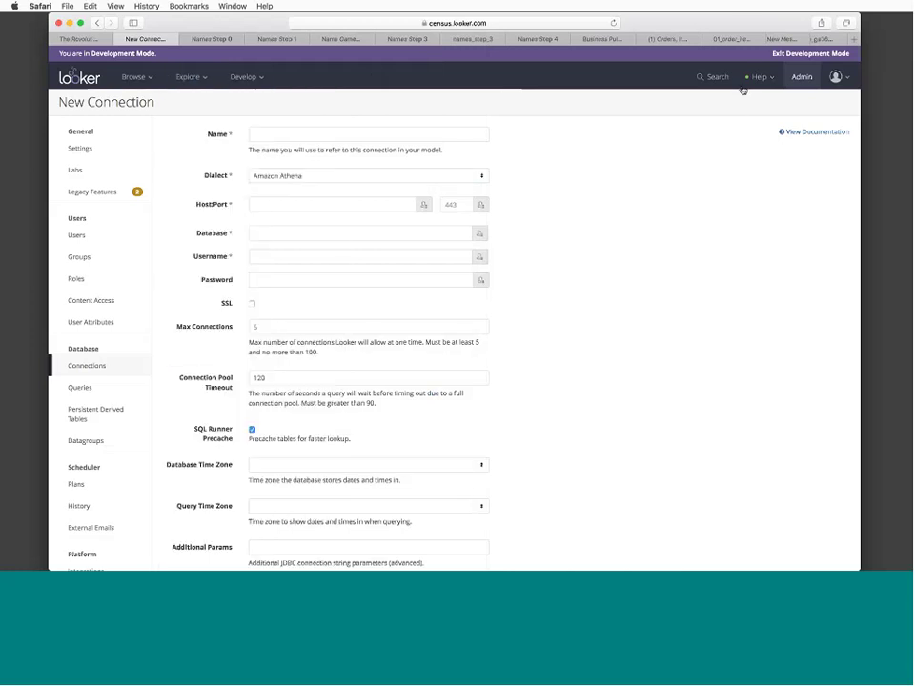
Close the drill-down details on the Business Pulse dashboard, explore from the New Users Acquired tile and review the explore's save and share options
left_click(593, 39)
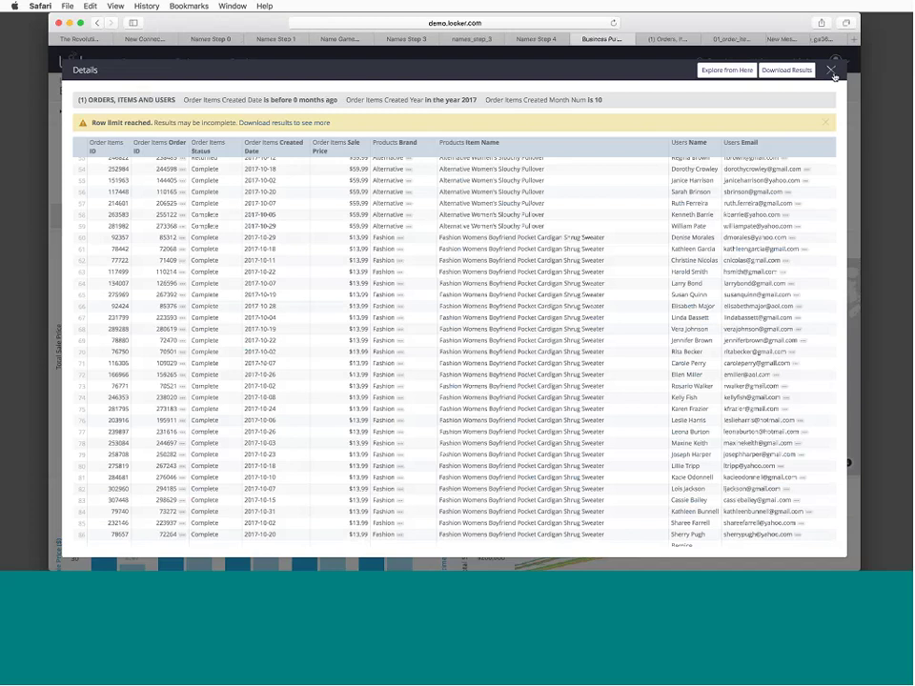
left_click(835, 74)
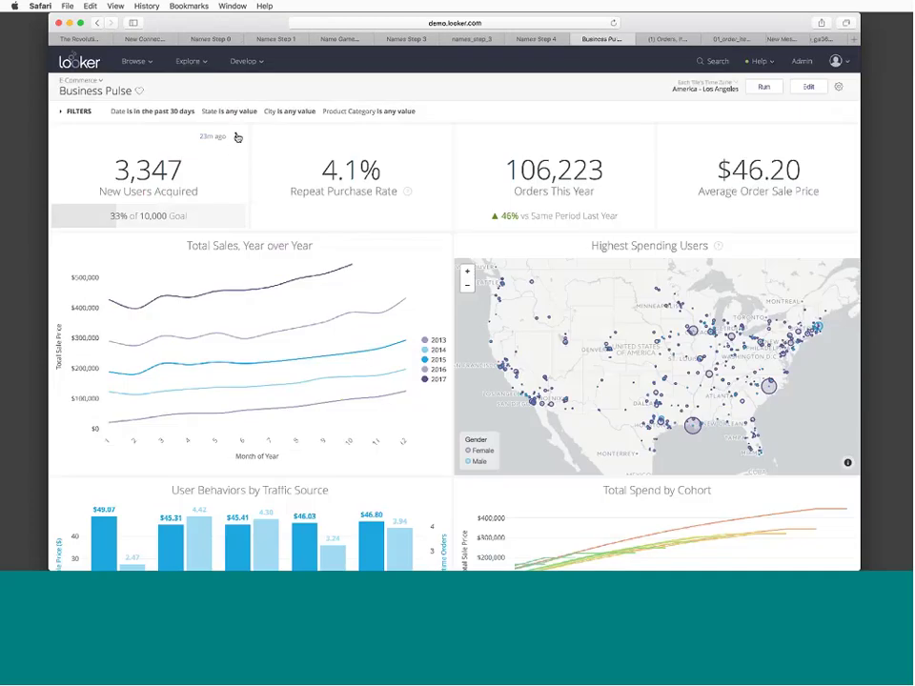
left_click(236, 137)
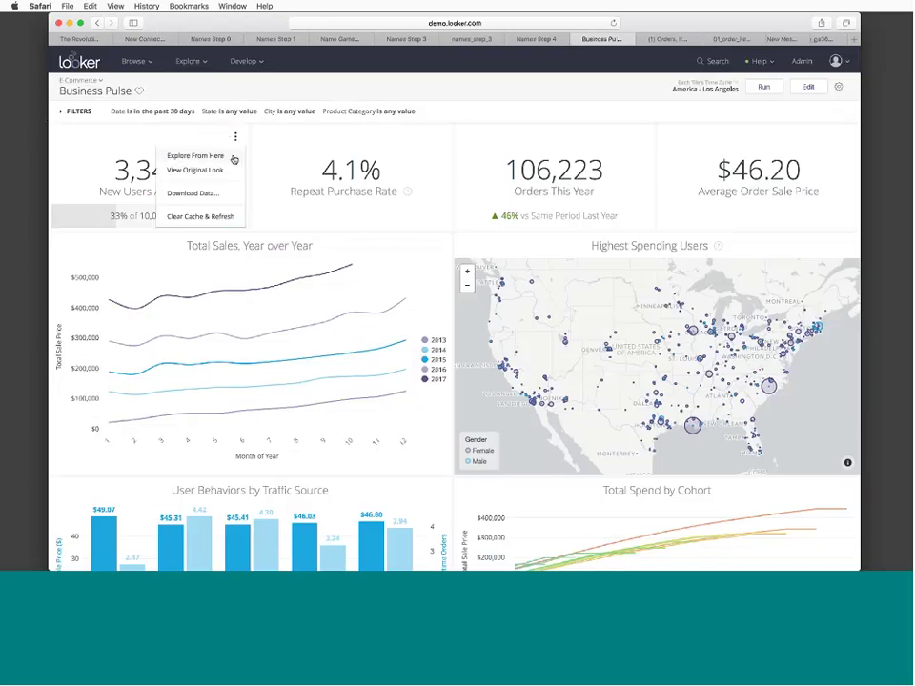
left_click(229, 157)
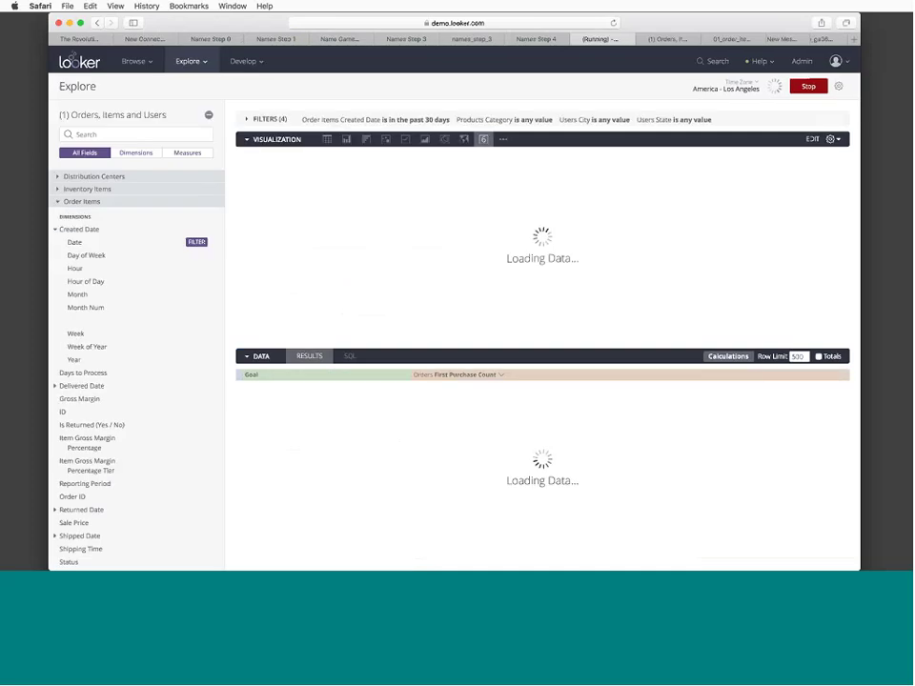
left_click(839, 89)
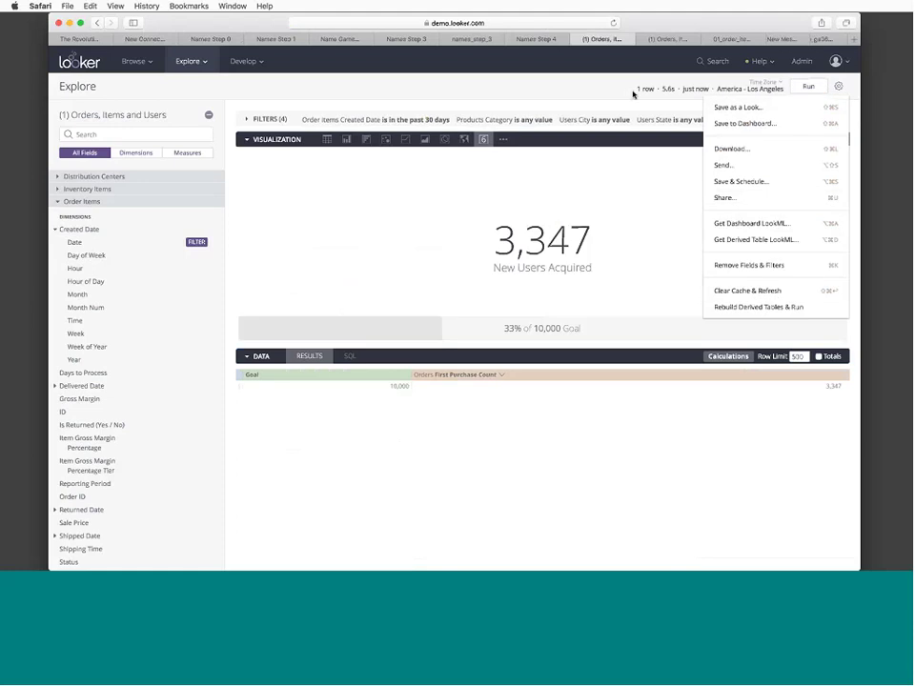
left_click(618, 90)
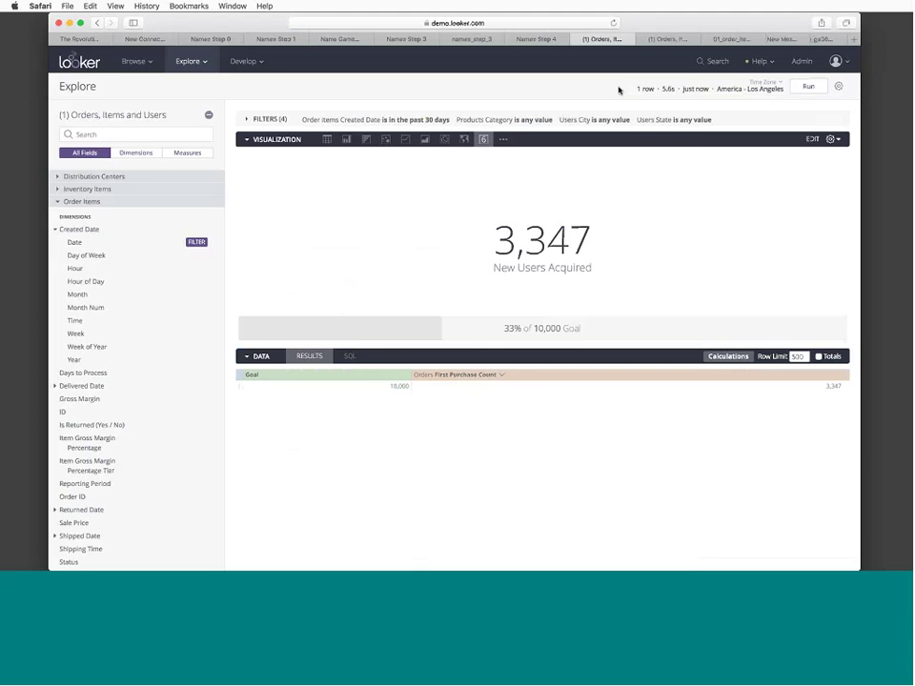
Exit Development Mode on the Names Step 4 explore and review its save, send and schedule options
left_click(537, 39)
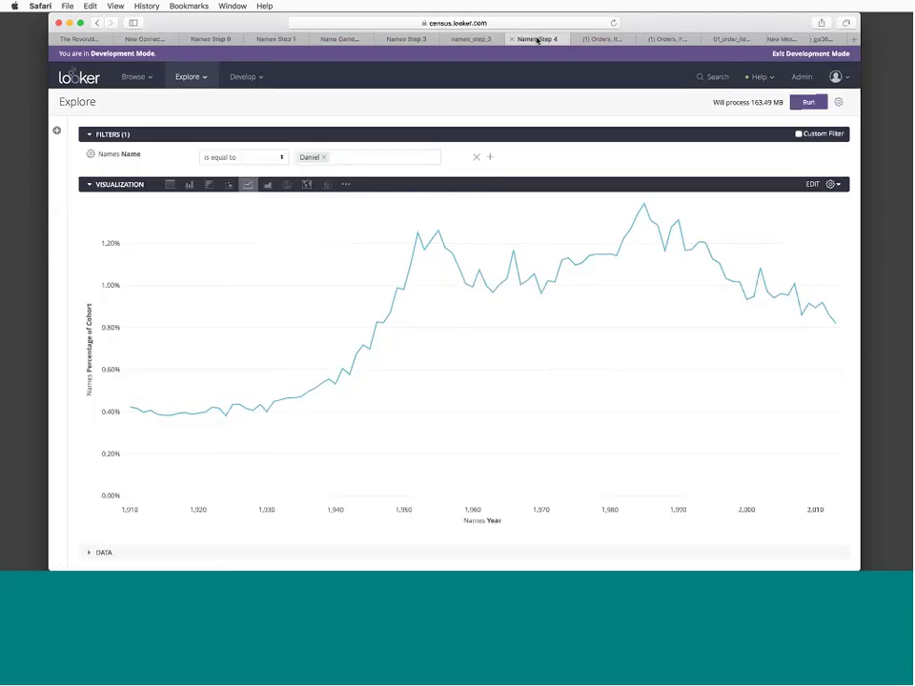
left_click(838, 103)
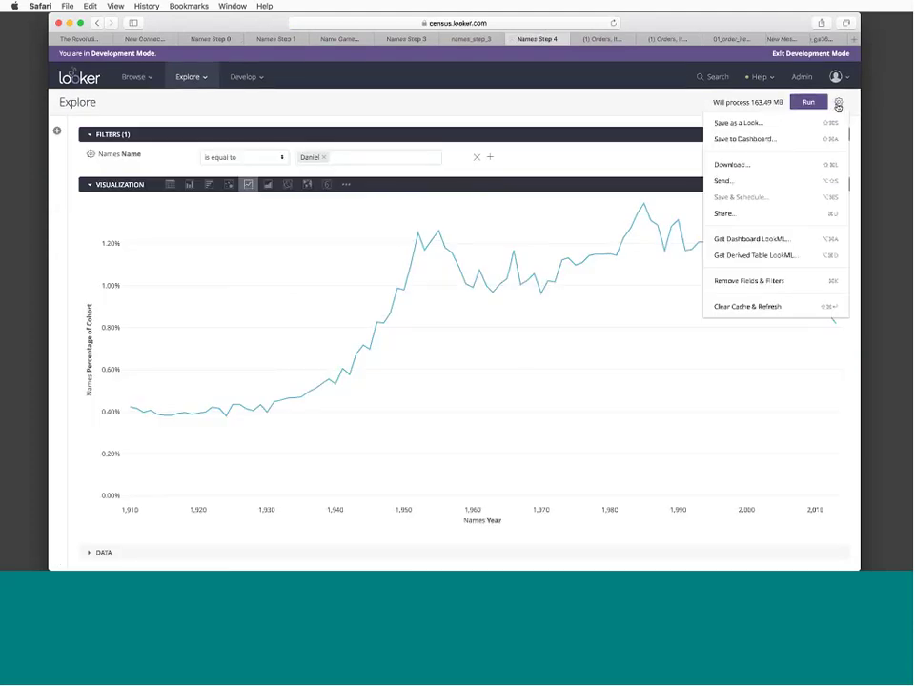
left_click(686, 93)
left_click(815, 55)
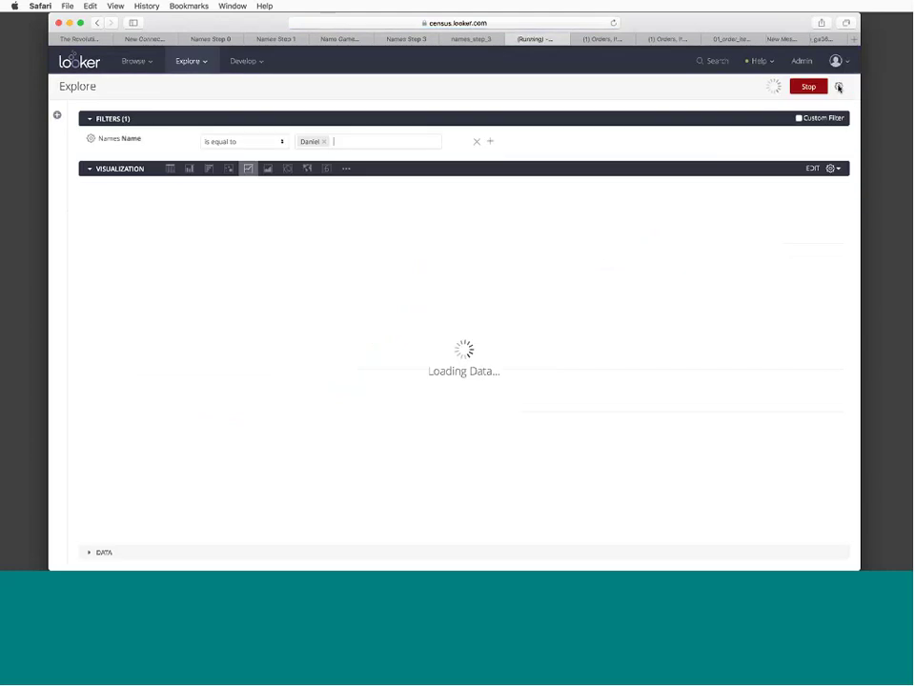
left_click(837, 87)
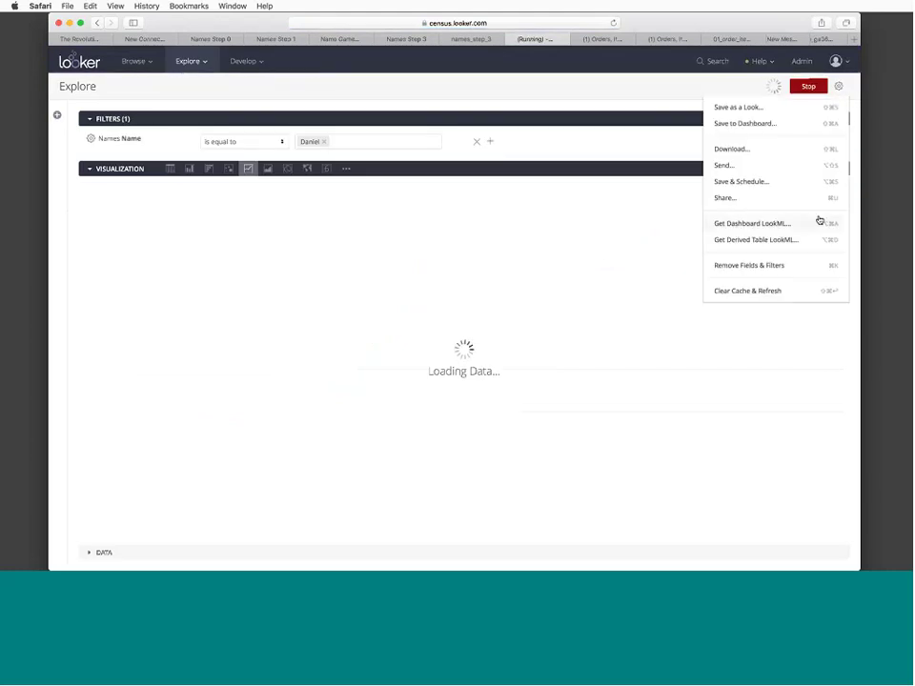
left_click(563, 205)
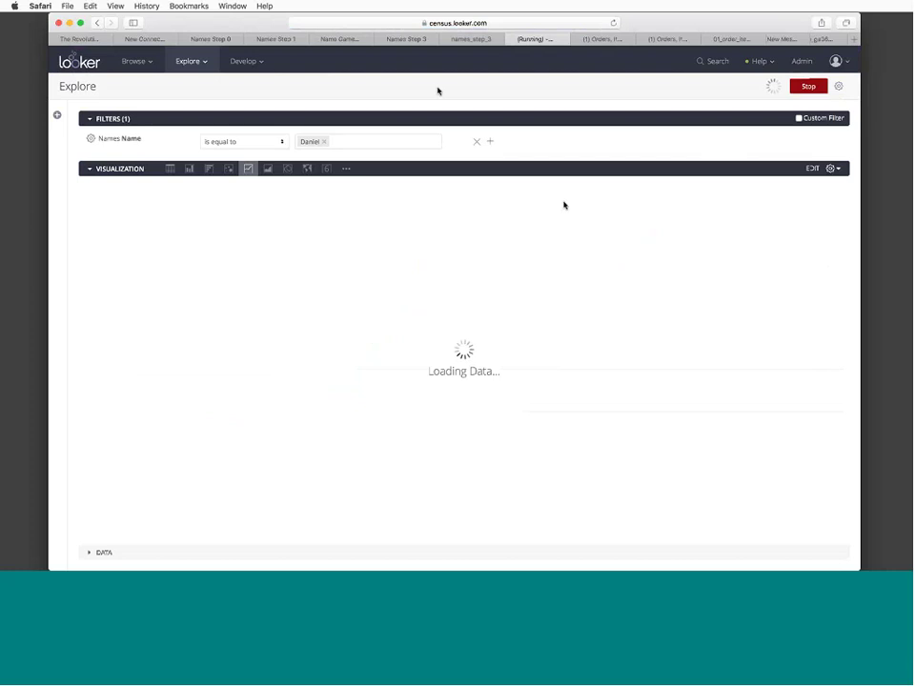